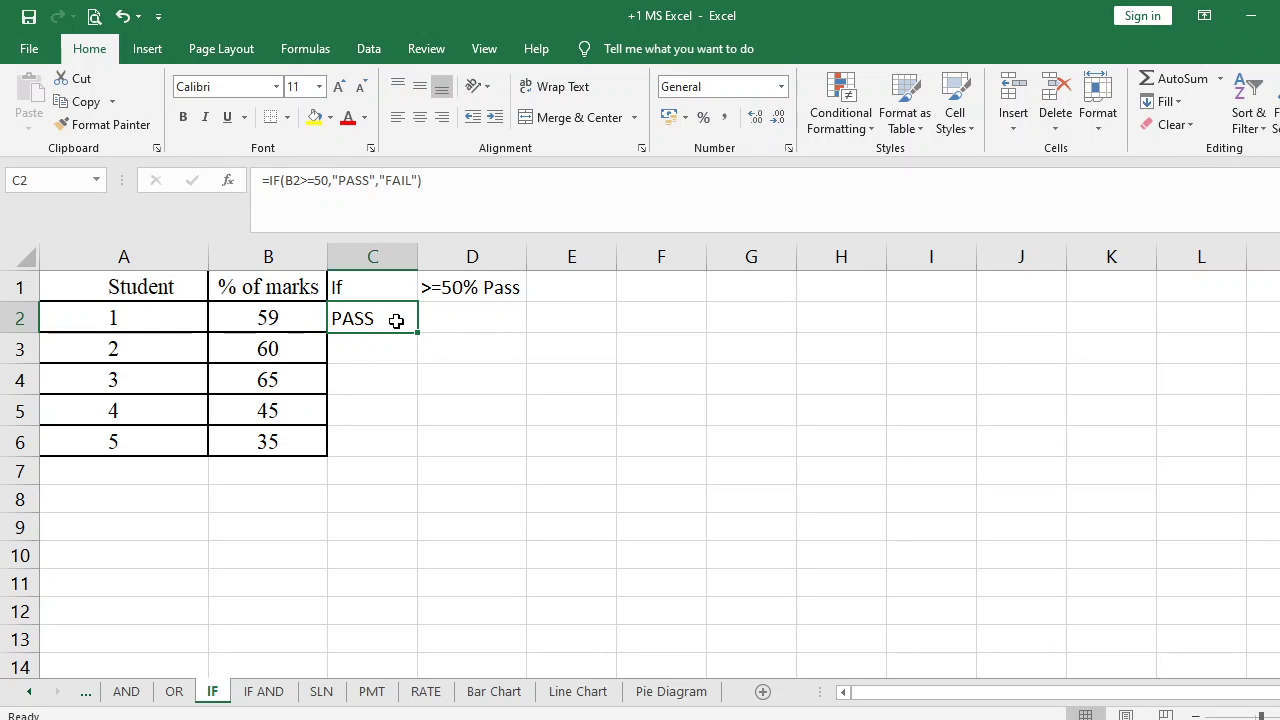
# Step: Copy the pass/fail IF formula from C2 into C3:C6 for the remaining students
pyautogui.hotkey('ctrl', 'c')
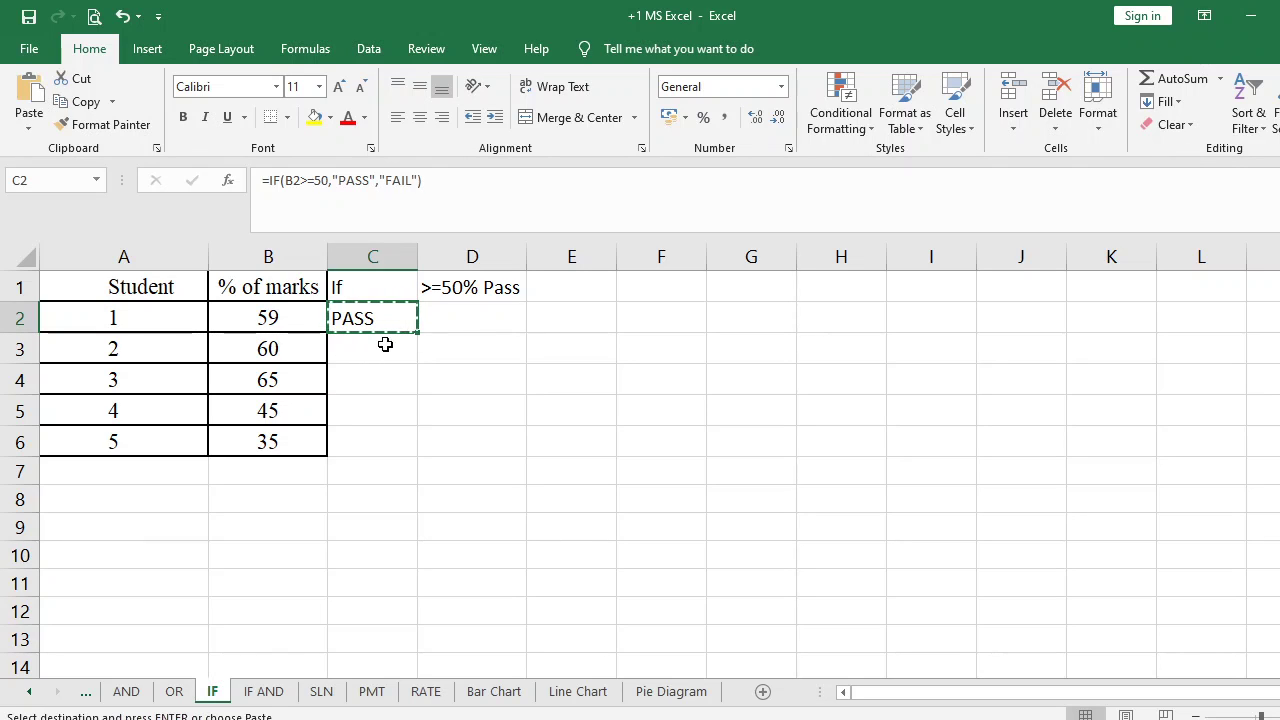
pyautogui.click(383, 350)
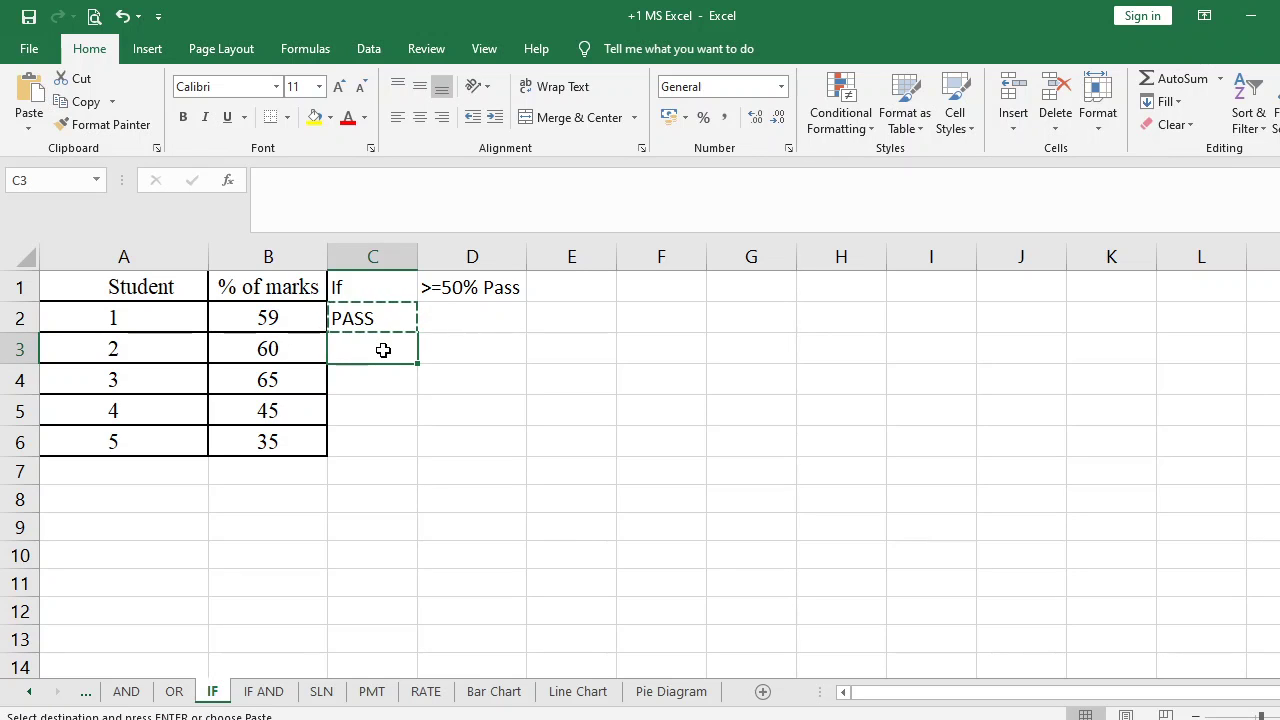
pyautogui.hotkey('shift', 'Down')
pyautogui.hotkey('ctrl', 'v')
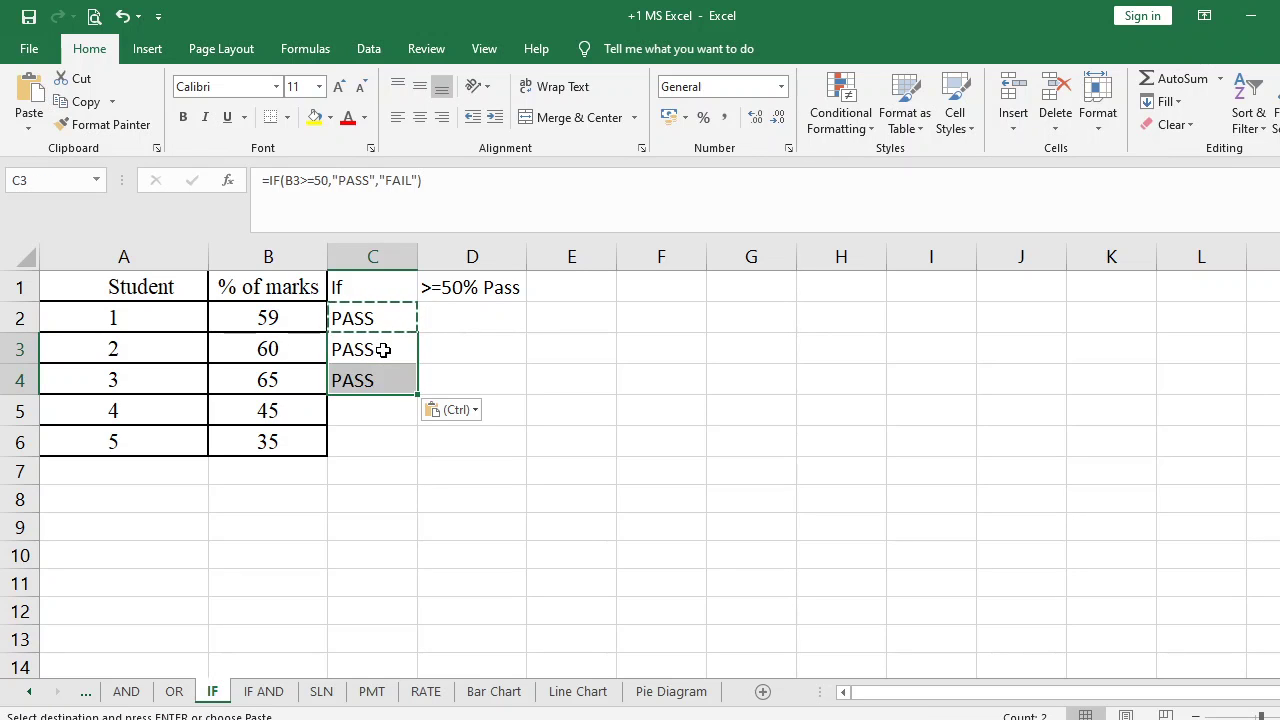
pyautogui.click(379, 403)
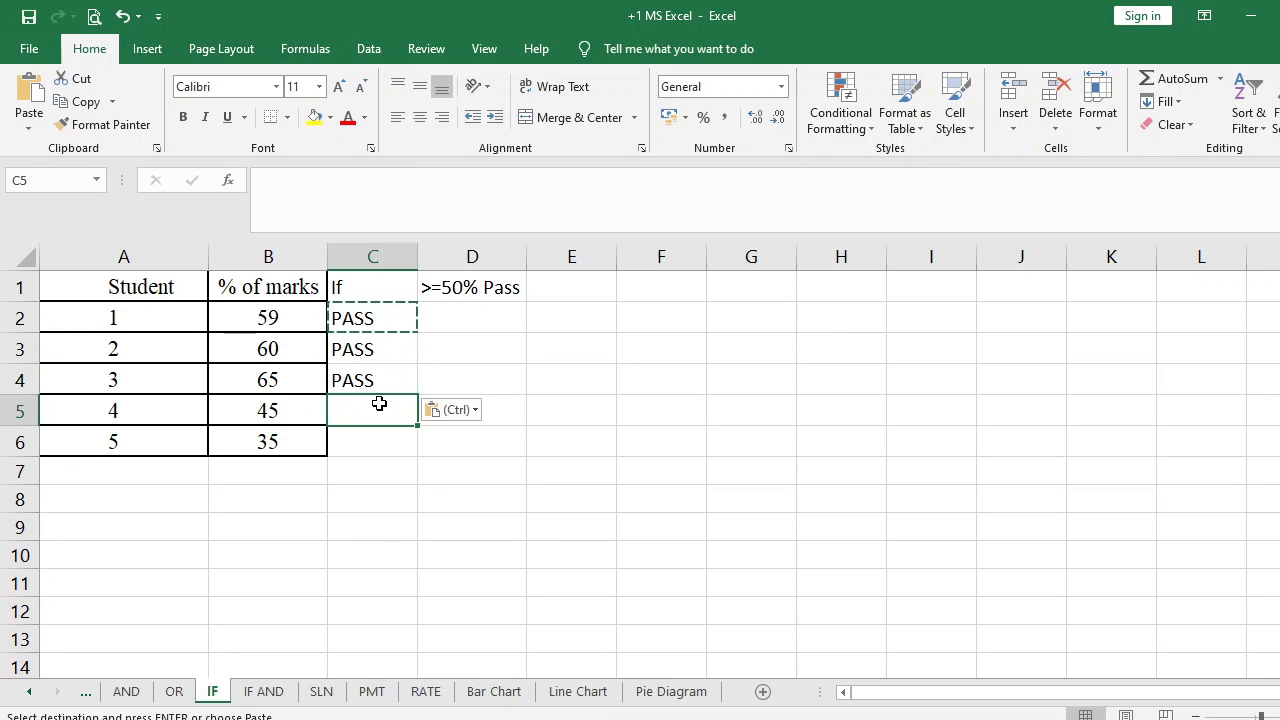
pyautogui.hotkey('shift', 'Down')
pyautogui.hotkey('ctrl', 'v')
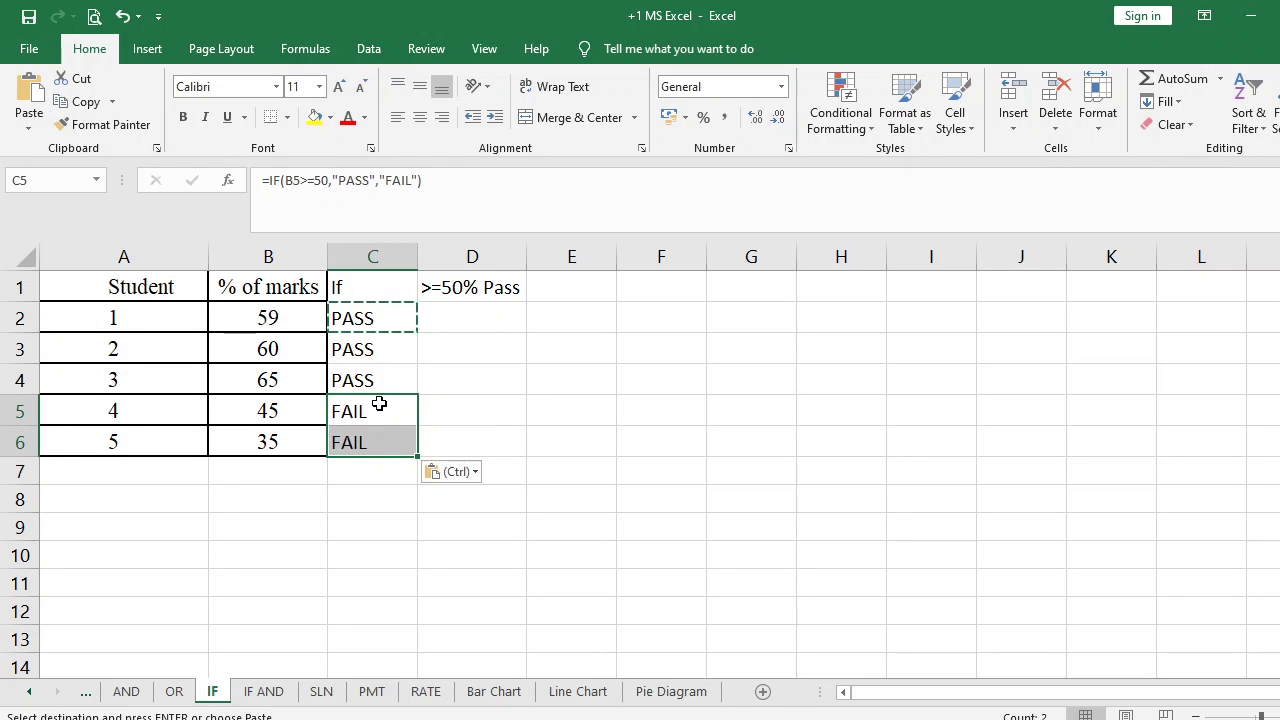
pyautogui.press('Escape')
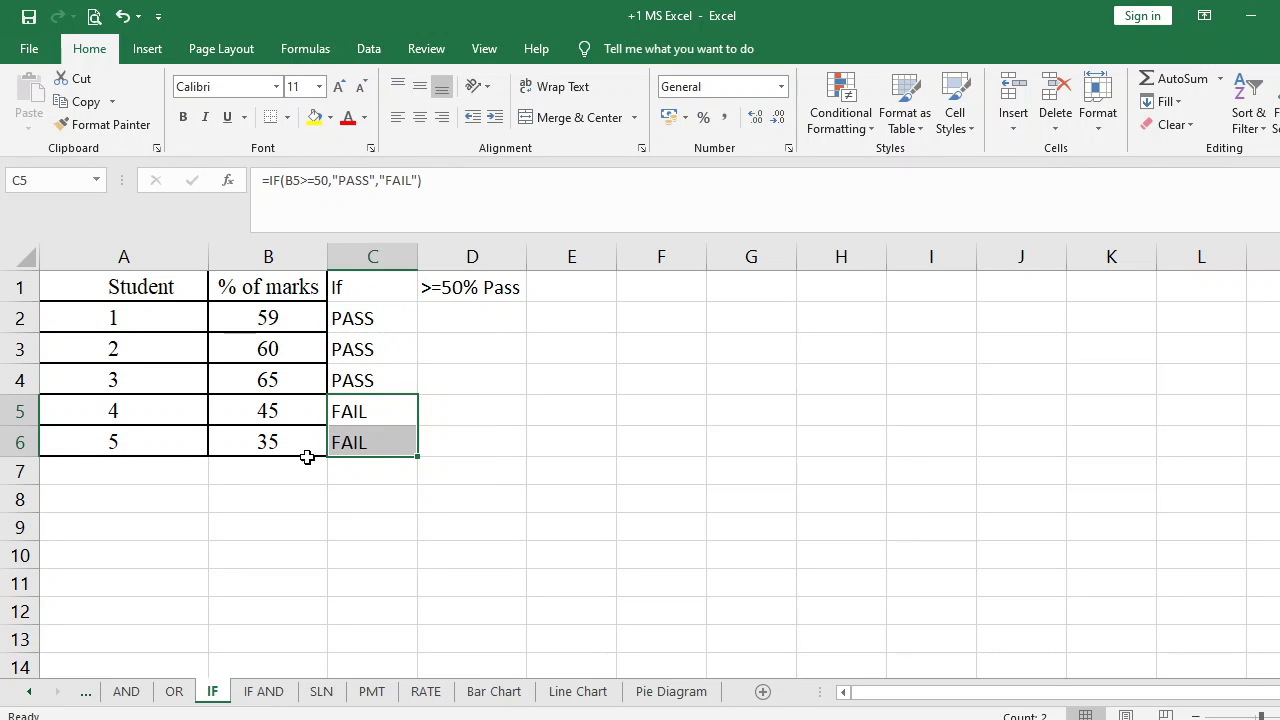
pyautogui.click(362, 482)
pyautogui.click(370, 373)
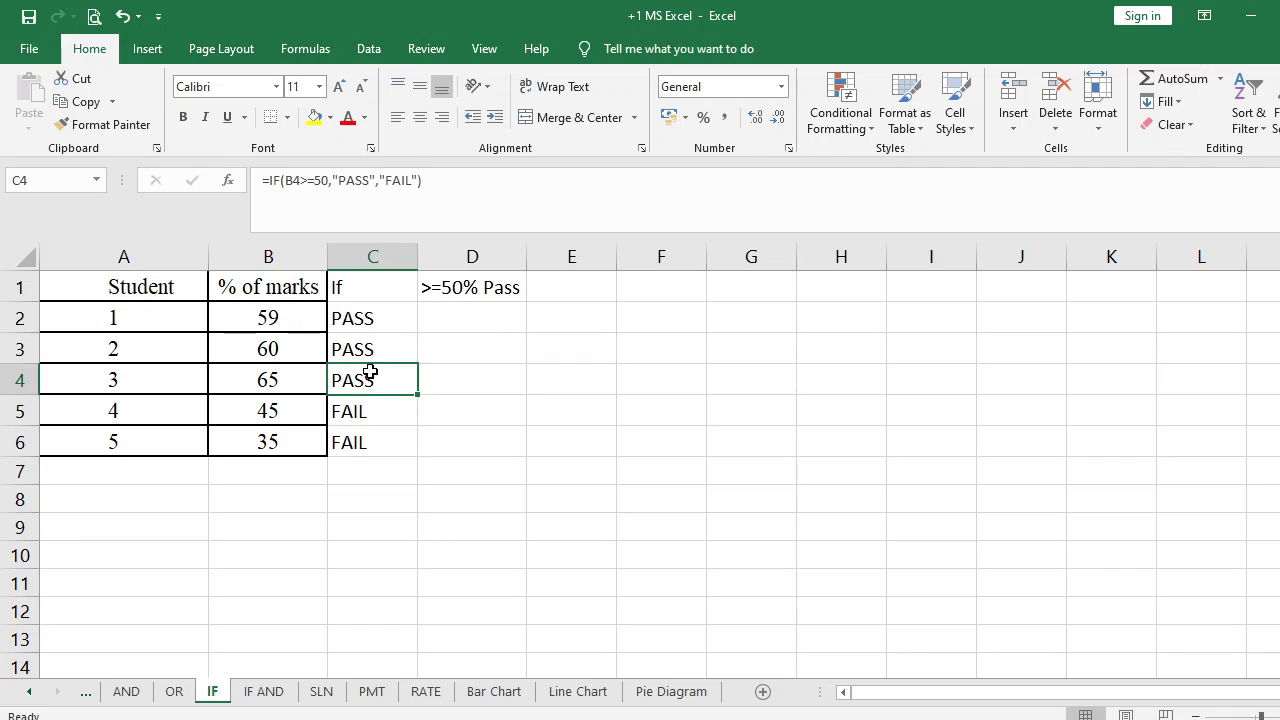
pyautogui.click(484, 433)
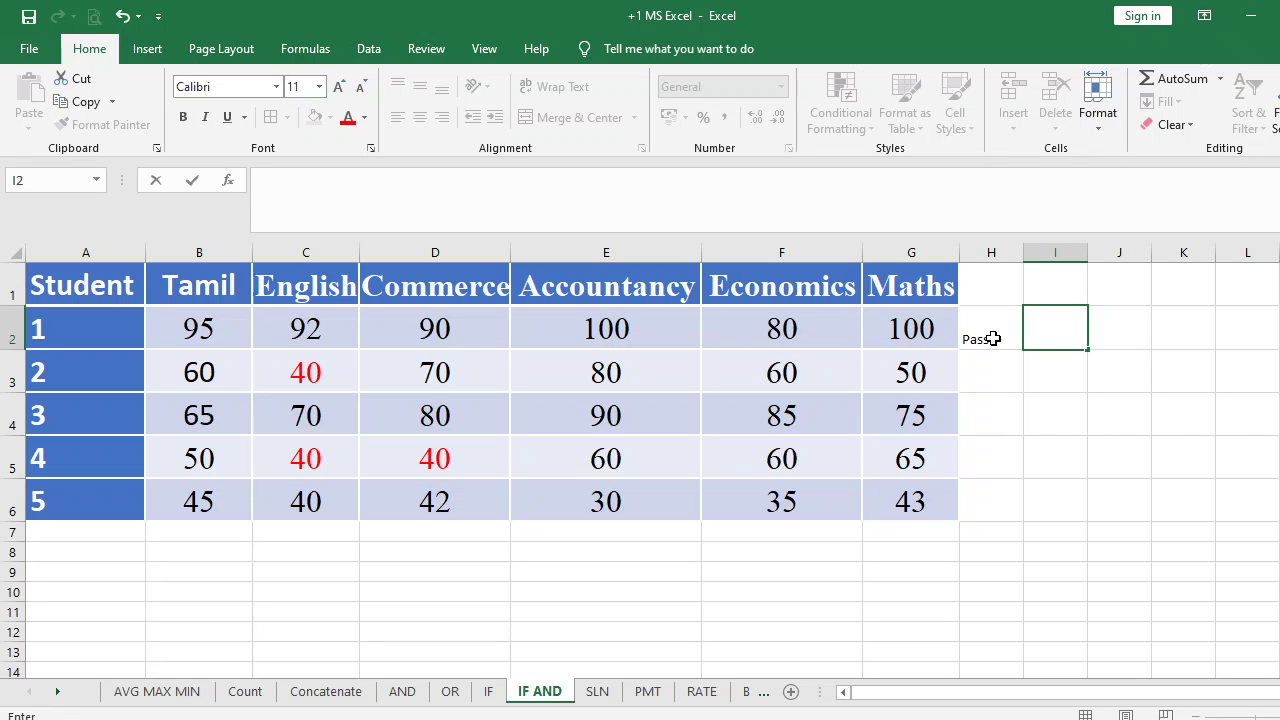
# Step: Copy the IF-AND pass/fail formula from H2 into H3 and H4 for students 2 and 3
pyautogui.click(993, 339)
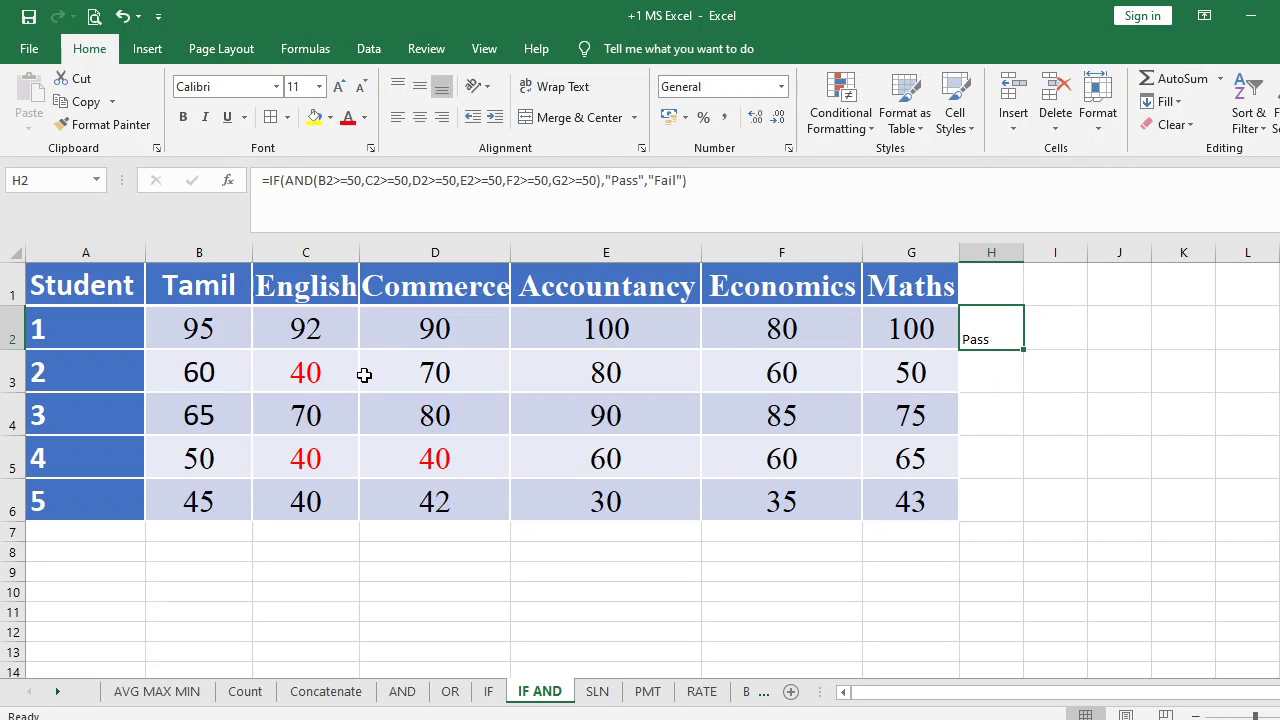
pyautogui.click(985, 368)
pyautogui.click(985, 340)
pyautogui.hotkey('ctrl', 'c')
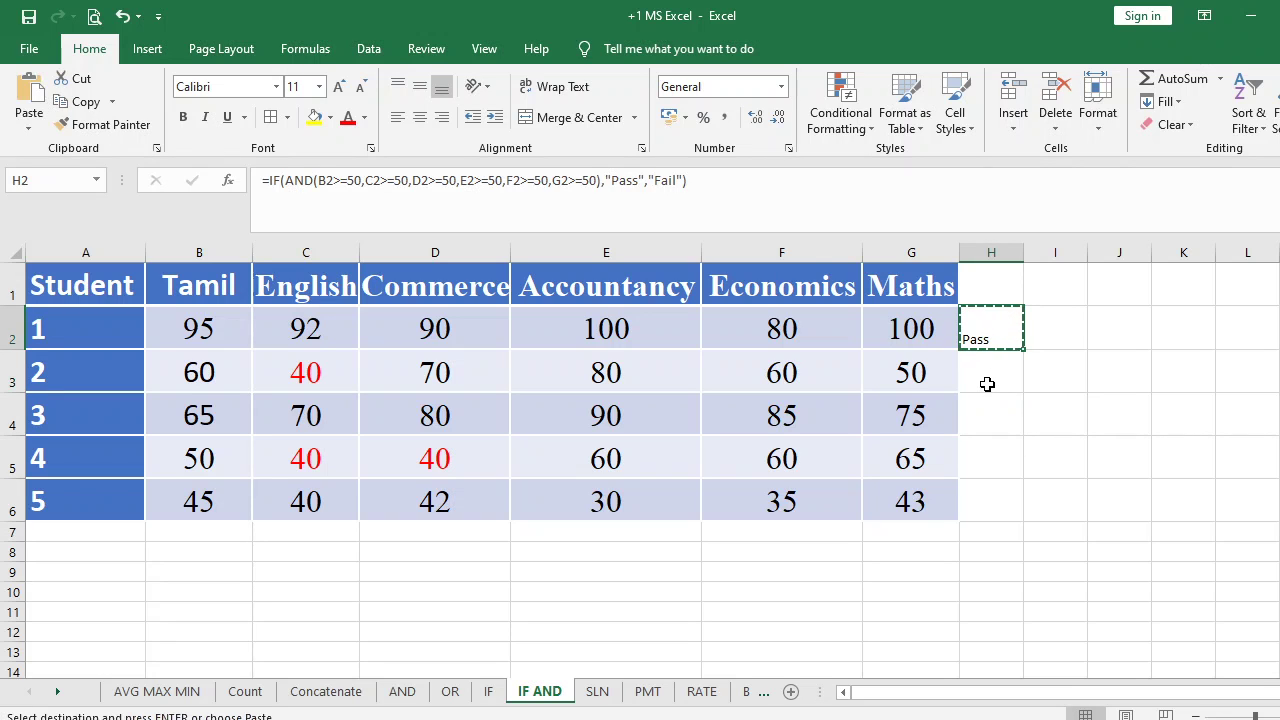
pyautogui.click(985, 381)
pyautogui.hotkey('ctrl', 'v')
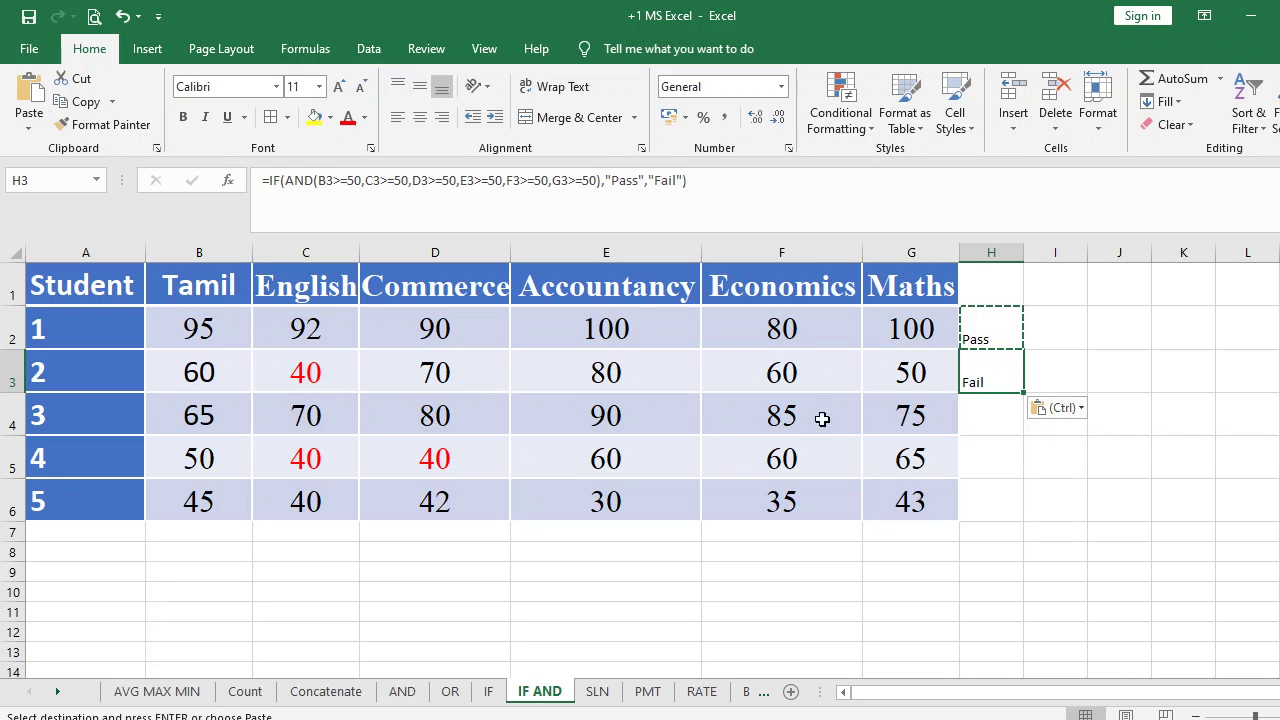
pyautogui.click(994, 423)
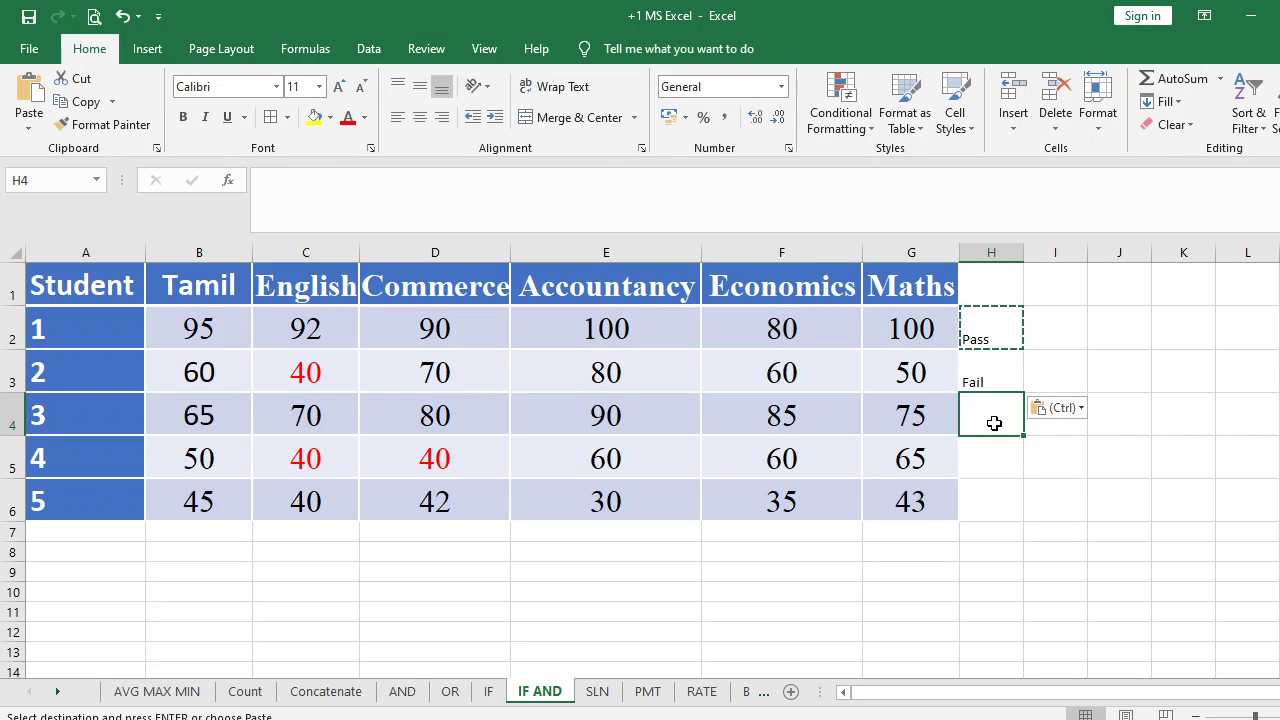
pyautogui.hotkey('ctrl', 'v')
pyautogui.press('ctrl')
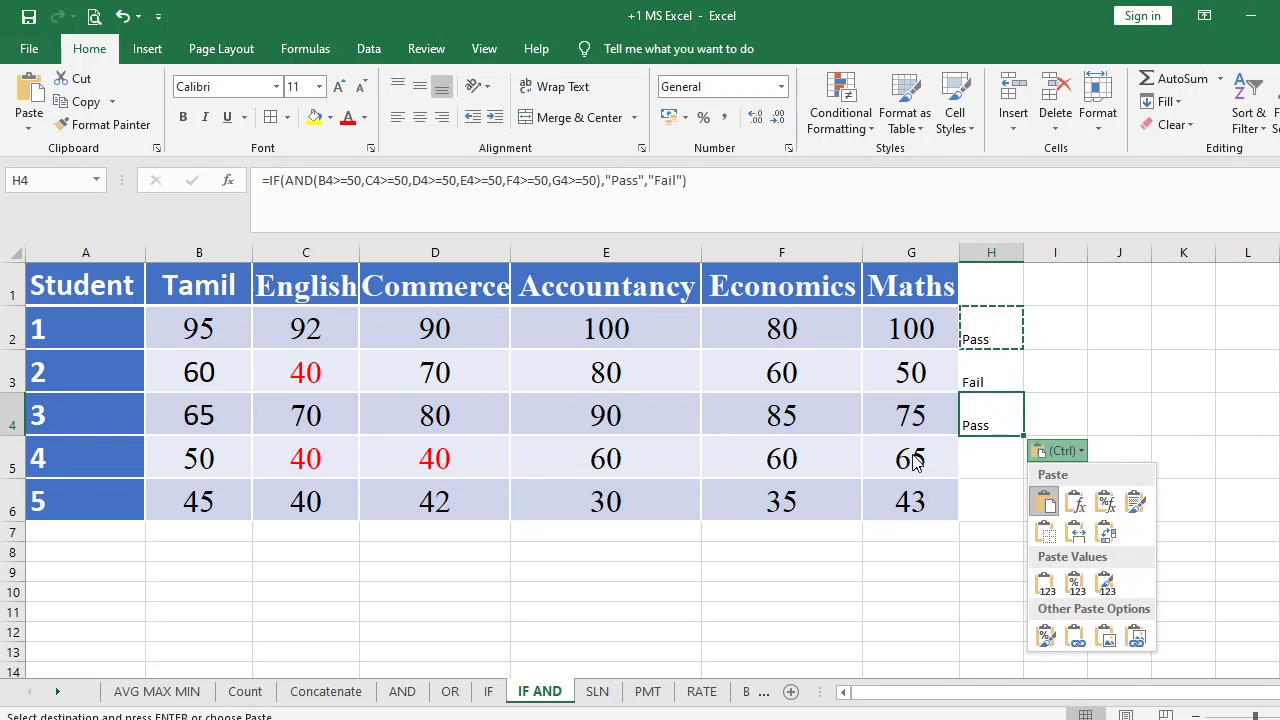
pyautogui.press('Escape')
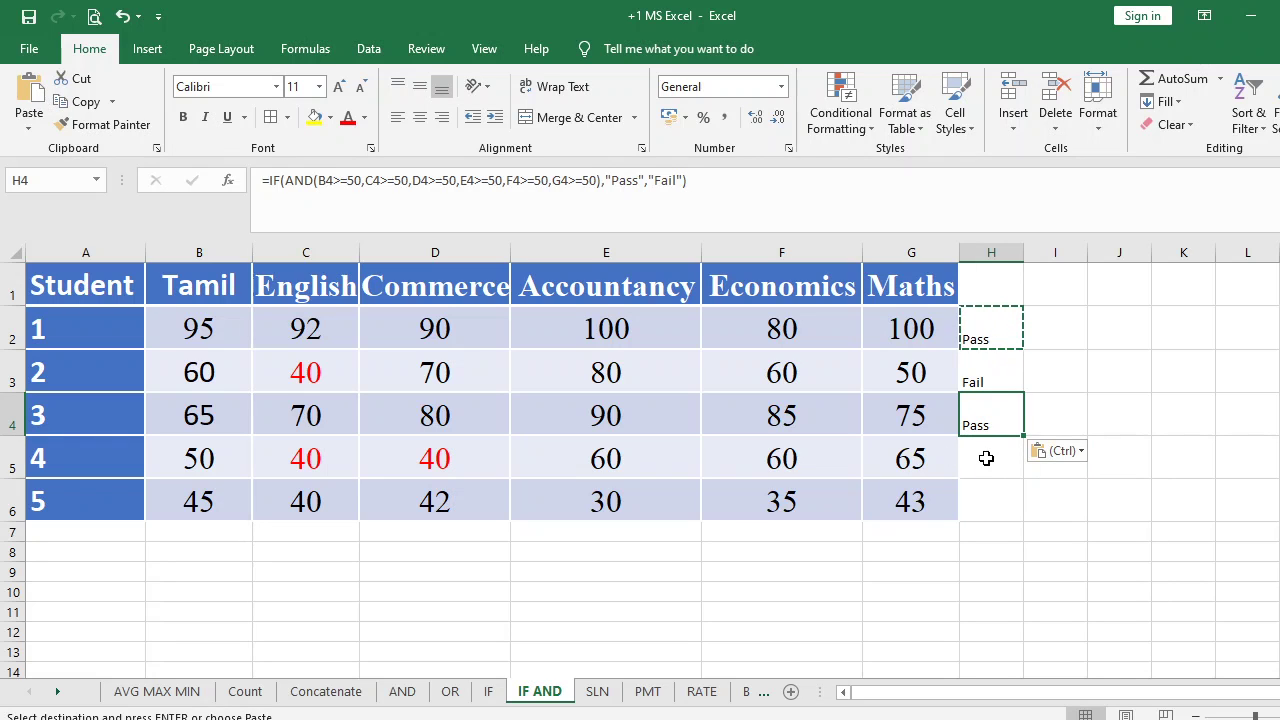
# Step: Paste the copied IF-AND formula into H5 and H6 for students 4 and 5
pyautogui.click(986, 468)
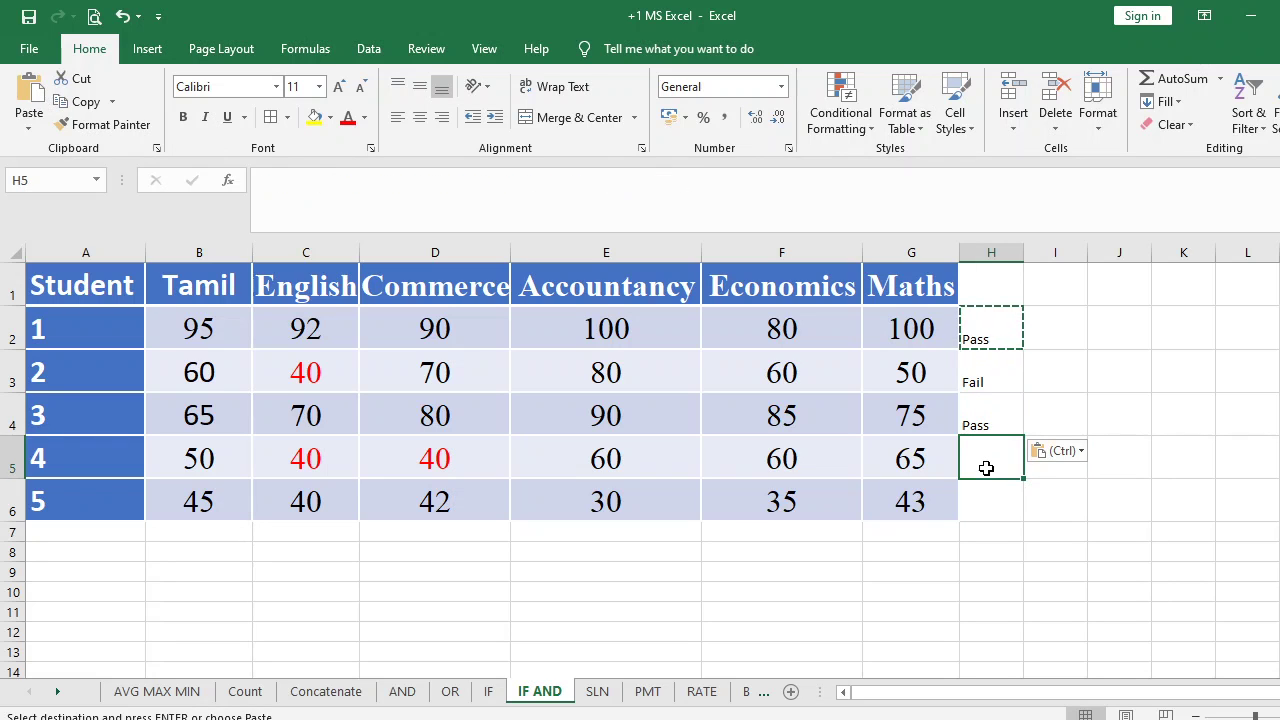
pyautogui.hotkey('ctrl', 'v')
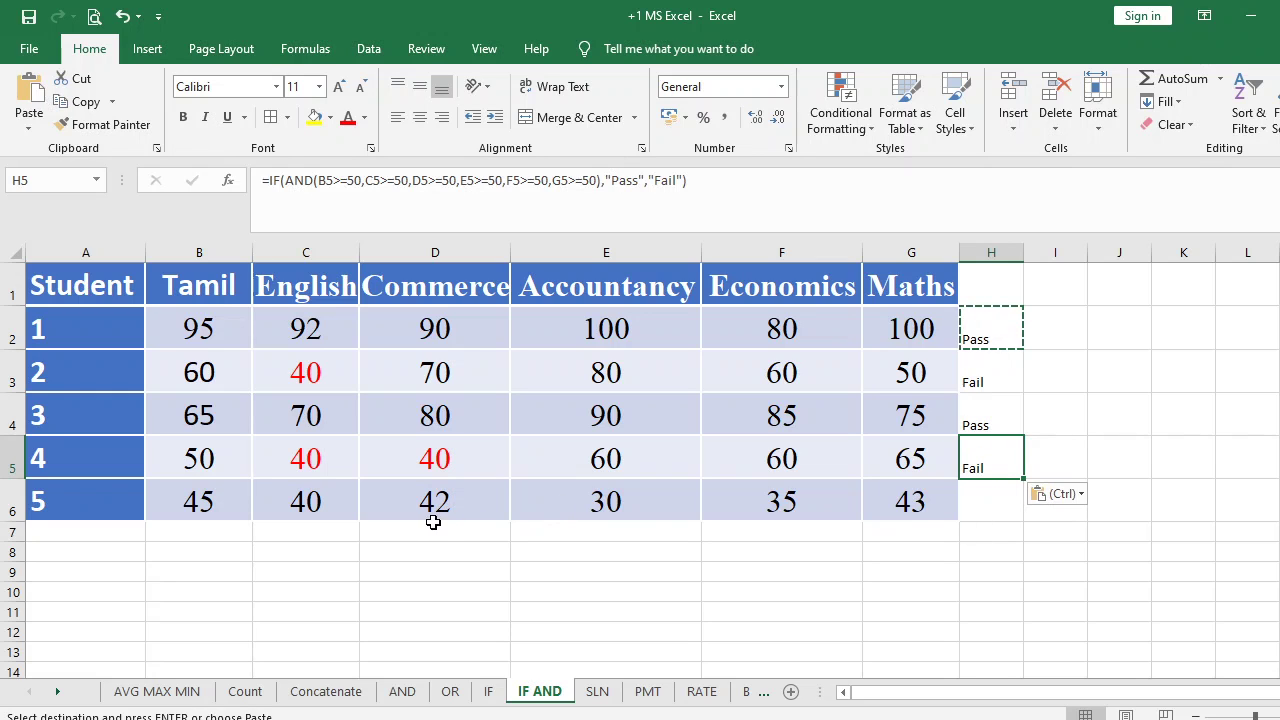
pyautogui.click(989, 495)
pyautogui.hotkey('ctrl', 'v')
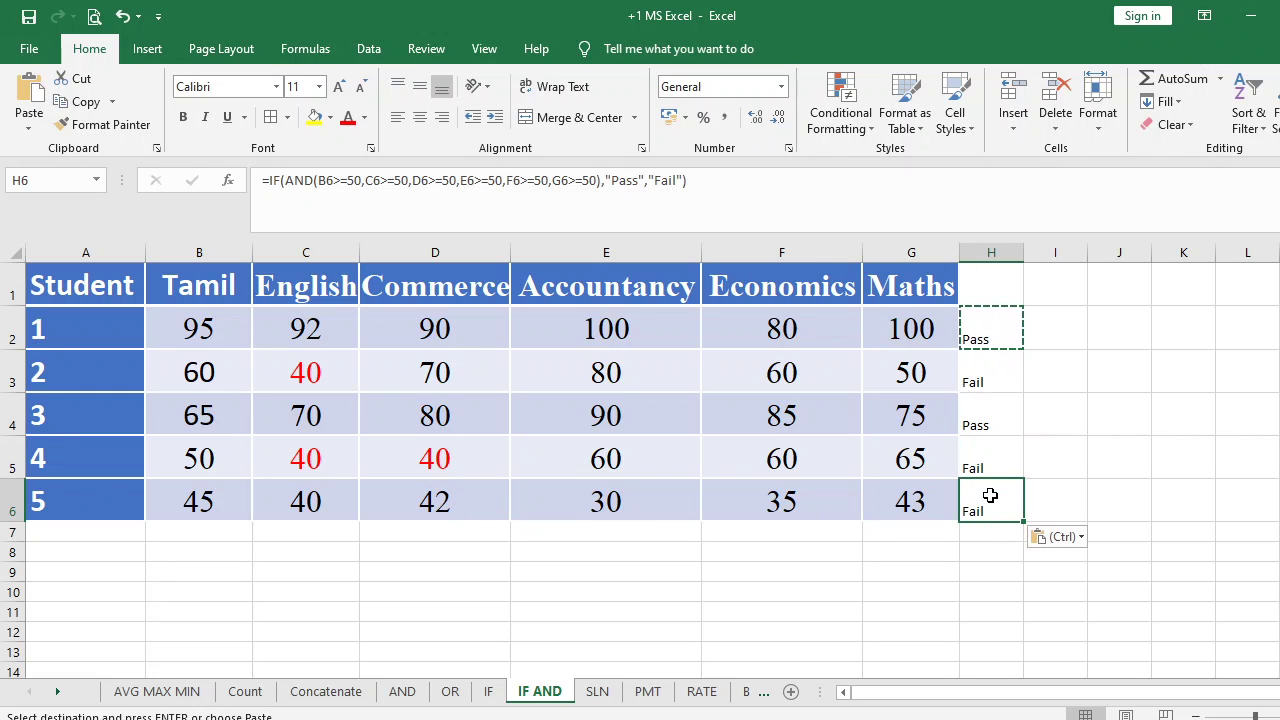
pyautogui.press('Escape')
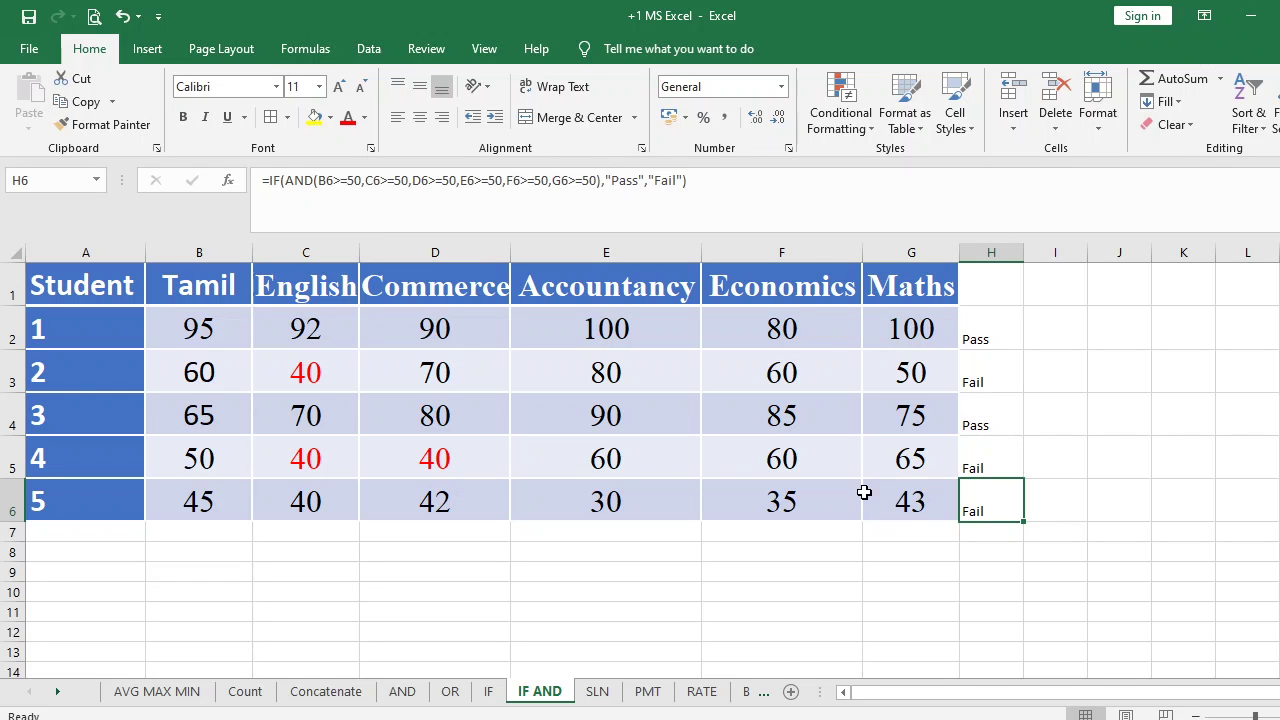
pyautogui.click(854, 567)
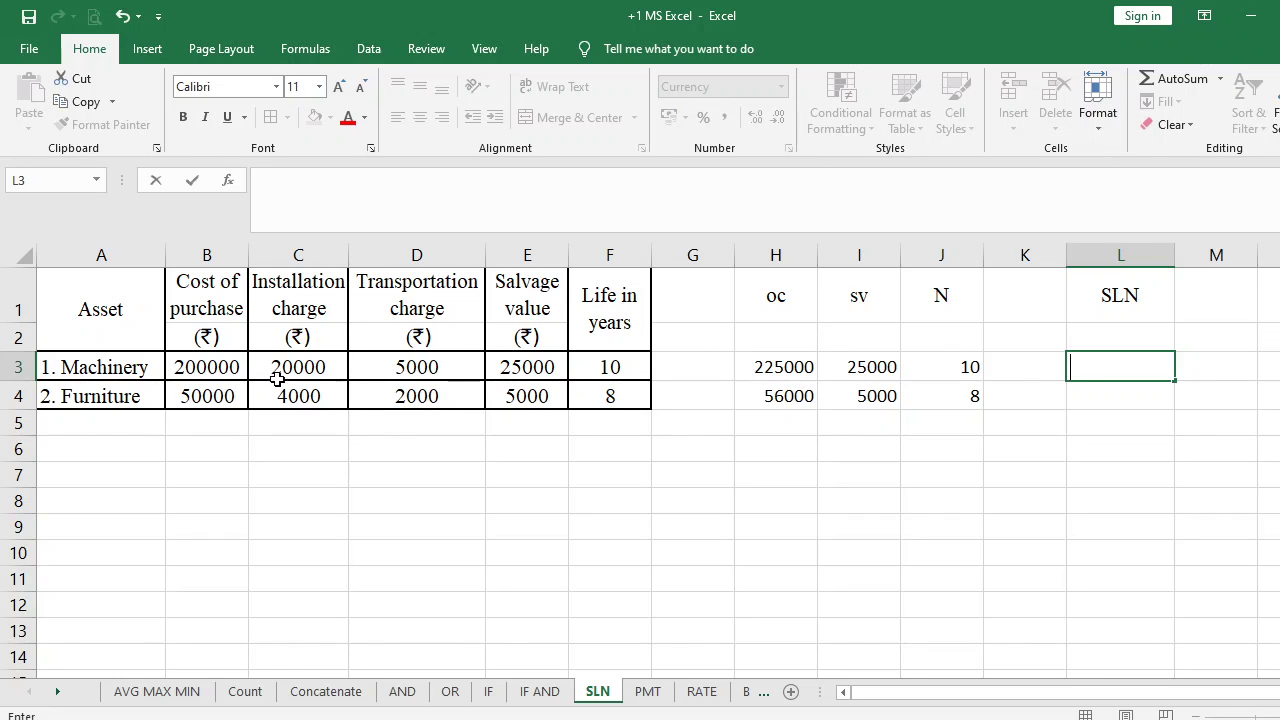
# Step: Examine the cell formulas behind the original cost, salvage value and life figures in H3:J4 of the SLN sheet
pyautogui.click(762, 367)
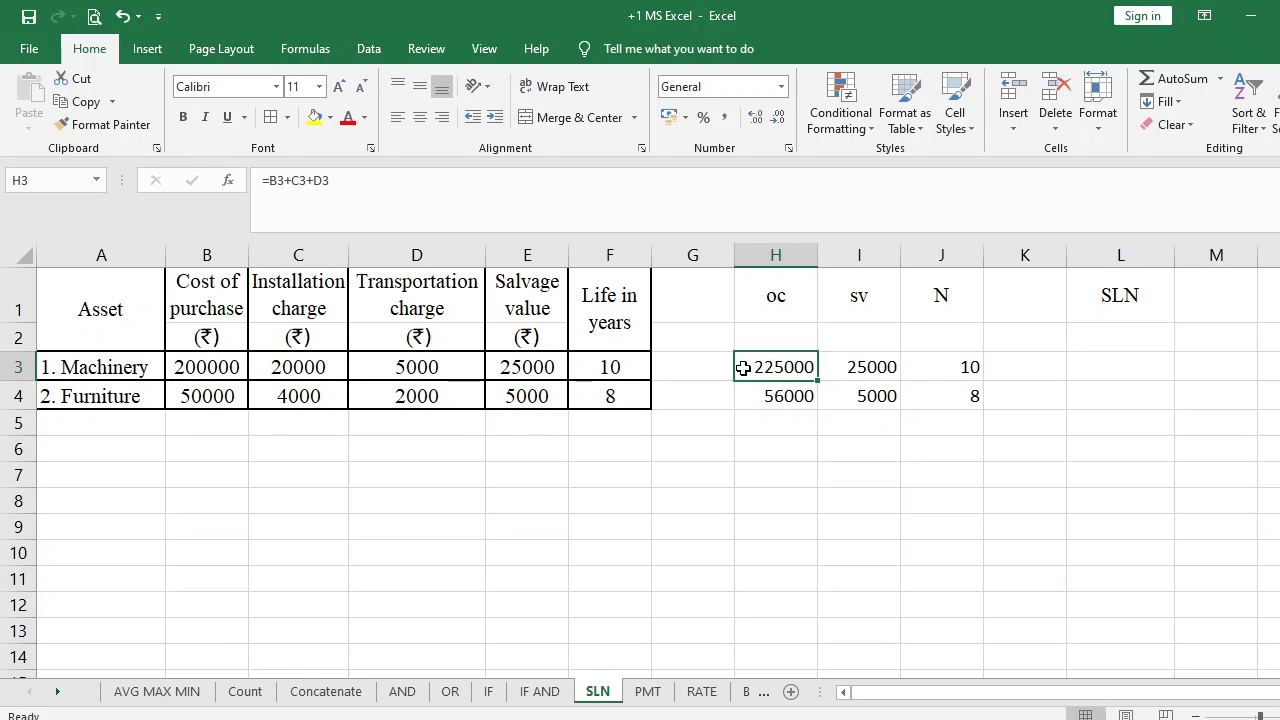
pyautogui.click(895, 367)
pyautogui.click(885, 395)
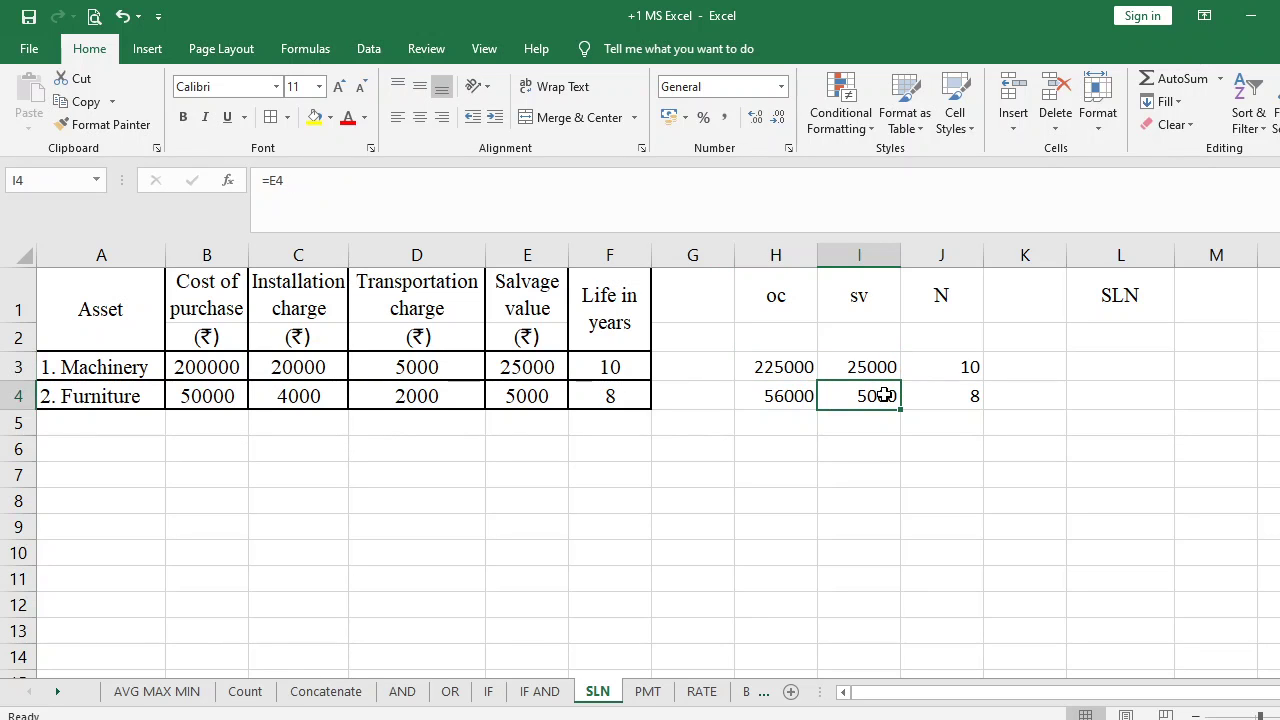
pyautogui.click(943, 371)
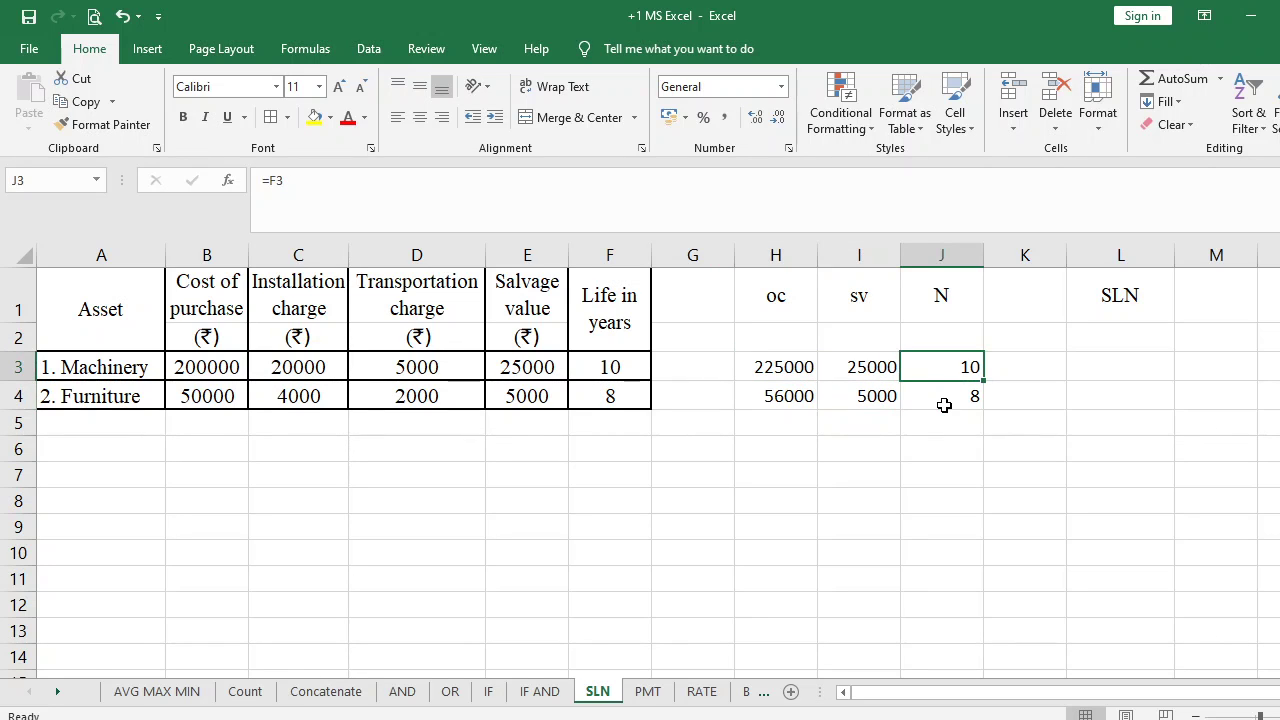
pyautogui.click(944, 402)
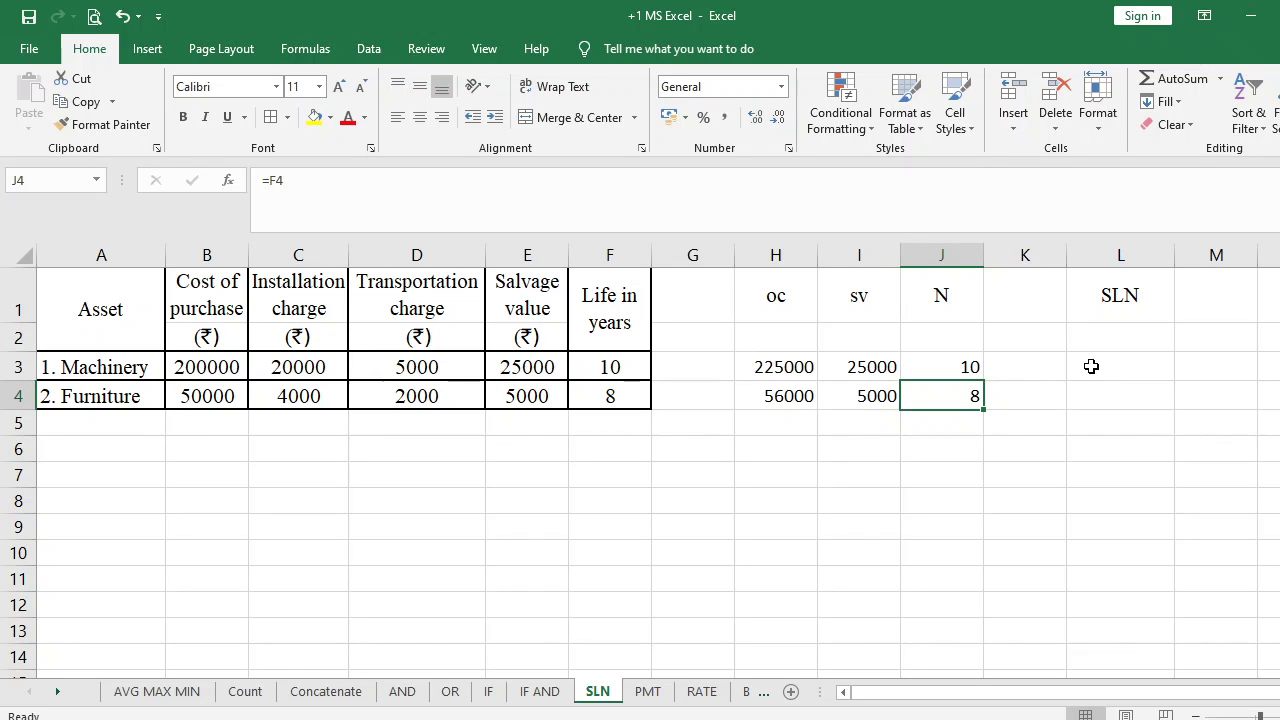
# Step: Start a formula in L3 with the SLN function from the Financial category and bring up its arguments
pyautogui.click(1091, 367)
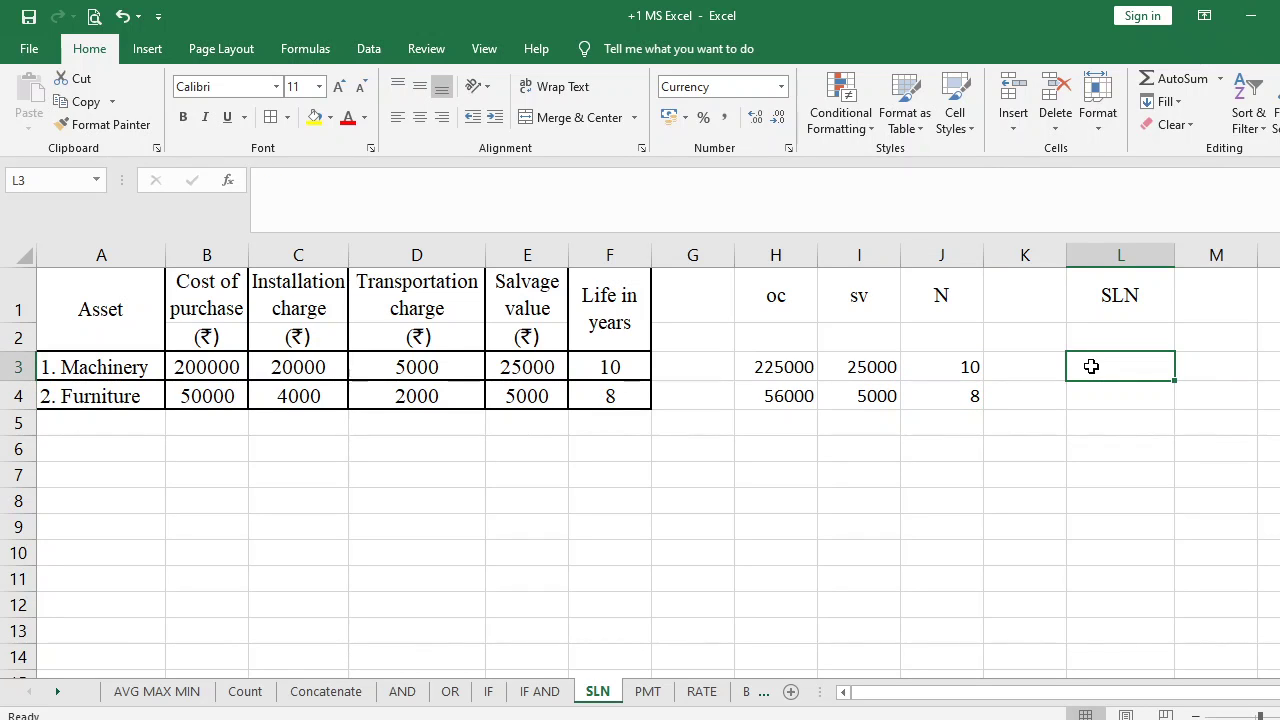
pyautogui.write('=')
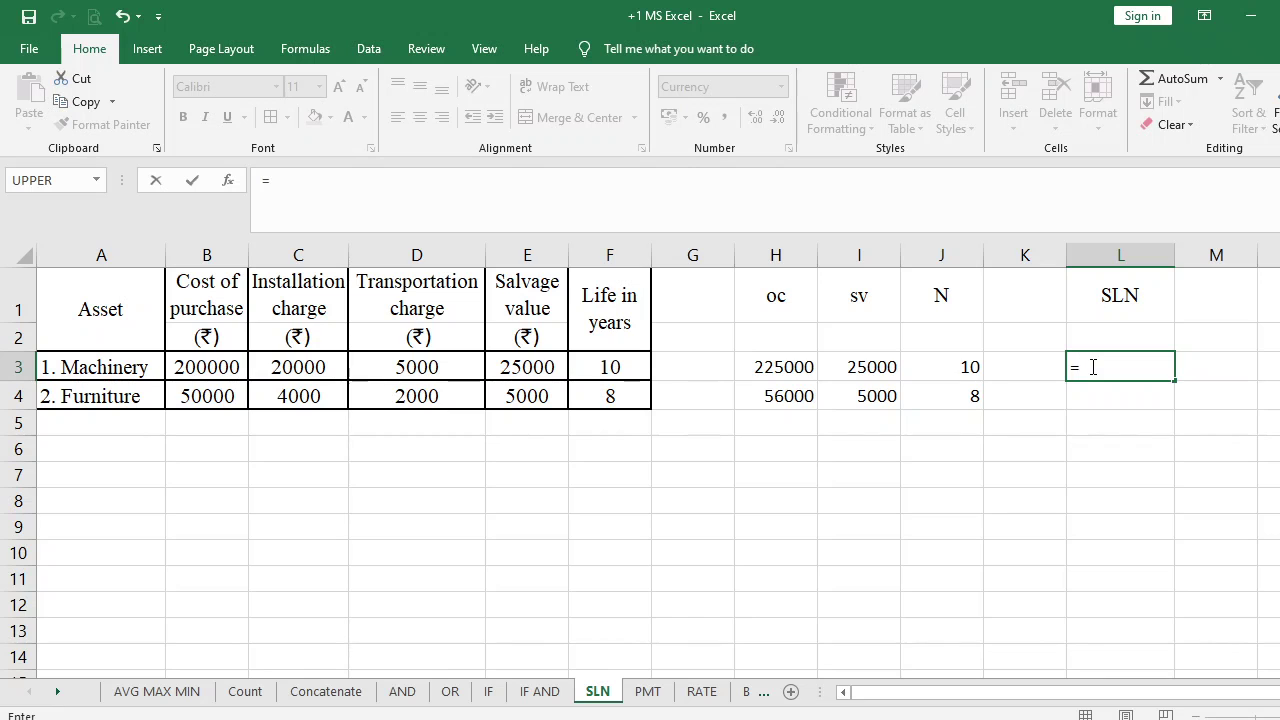
pyautogui.click(229, 183)
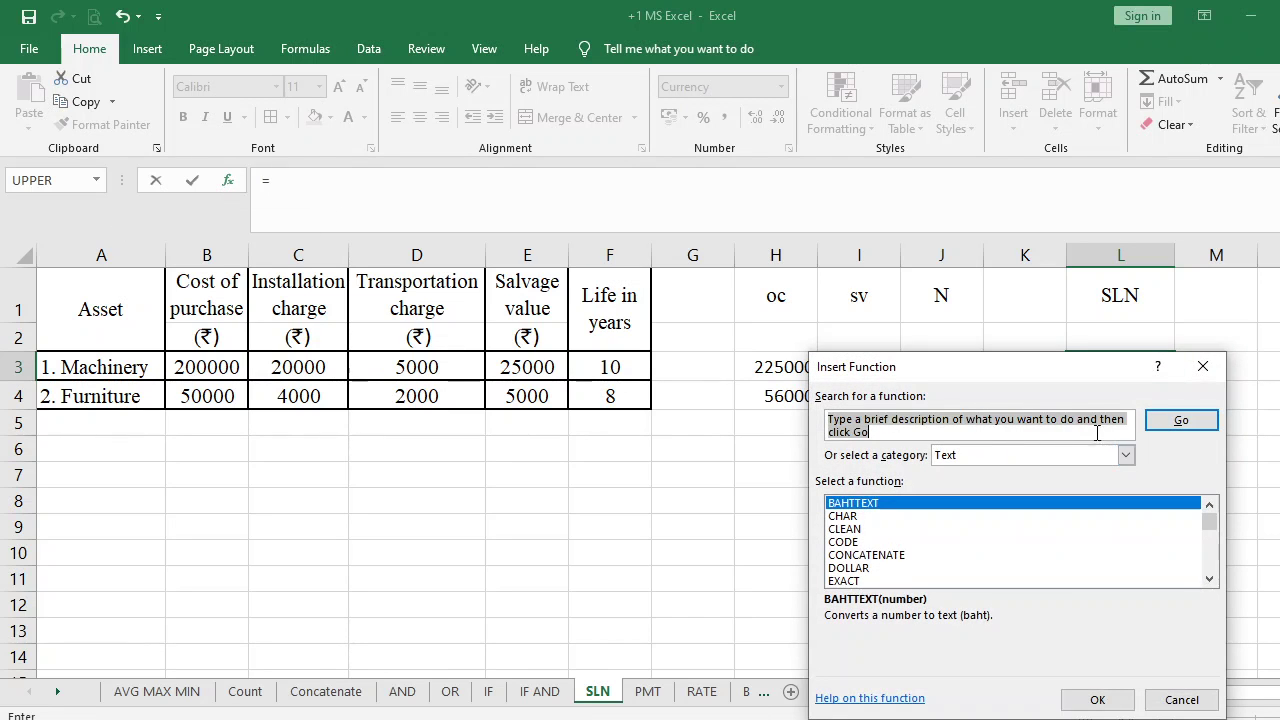
pyautogui.click(1127, 455)
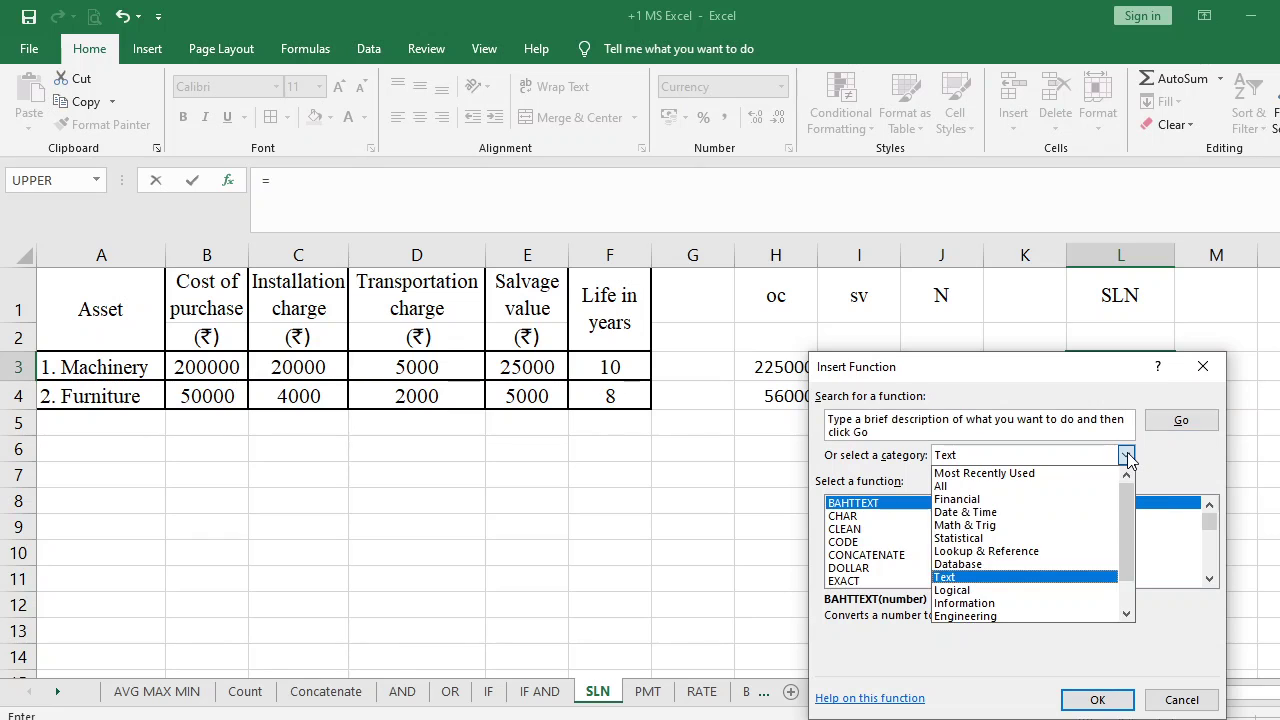
pyautogui.click(1043, 500)
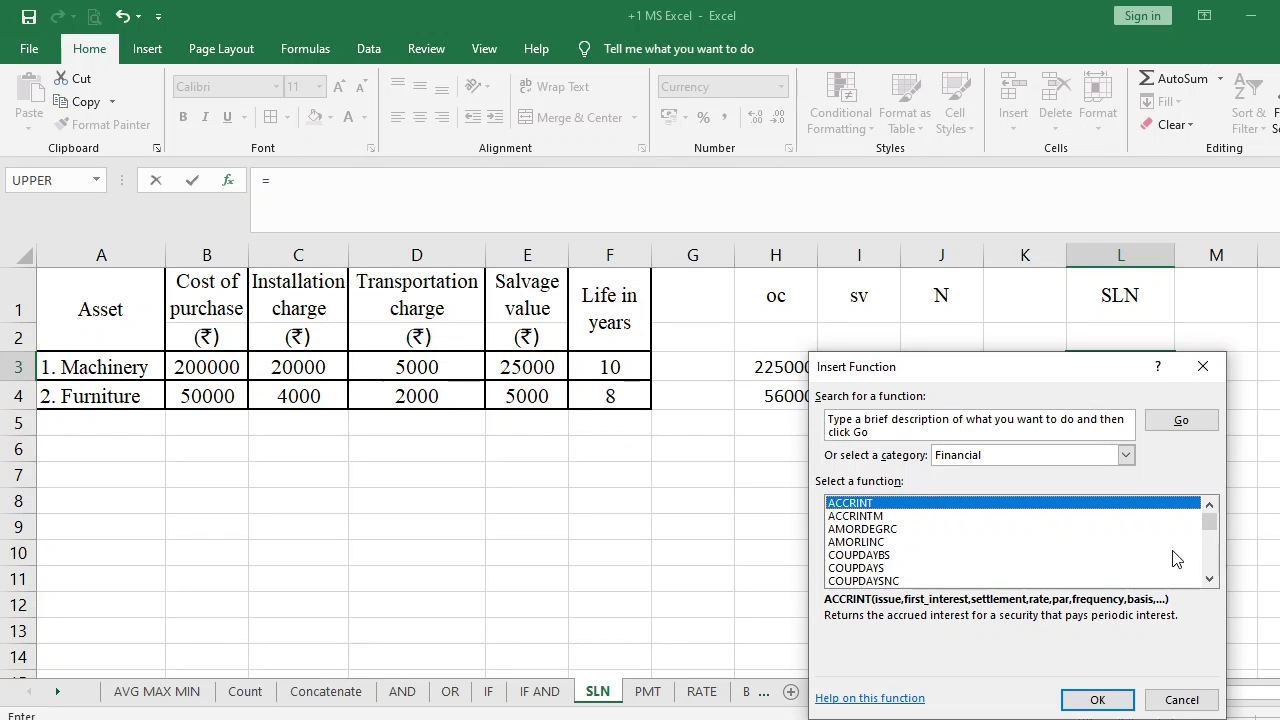
pyautogui.click(1208, 580)
pyautogui.click(1208, 580)
pyautogui.click(1208, 580)
pyautogui.click(1208, 580)
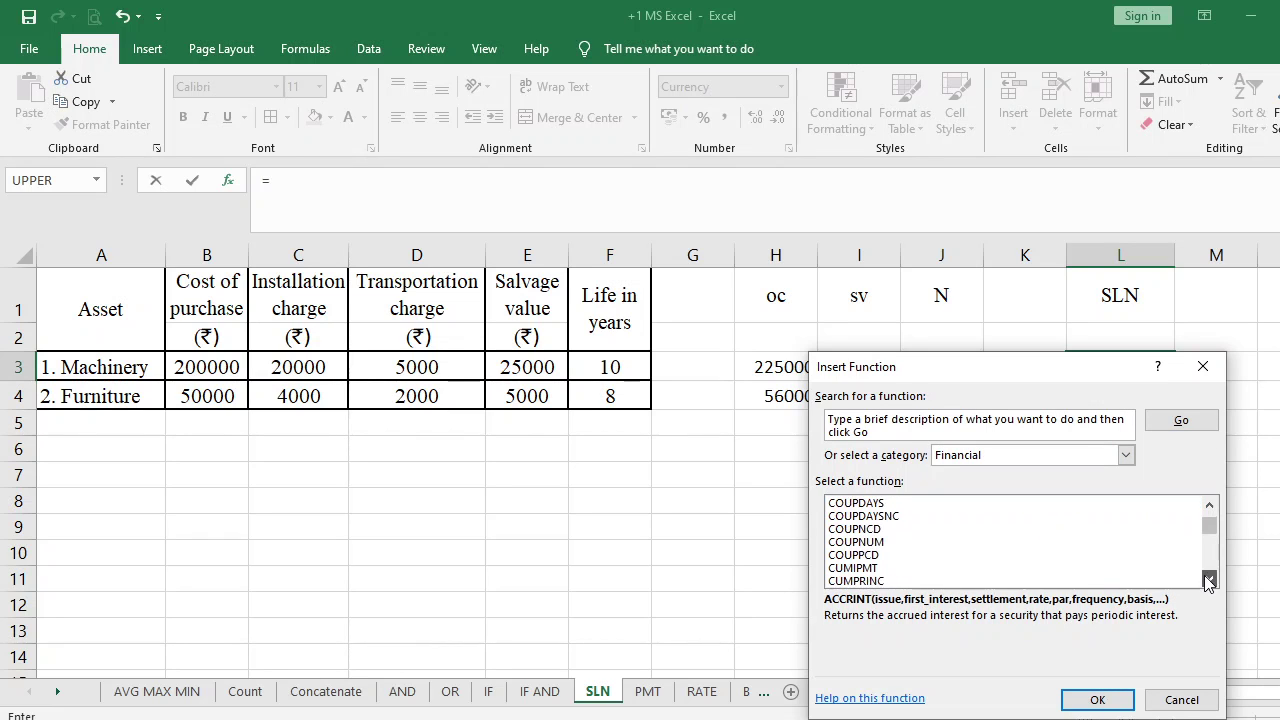
pyautogui.click(1208, 580)
pyautogui.click(1208, 580)
pyautogui.click(1208, 580)
pyautogui.click(1208, 580)
pyautogui.click(1208, 580)
pyautogui.click(1208, 580)
pyautogui.click(1208, 580)
pyautogui.click(1208, 580)
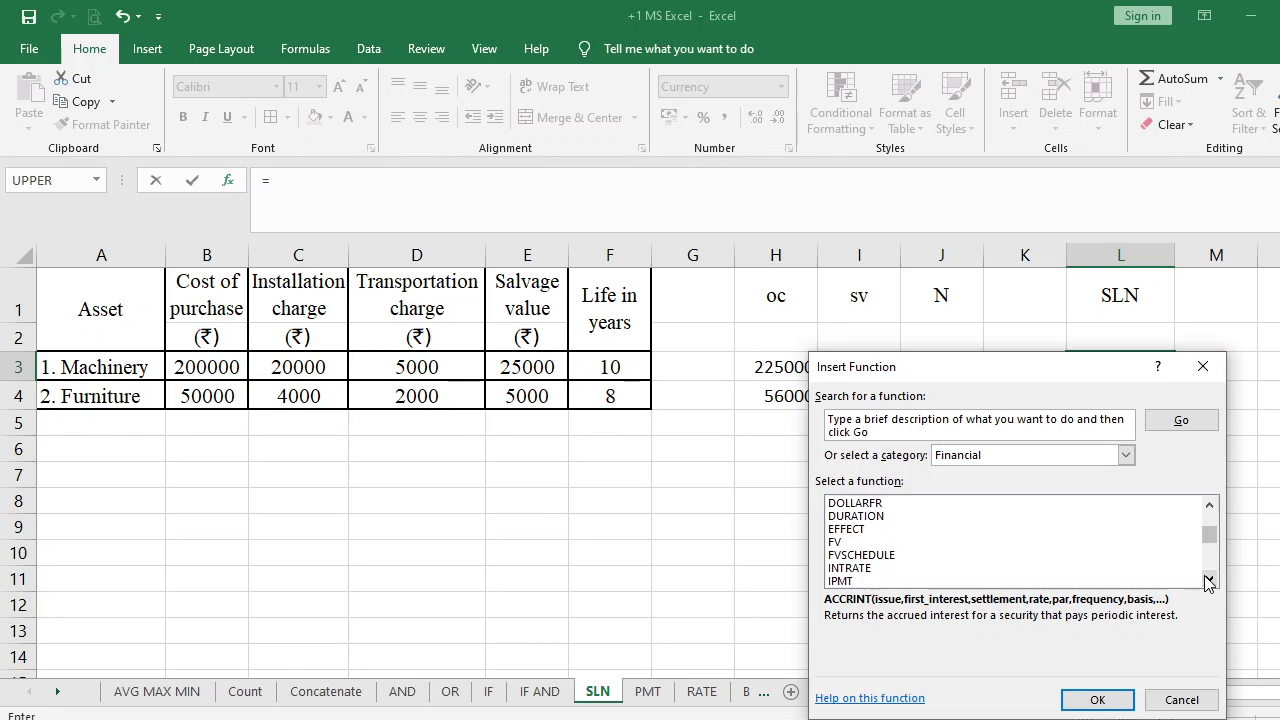
pyautogui.click(1208, 580)
pyautogui.click(1208, 580)
pyautogui.click(1208, 580)
pyautogui.click(1208, 580)
pyautogui.click(1208, 580)
pyautogui.click(1208, 580)
pyautogui.click(1208, 580)
pyautogui.click(1208, 580)
pyautogui.click(1208, 580)
pyautogui.click(1208, 580)
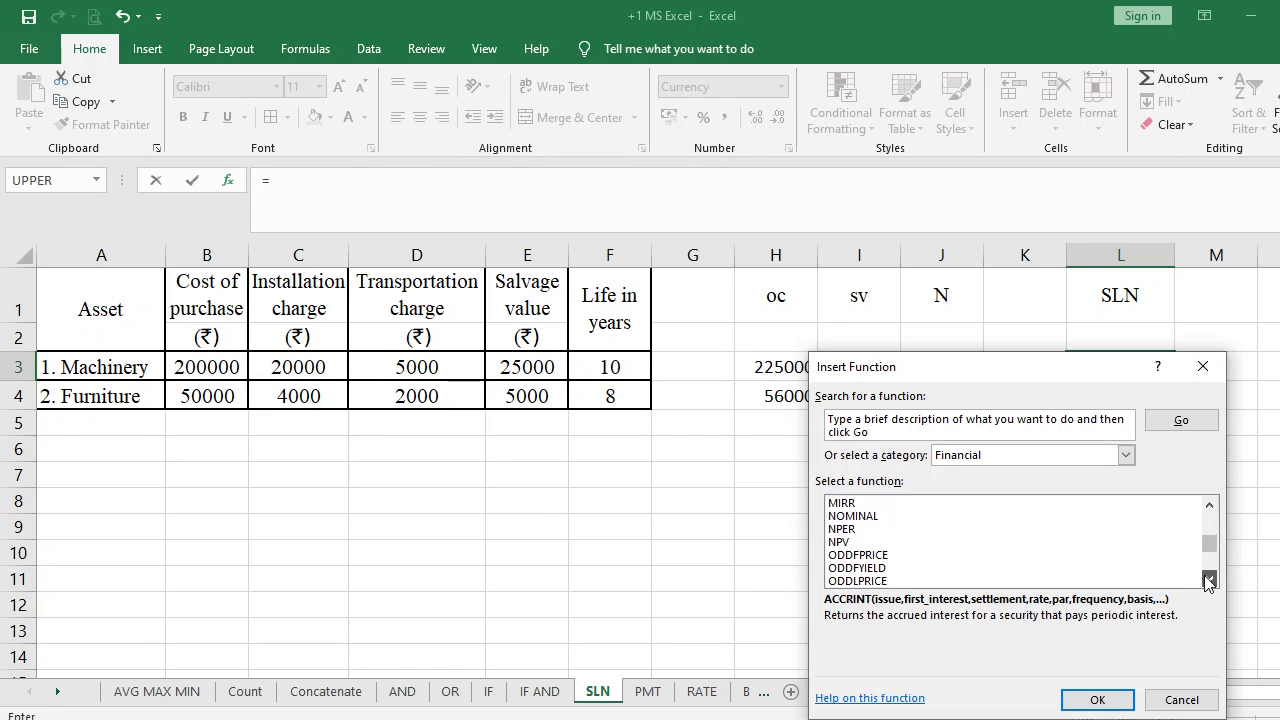
pyautogui.click(1208, 580)
pyautogui.click(1208, 580)
pyautogui.click(1208, 580)
pyautogui.click(1208, 580)
pyautogui.click(1208, 580)
pyautogui.click(1208, 580)
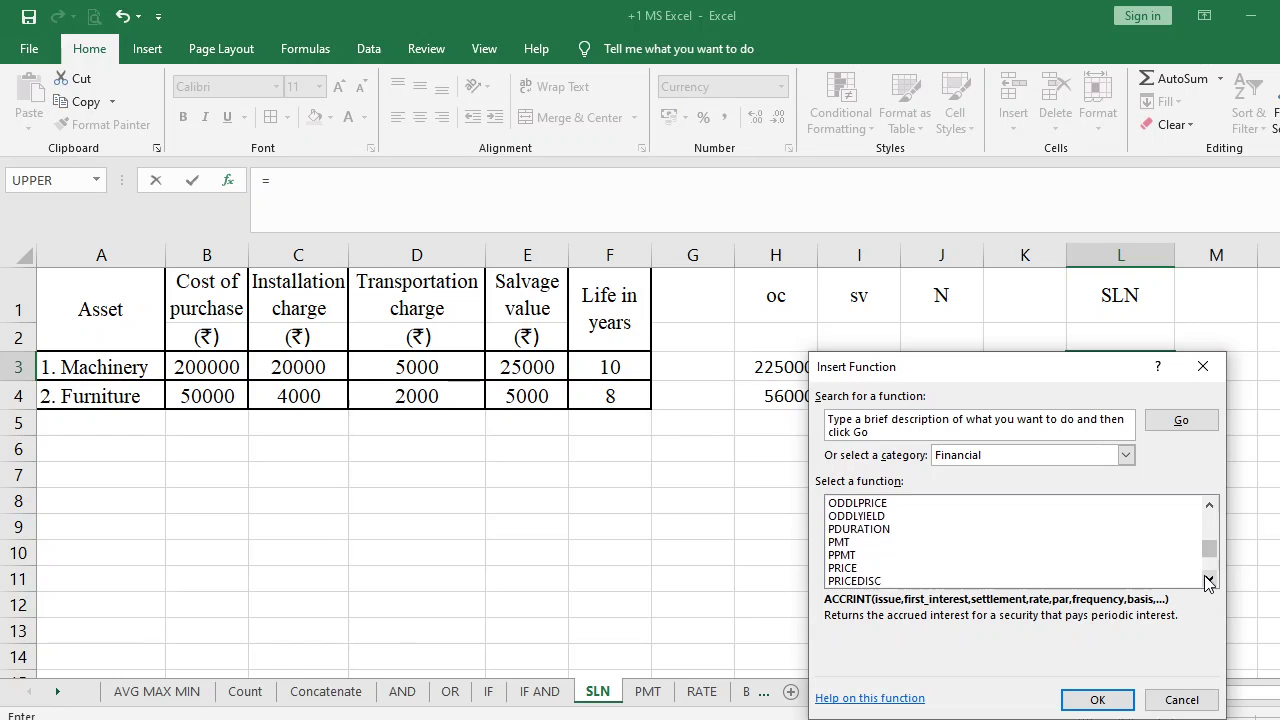
pyautogui.click(1208, 580)
pyautogui.click(1208, 580)
pyautogui.click(1208, 580)
pyautogui.click(1208, 580)
pyautogui.click(1208, 580)
pyautogui.click(1208, 580)
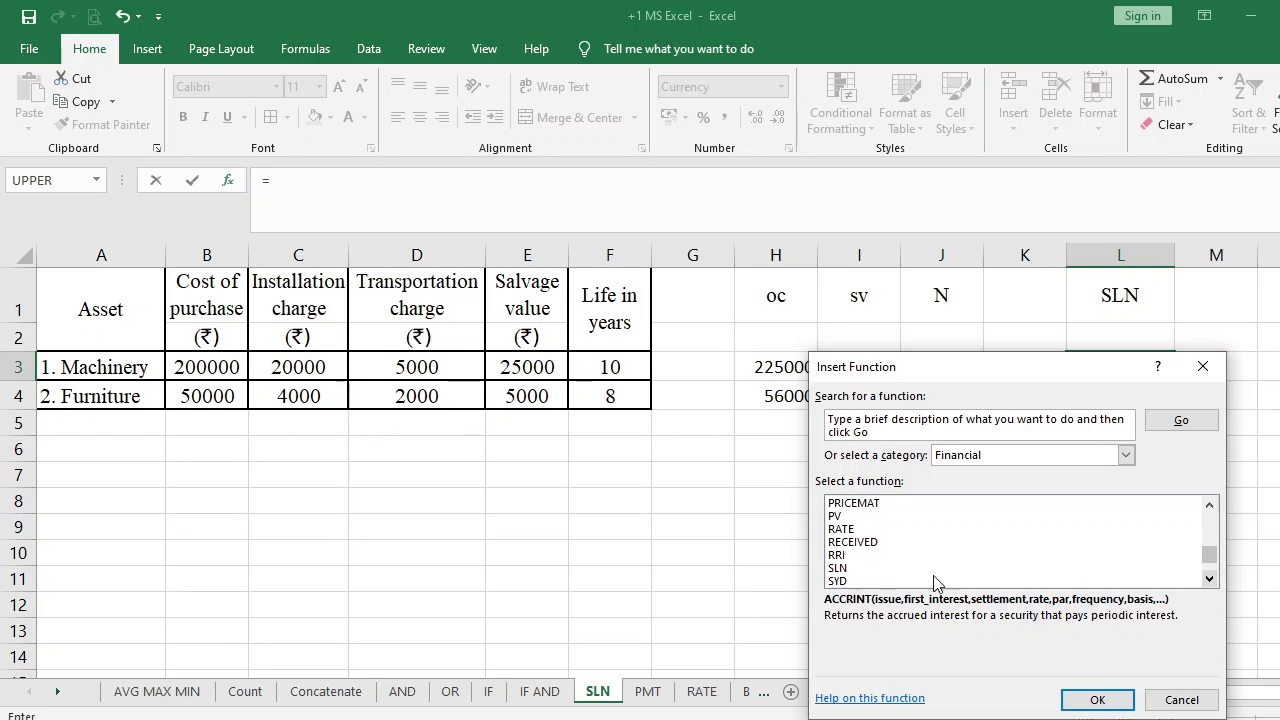
pyautogui.click(856, 568)
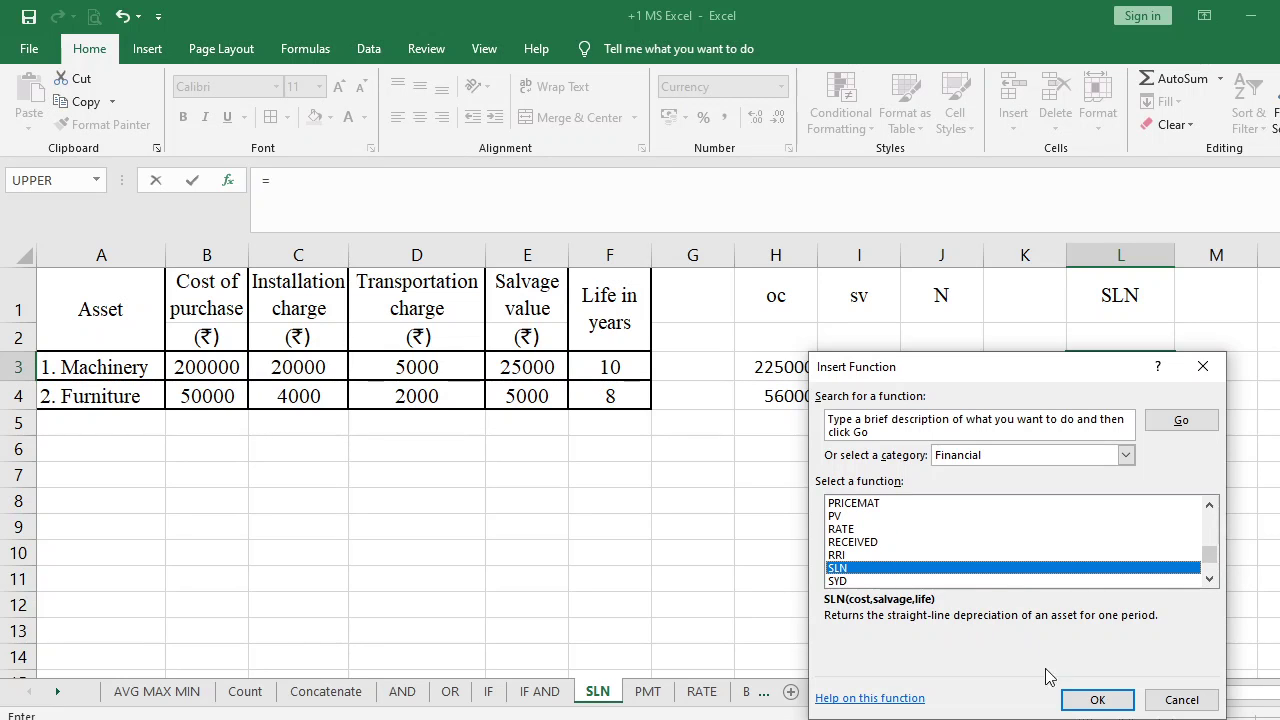
pyautogui.click(1097, 700)
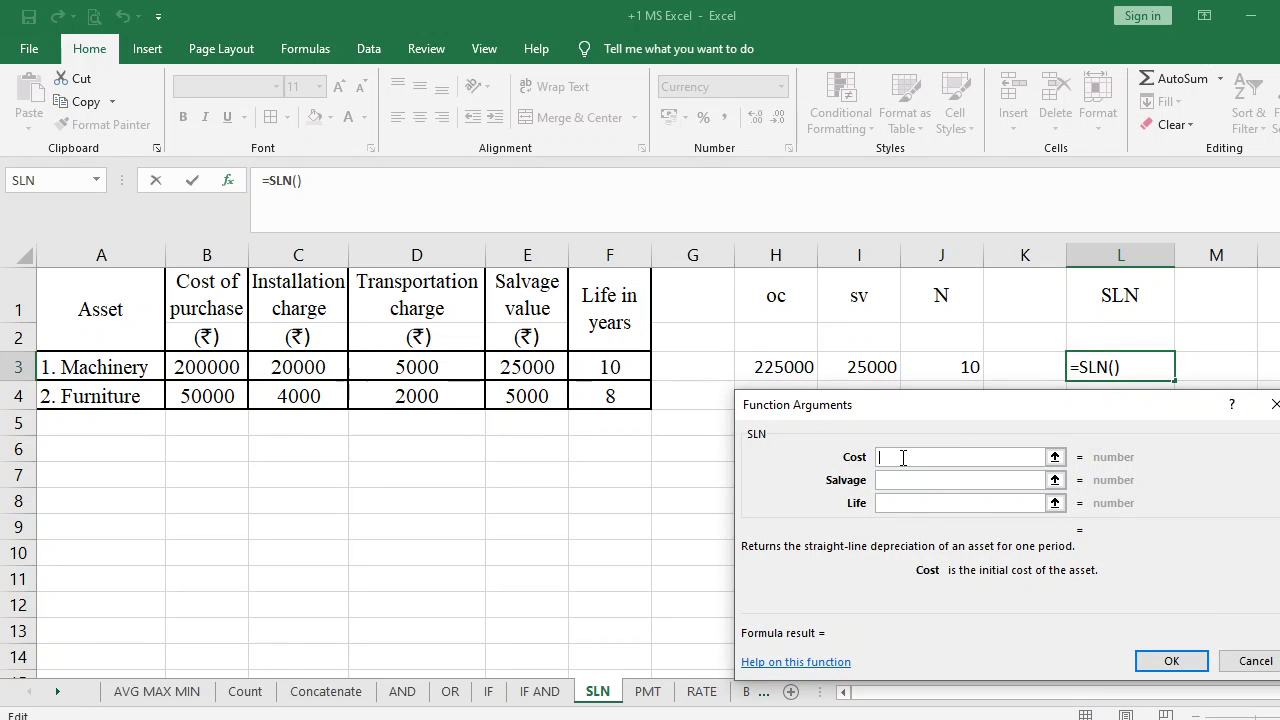
# Step: Set the SLN arguments to H3 for Cost, I3 for Salvage and J3 for Life, and complete the formula in L3
pyautogui.click(799, 372)
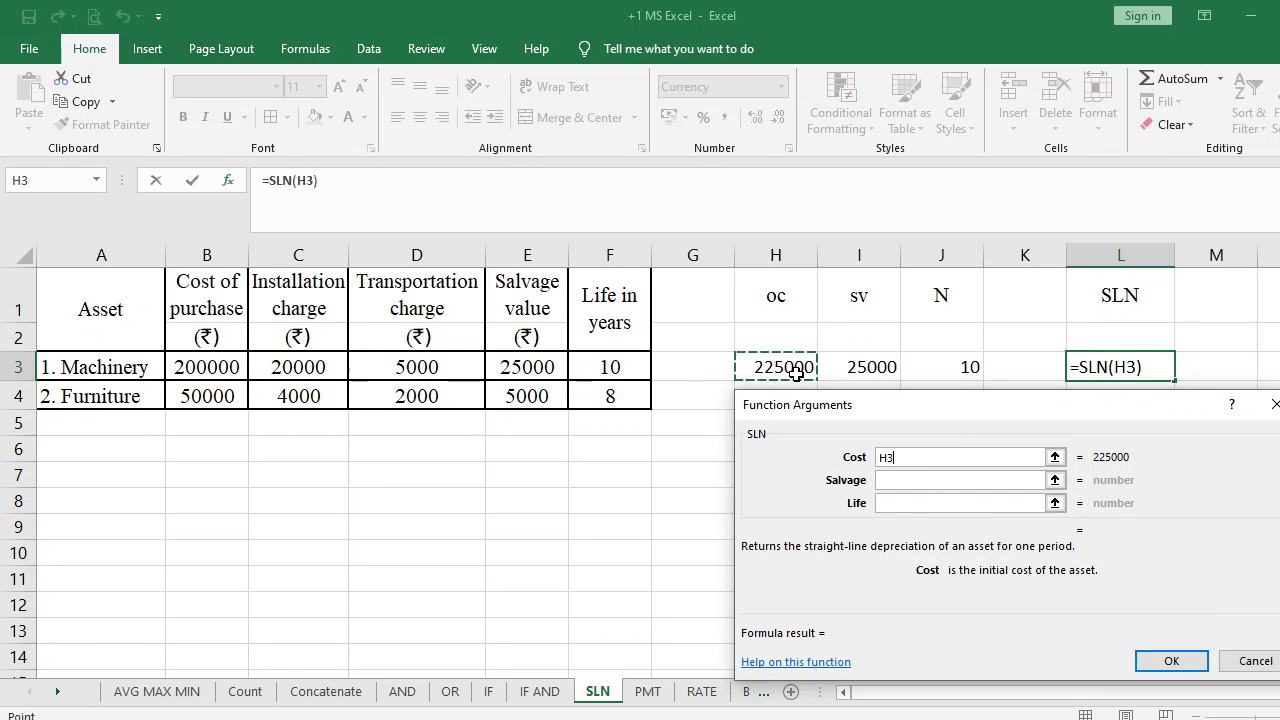
pyautogui.click(882, 479)
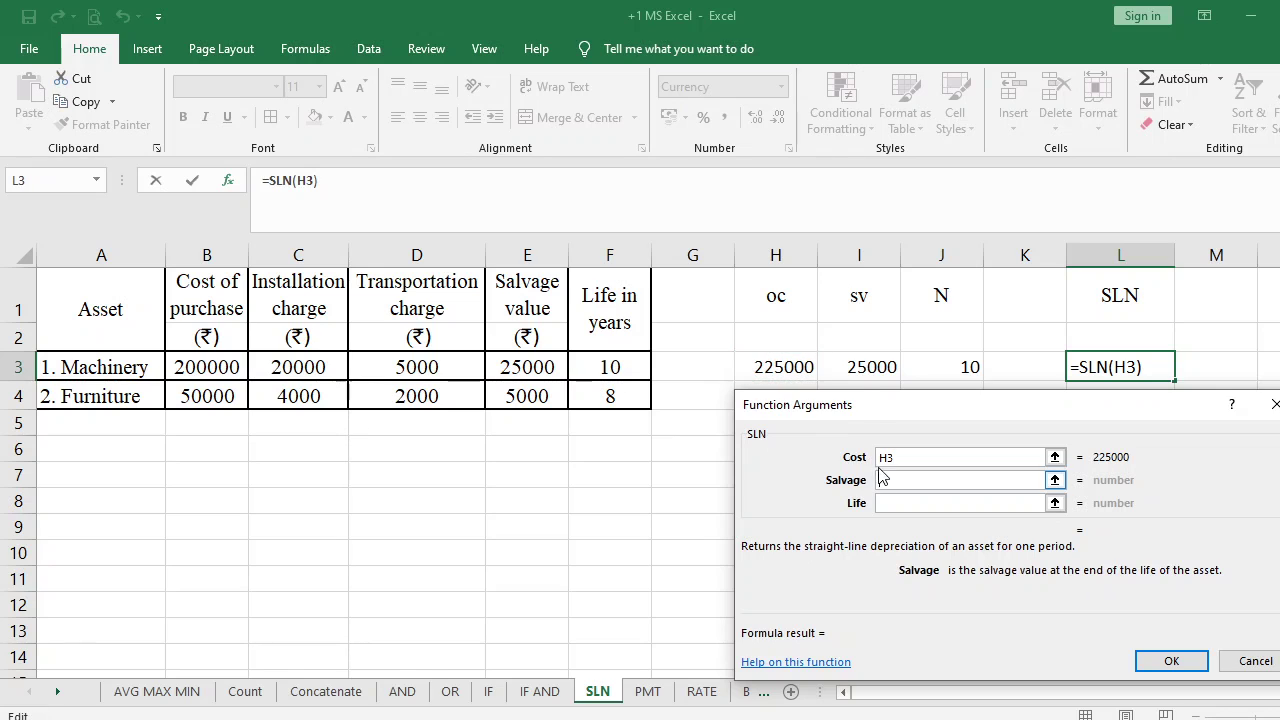
pyautogui.click(857, 372)
pyautogui.click(922, 505)
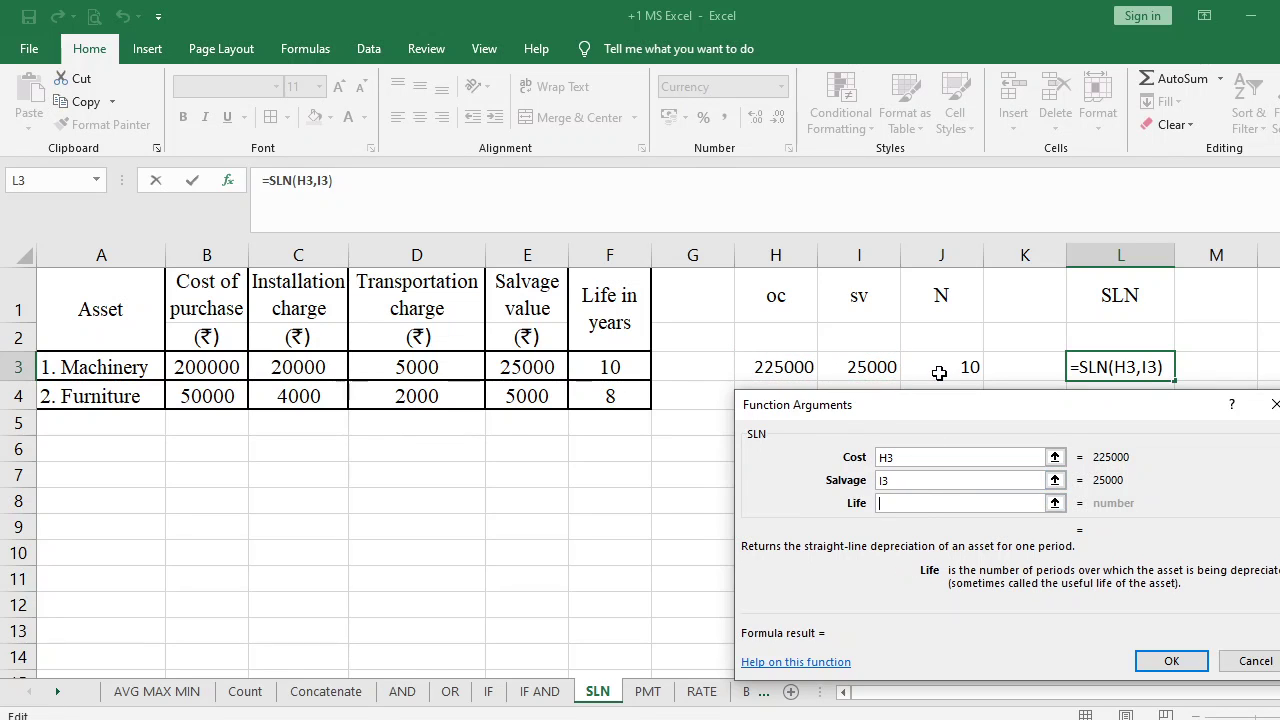
pyautogui.click(939, 372)
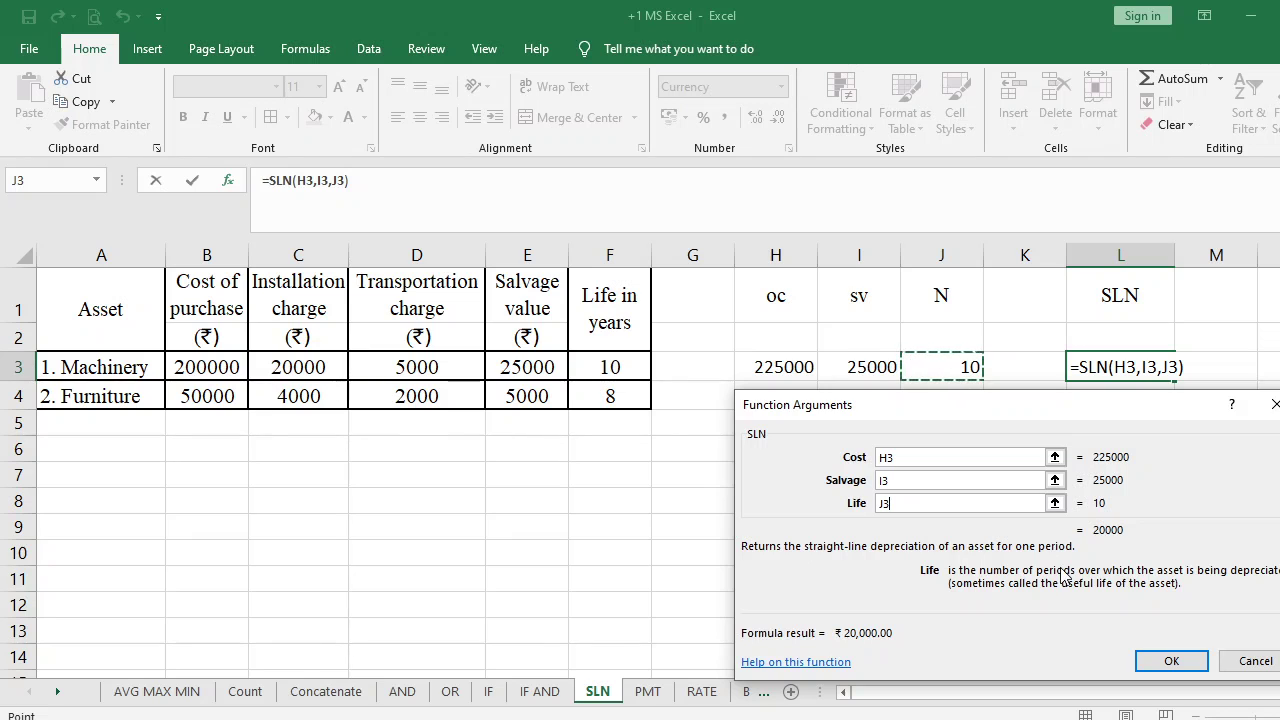
pyautogui.click(1160, 663)
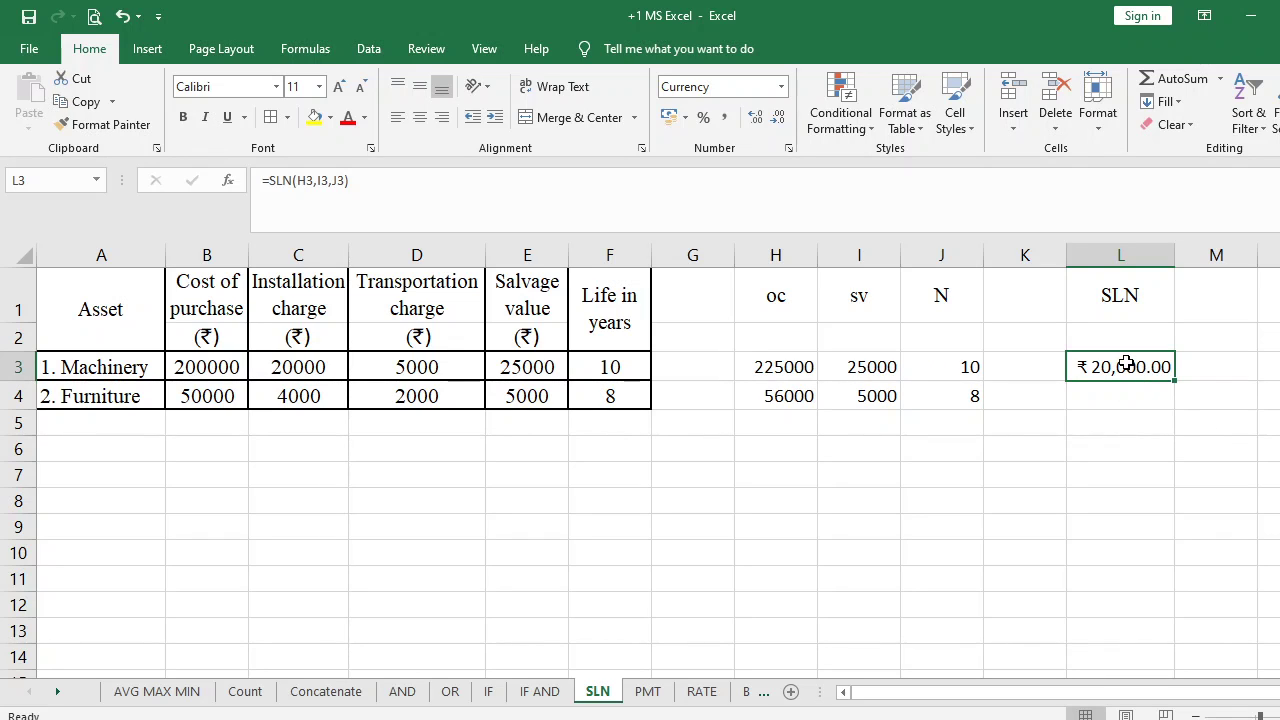
# Step: Copy the SLN formula from L3 into L4 for the Furniture row and clear the copy selection
pyautogui.hotkey('ctrl', 'c')
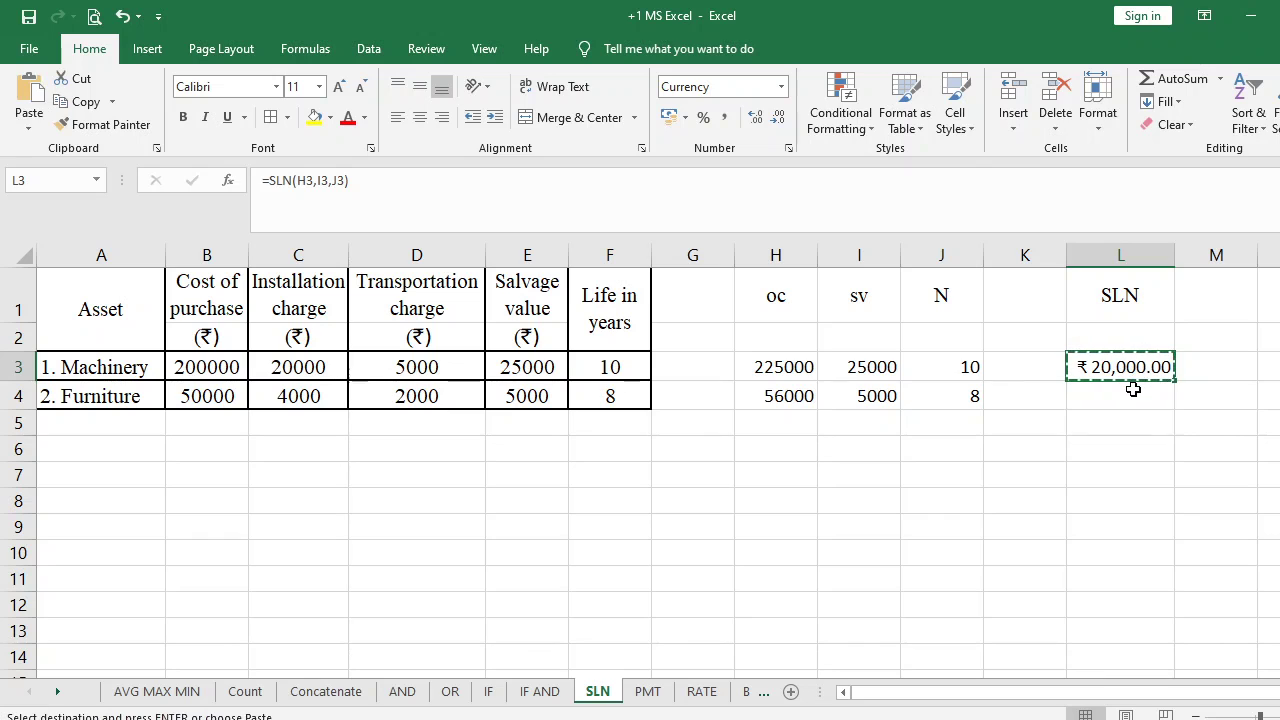
pyautogui.click(1133, 389)
pyautogui.hotkey('ctrl', 'v')
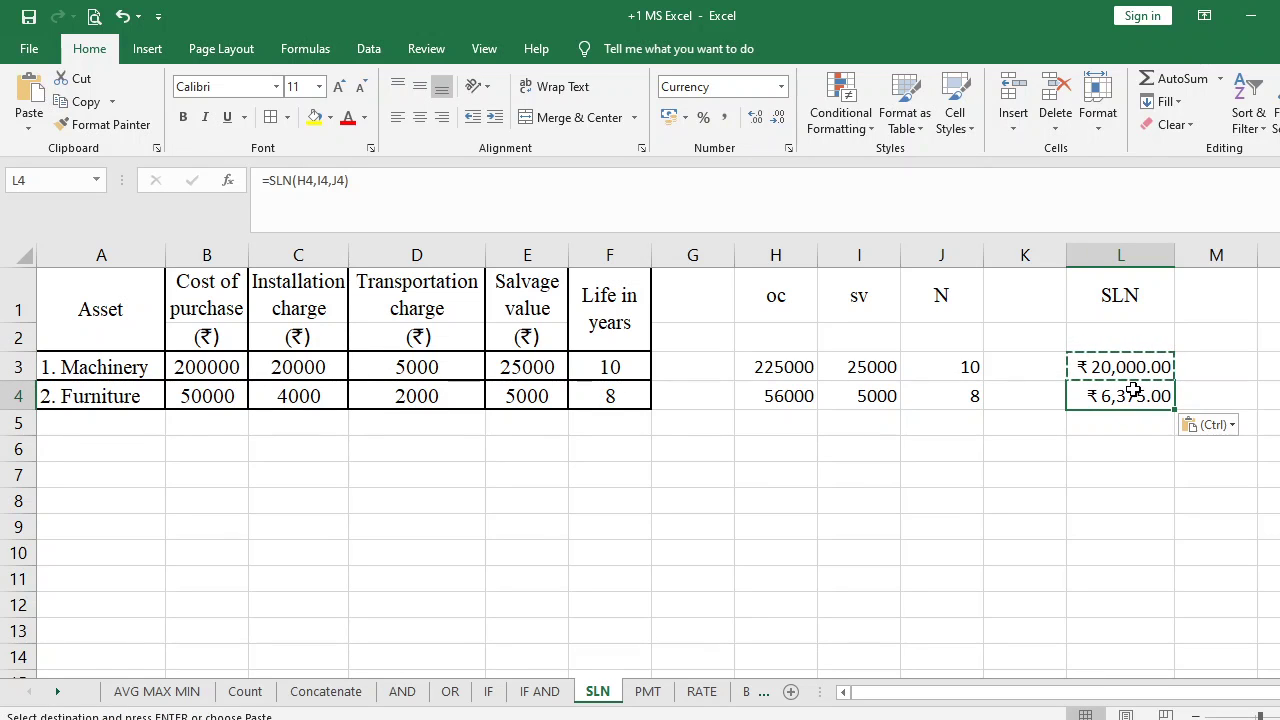
pyautogui.press('Escape')
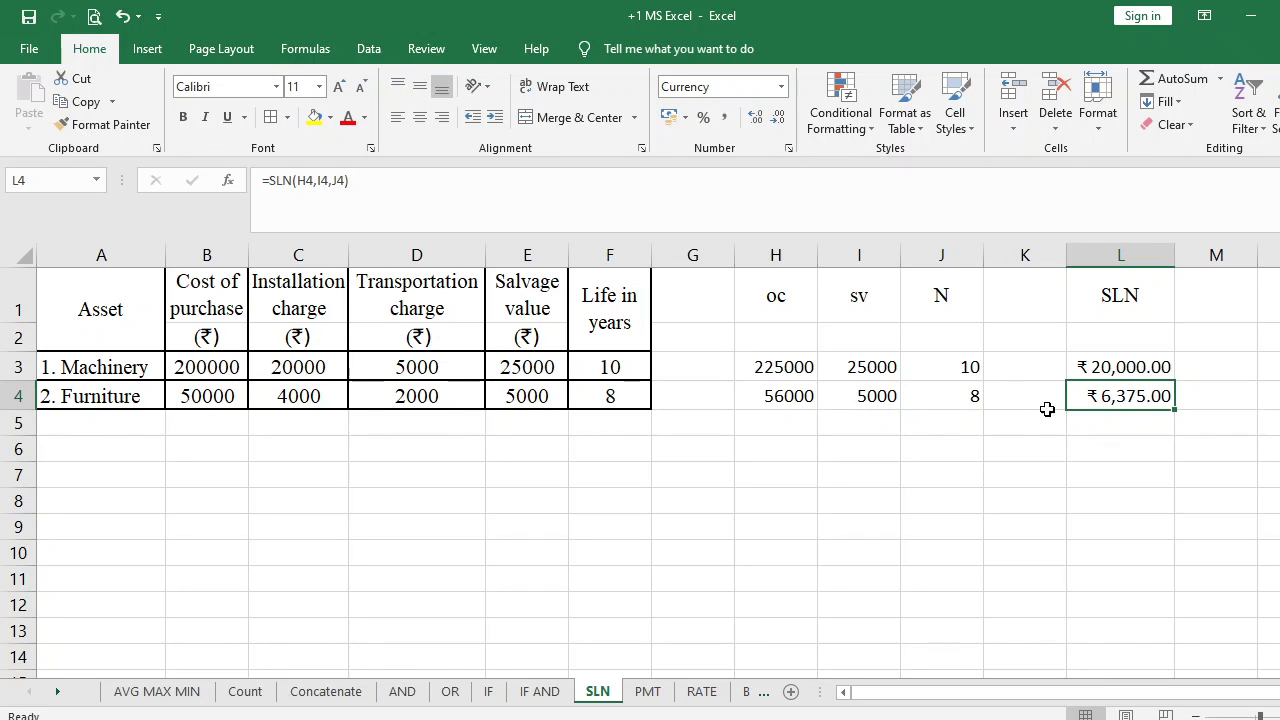
pyautogui.click(923, 467)
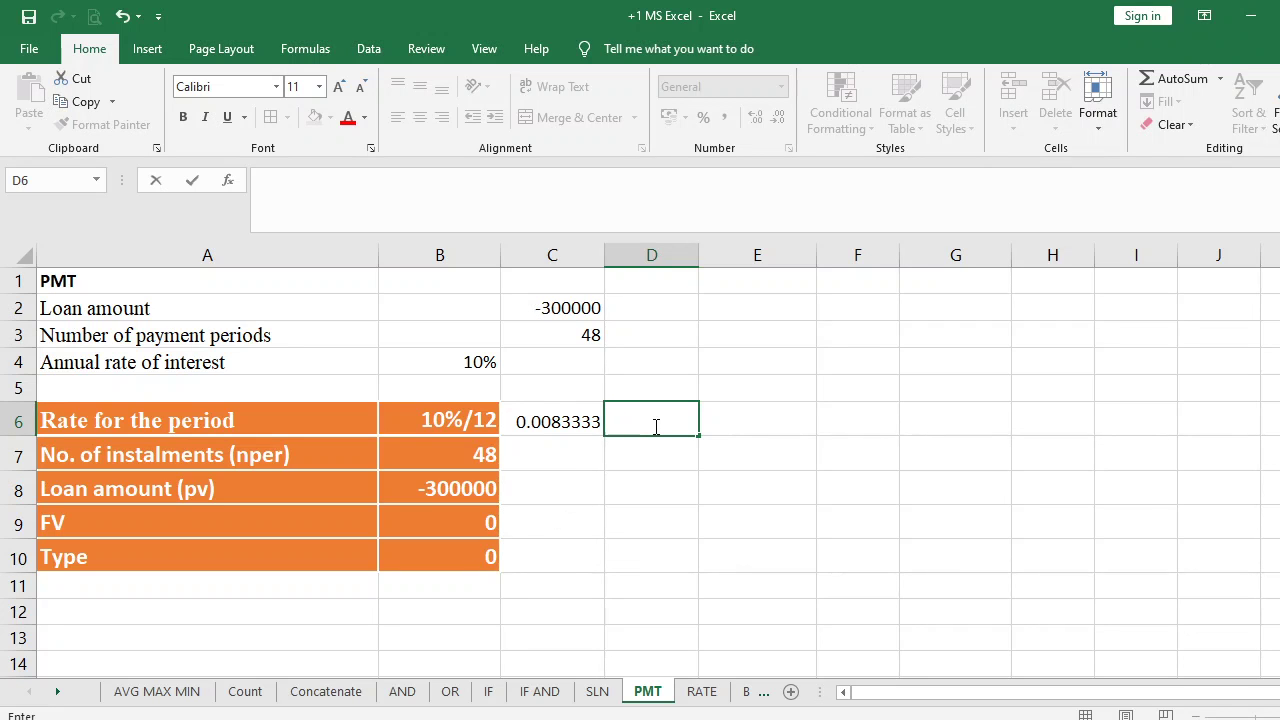
# Step: Start a formula in D6 of the PMT sheet with the Financial function PMT and bring up its arguments
pyautogui.click(228, 182)
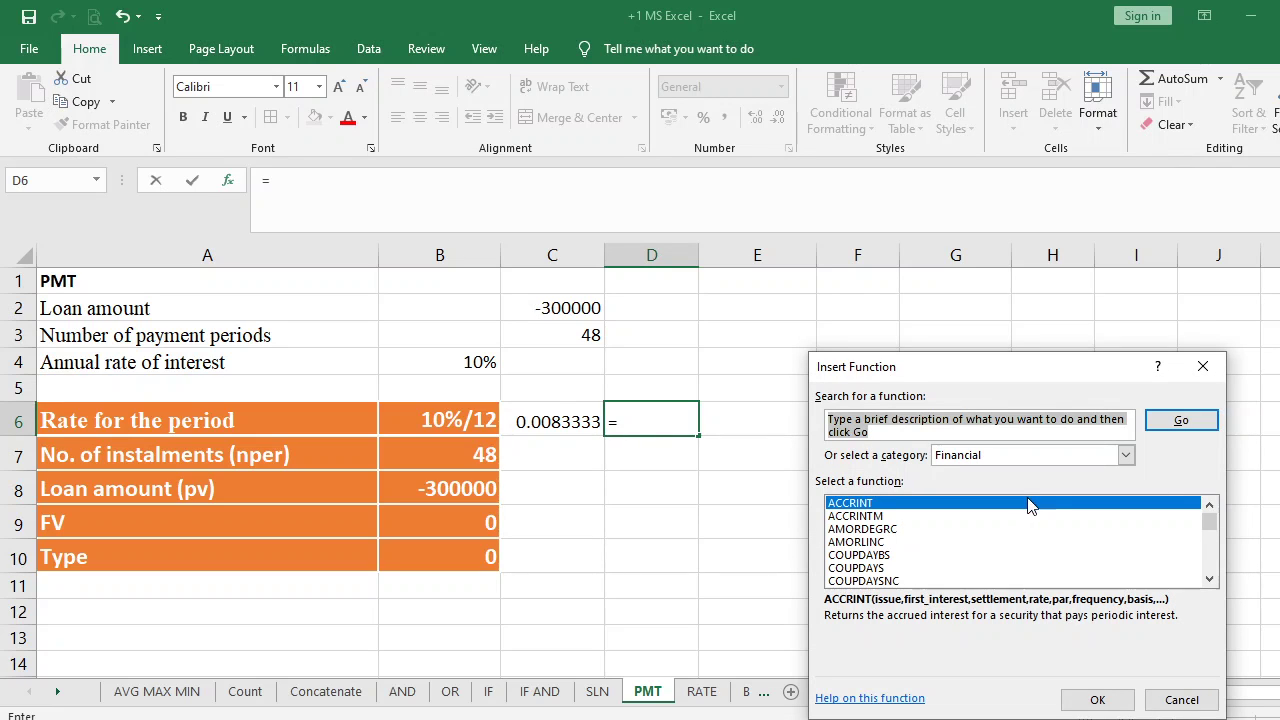
pyautogui.scroll(-4, 1214, 560)
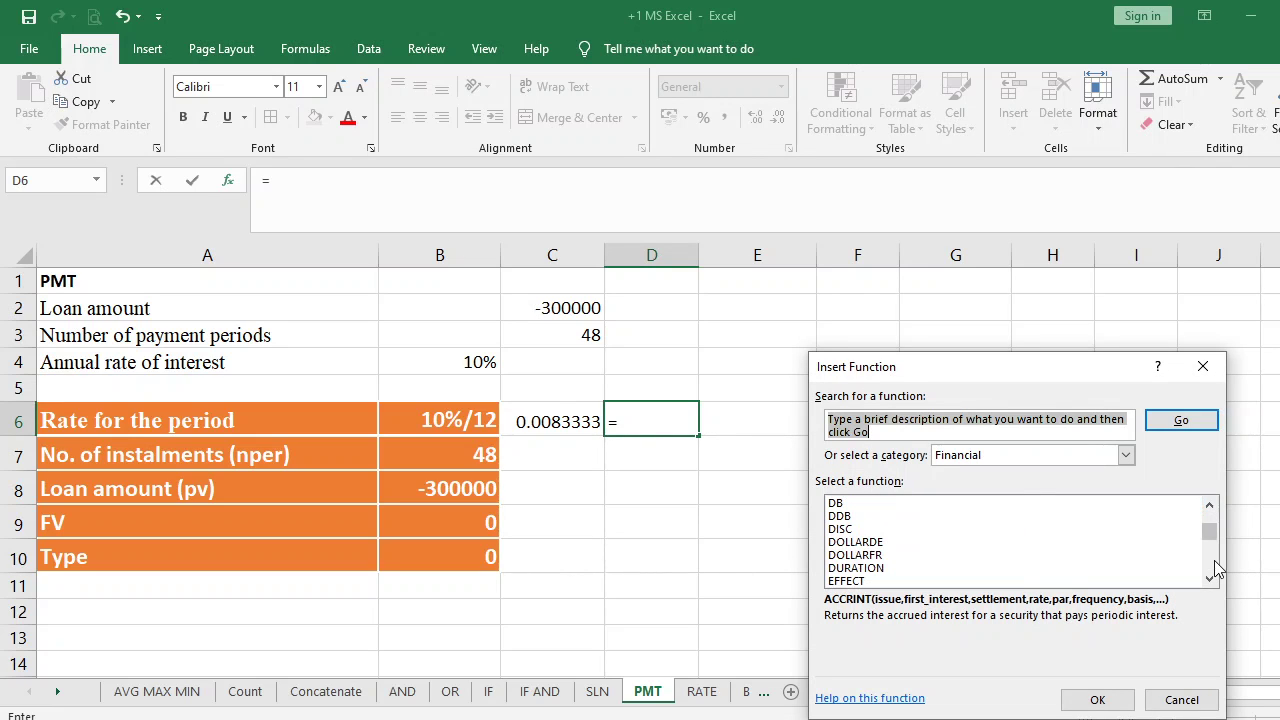
pyautogui.scroll(-4, 1211, 563)
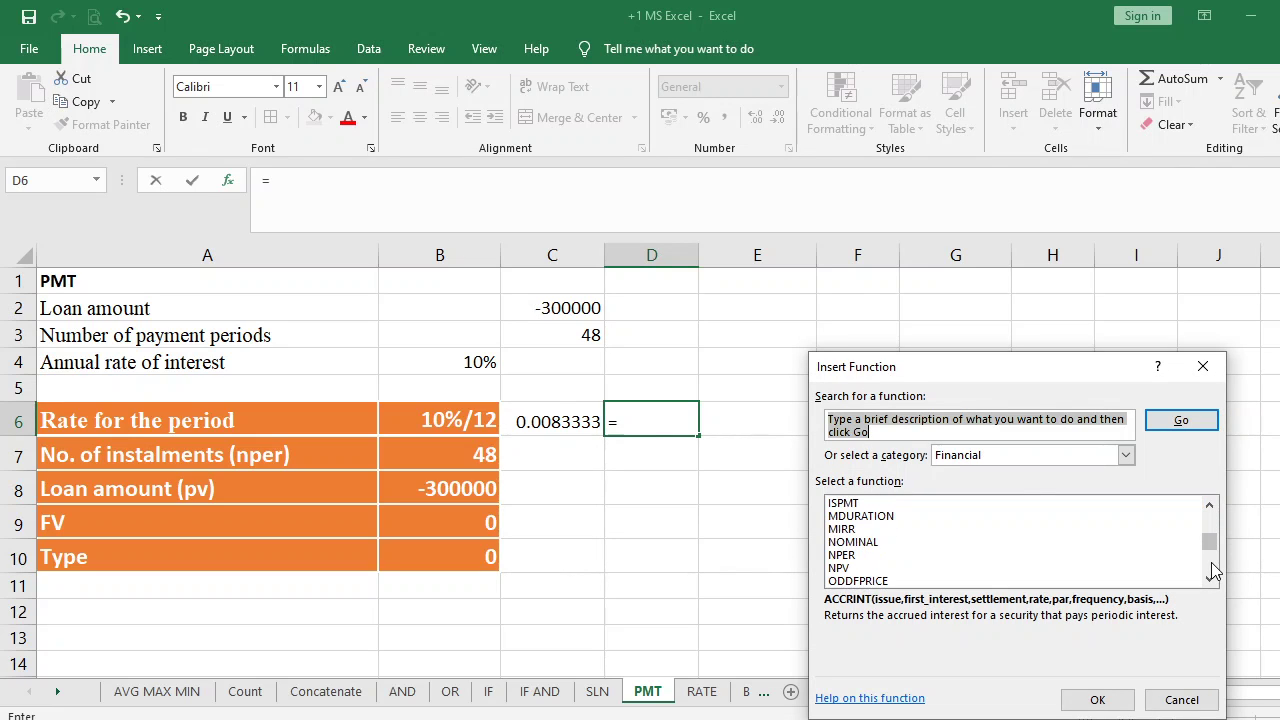
pyautogui.scroll(-2, 1210, 570)
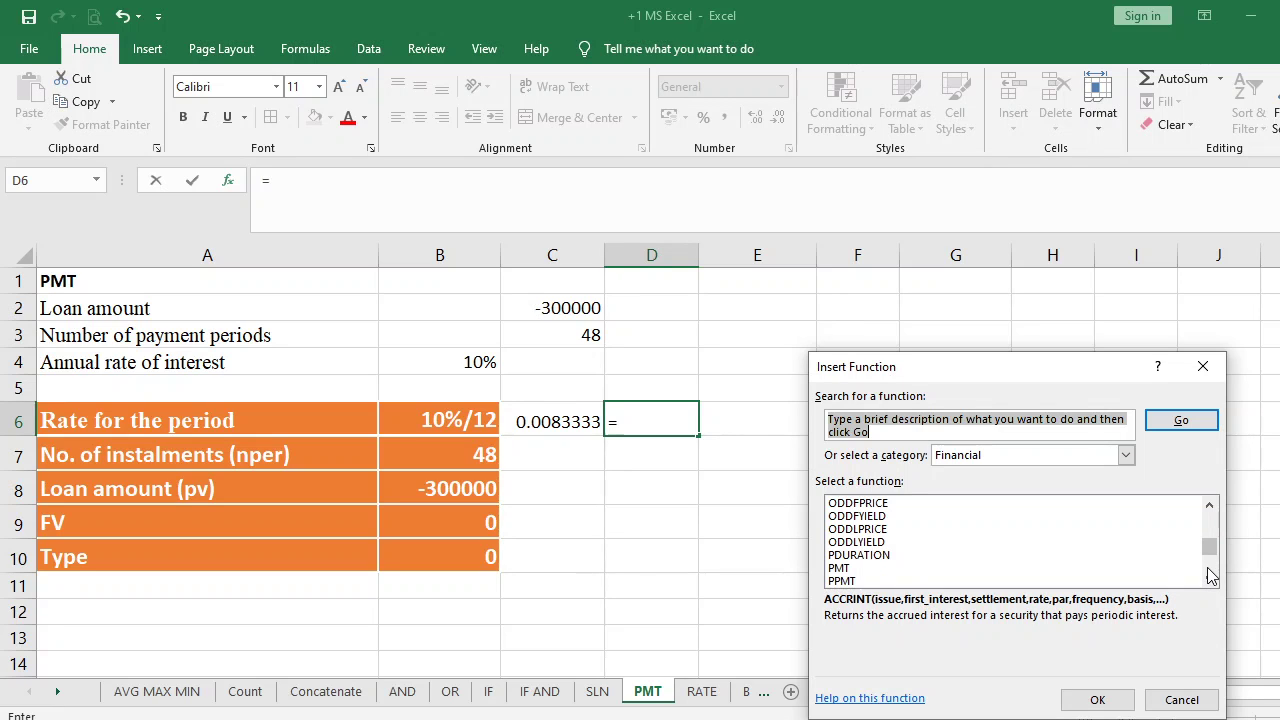
pyautogui.click(840, 568)
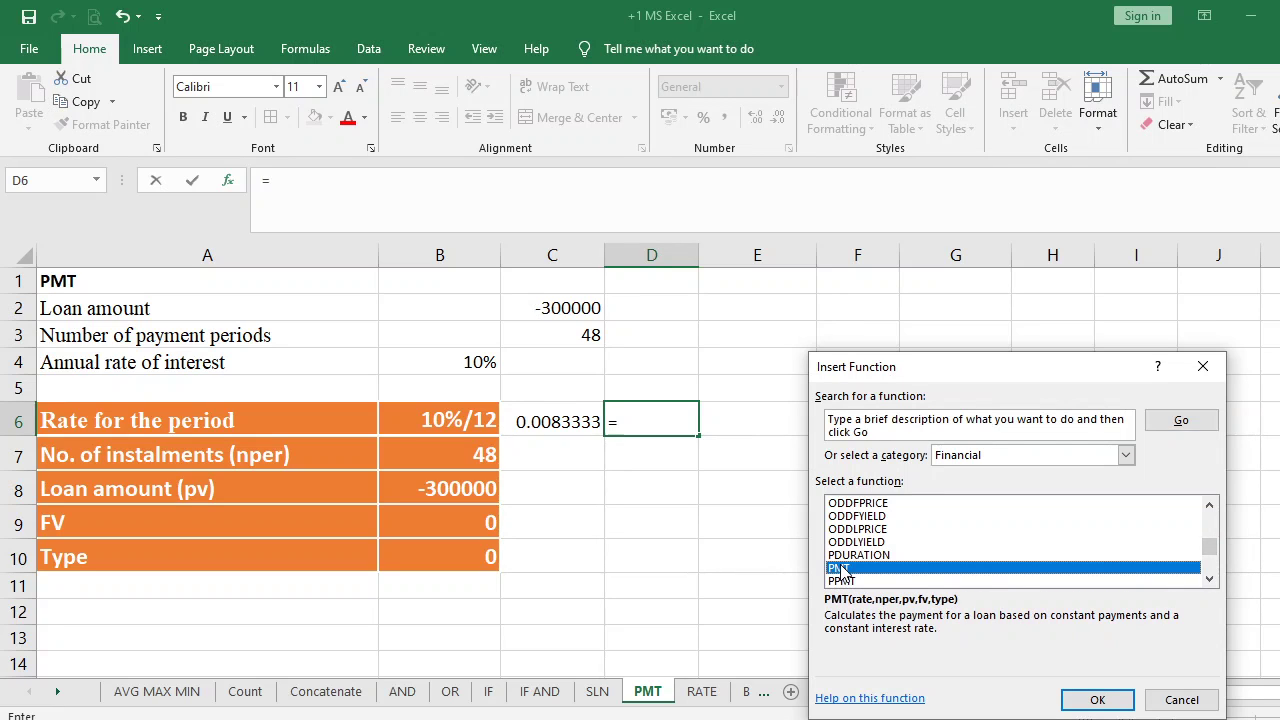
pyautogui.click(1094, 698)
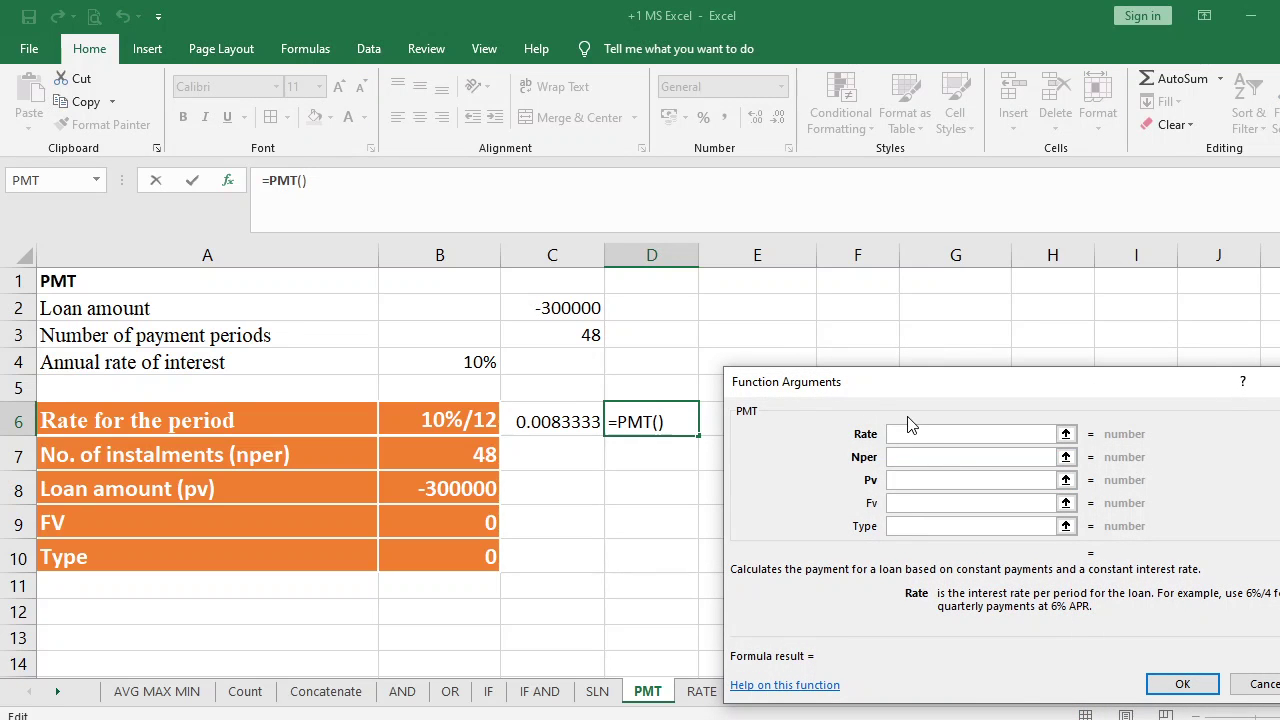
# Step: Set the PMT arguments to C6 for Rate, B7 for Nper and B8 for Pv, leave Fv and Type empty, and complete the formula
pyautogui.click(570, 428)
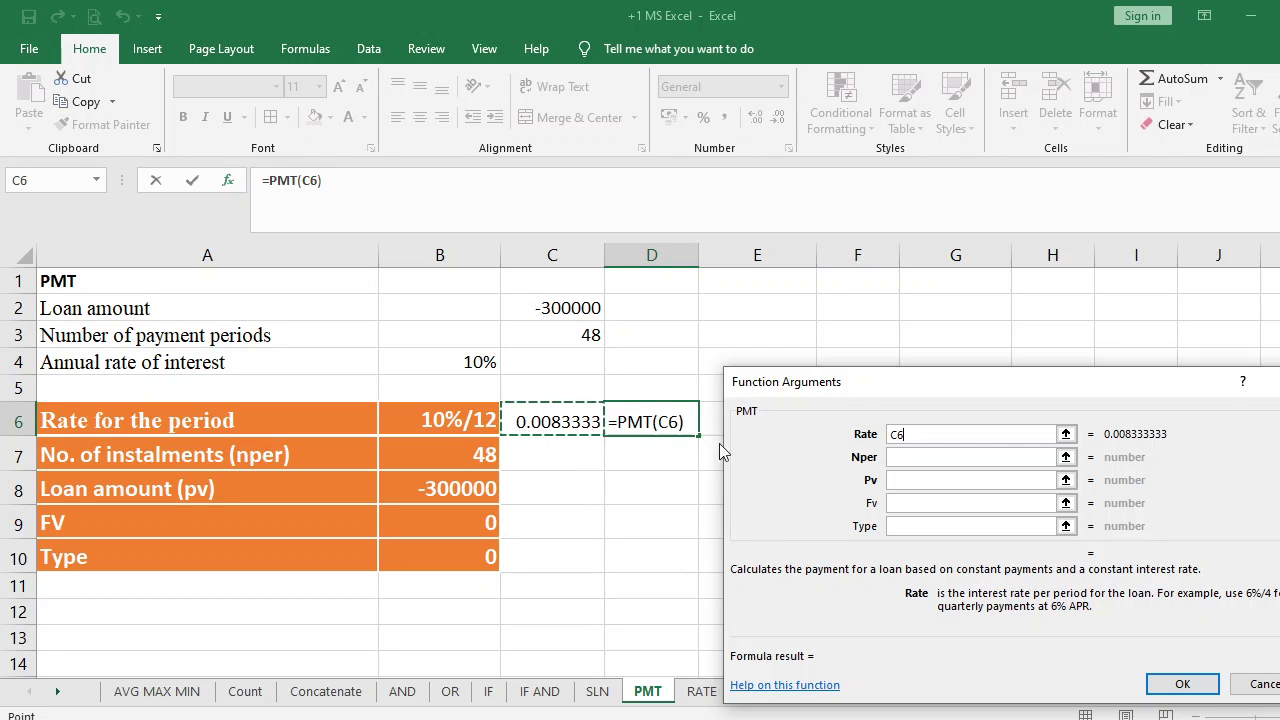
pyautogui.click(895, 459)
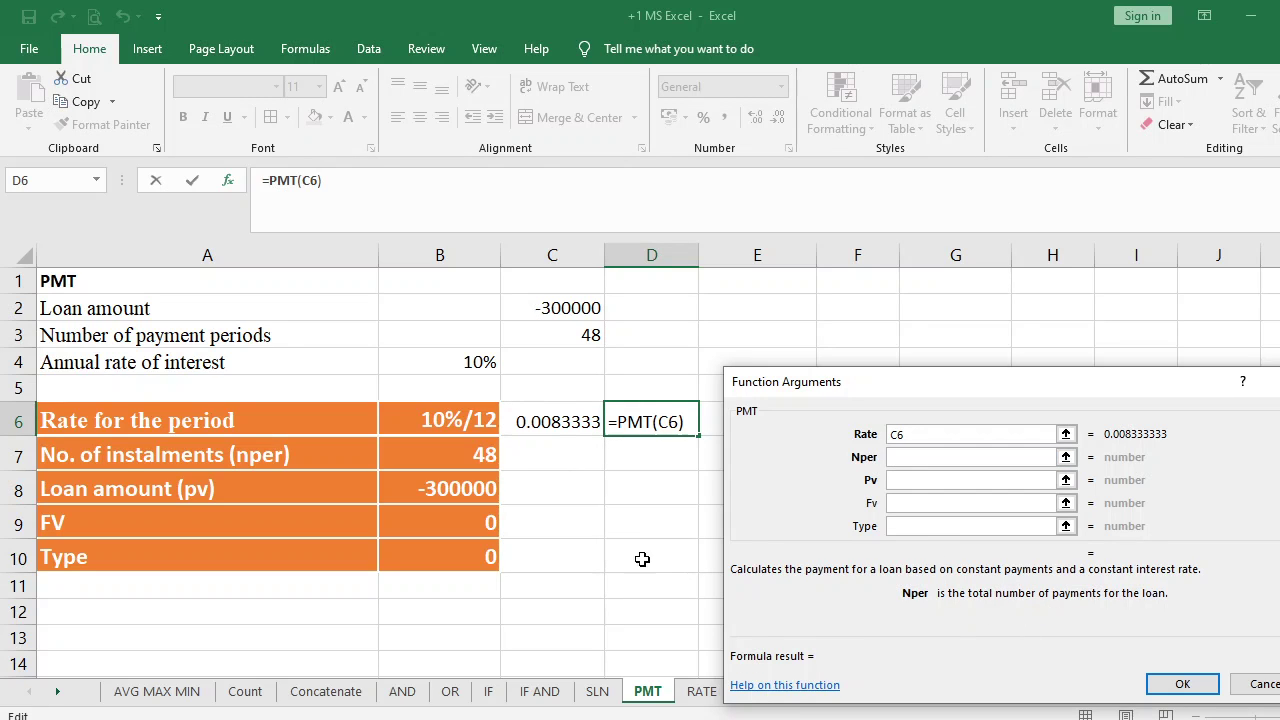
pyautogui.click(425, 459)
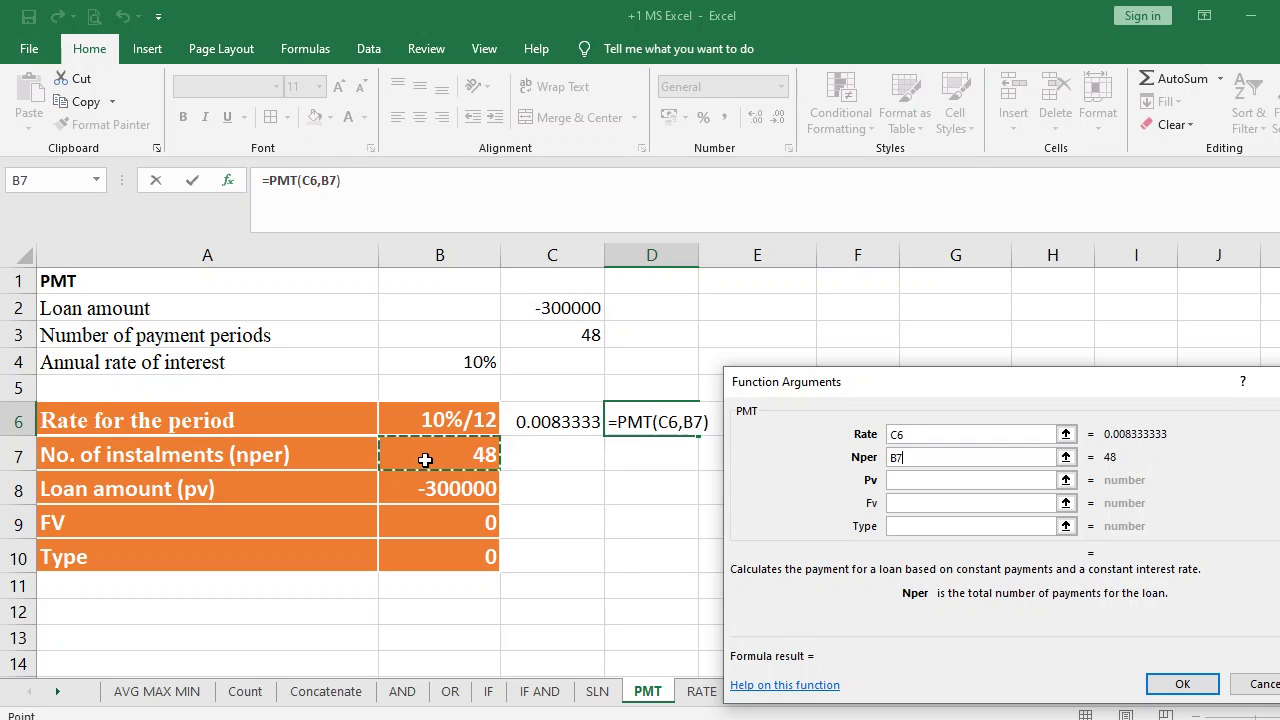
pyautogui.click(905, 479)
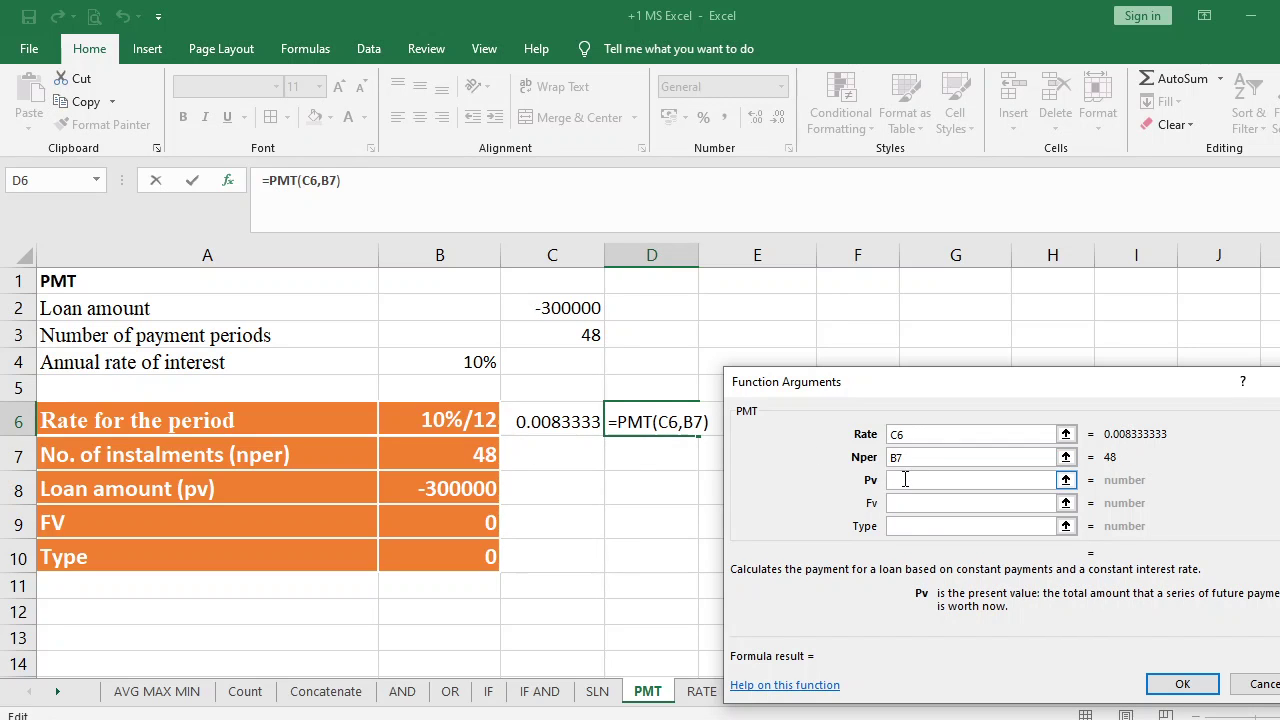
pyautogui.click(461, 509)
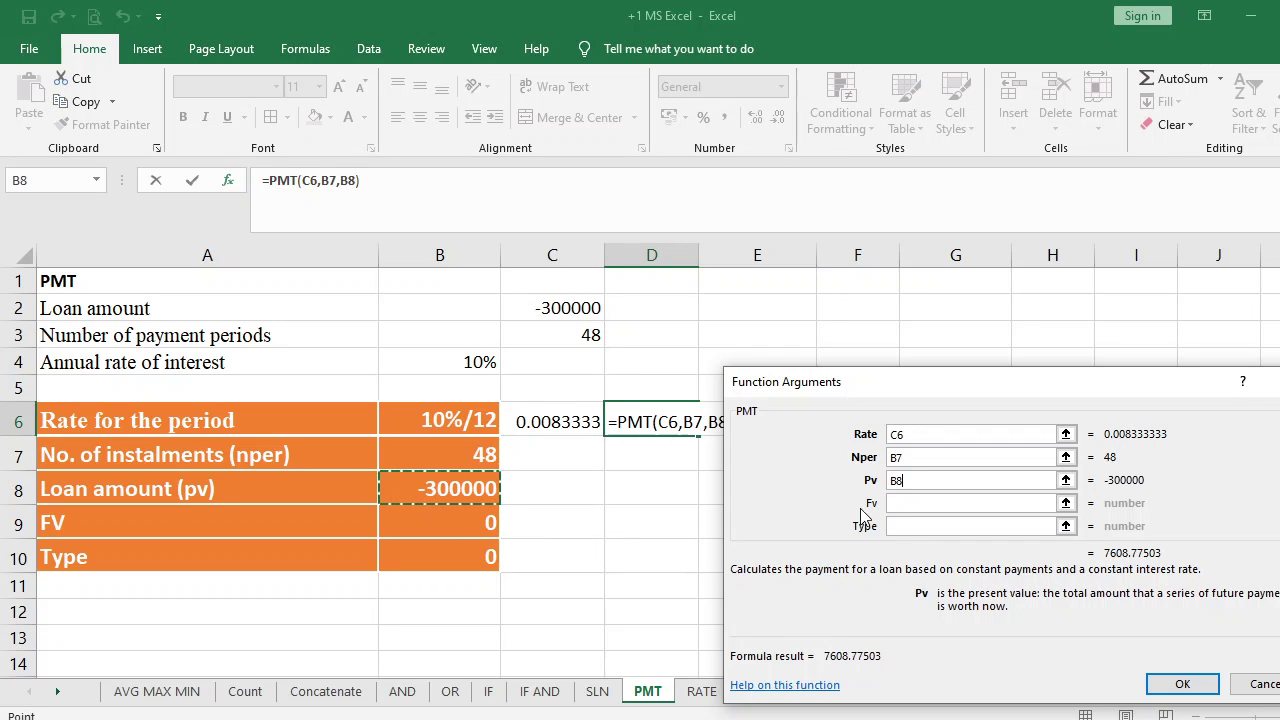
pyautogui.click(897, 505)
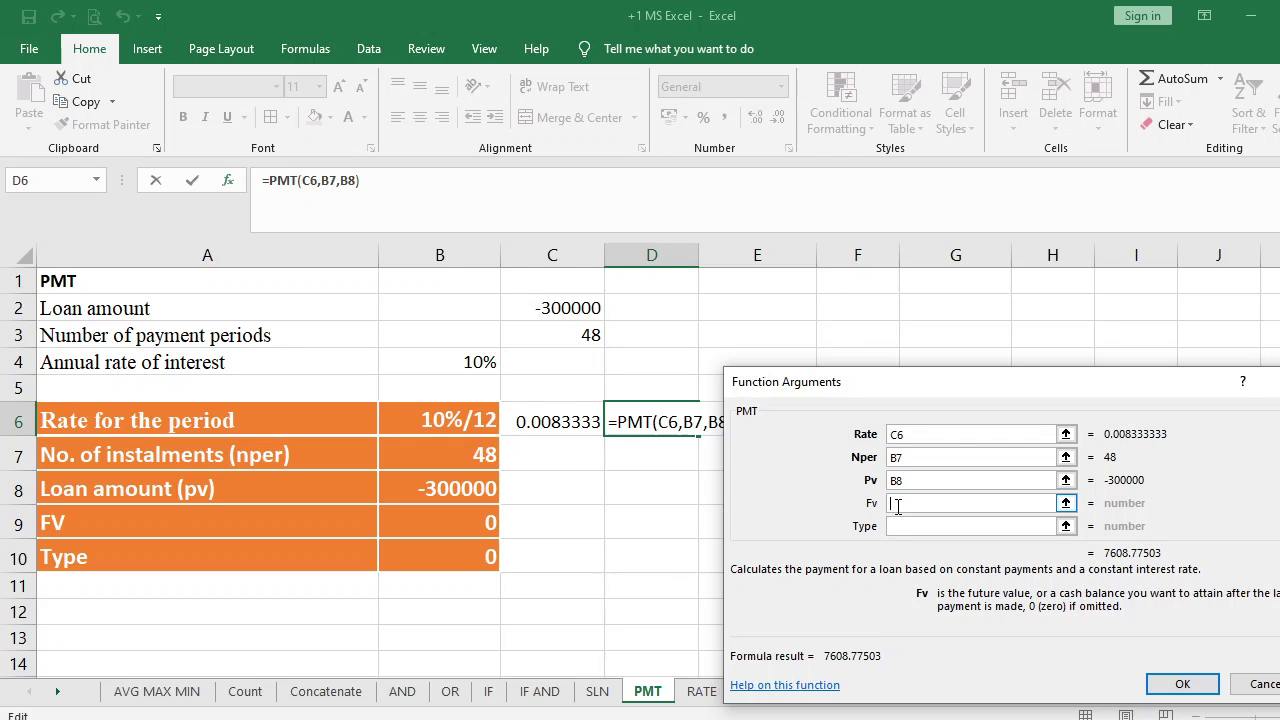
pyautogui.click(899, 527)
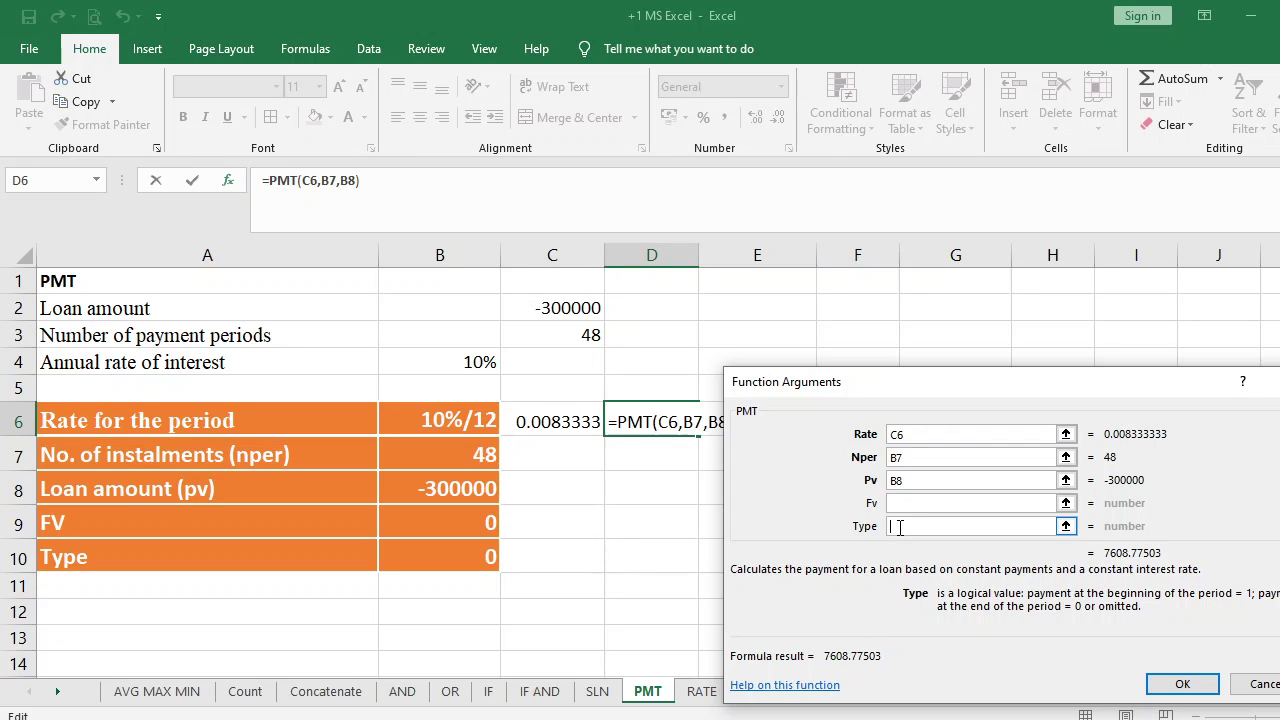
pyautogui.click(1180, 685)
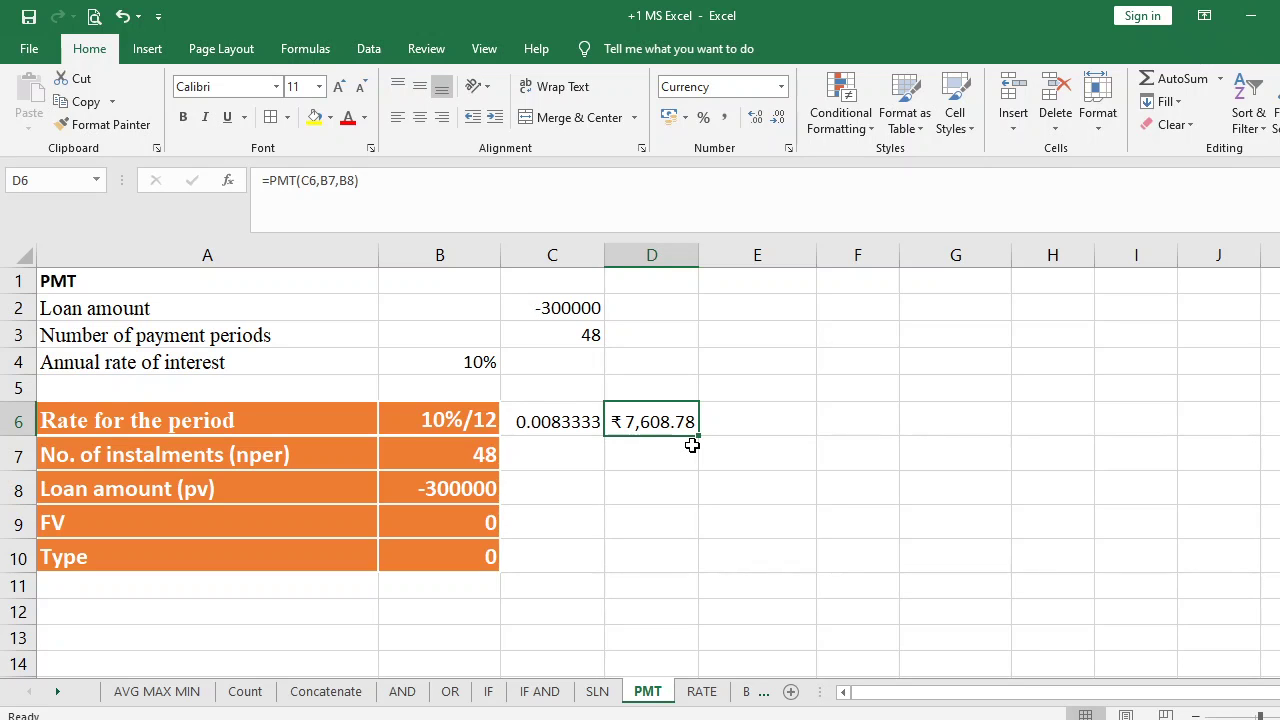
pyautogui.click(657, 505)
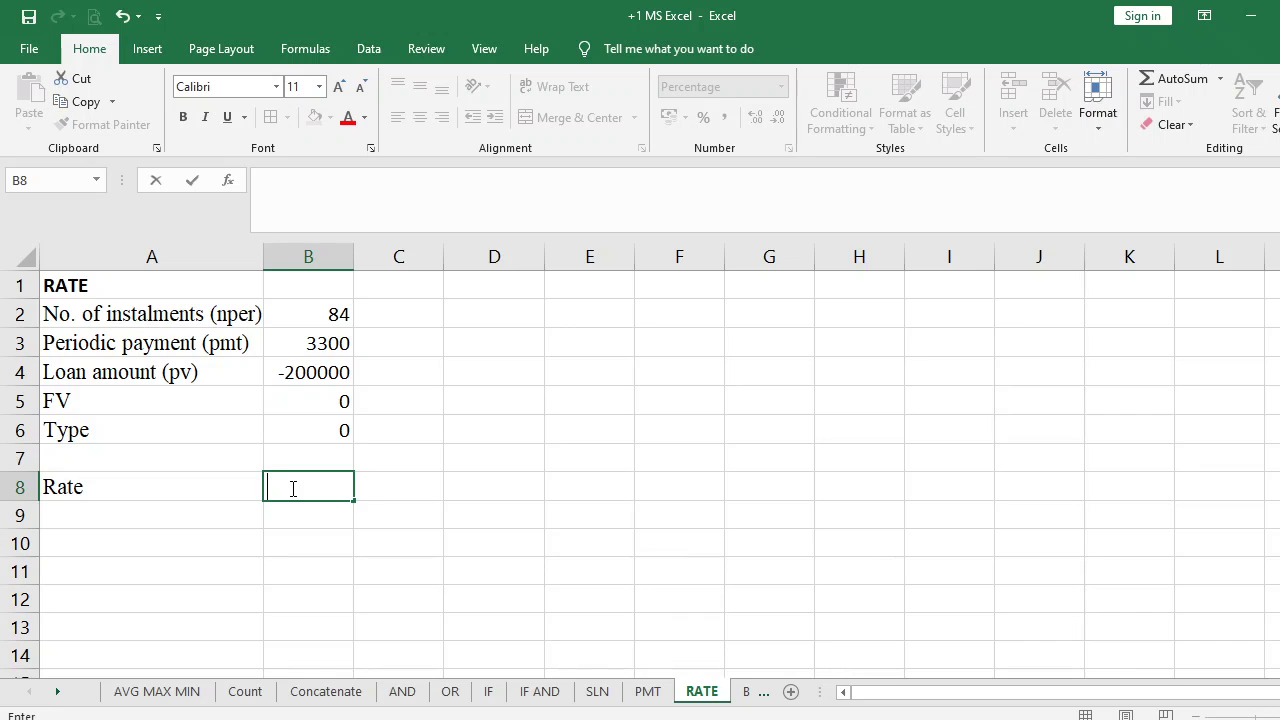
# Step: Start a formula in B8 of the RATE sheet with the Financial function RATE and bring up its arguments
pyautogui.click(226, 188)
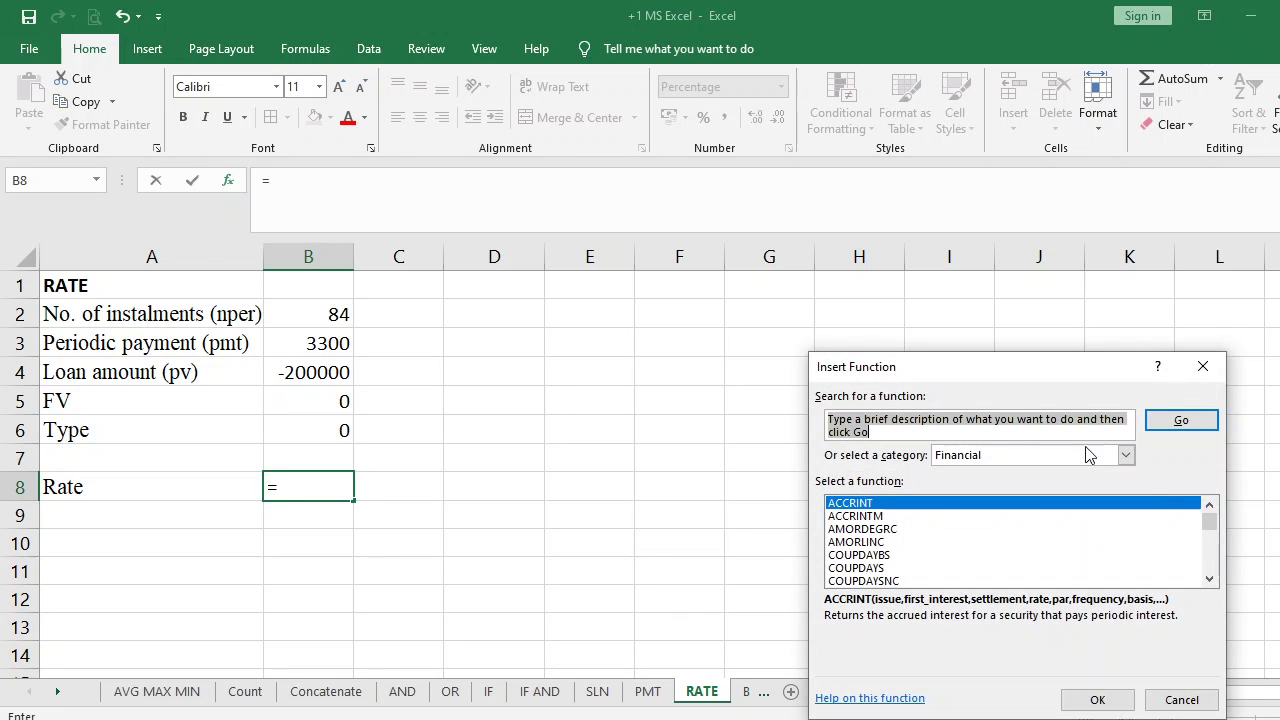
pyautogui.scroll(-4, 1211, 564)
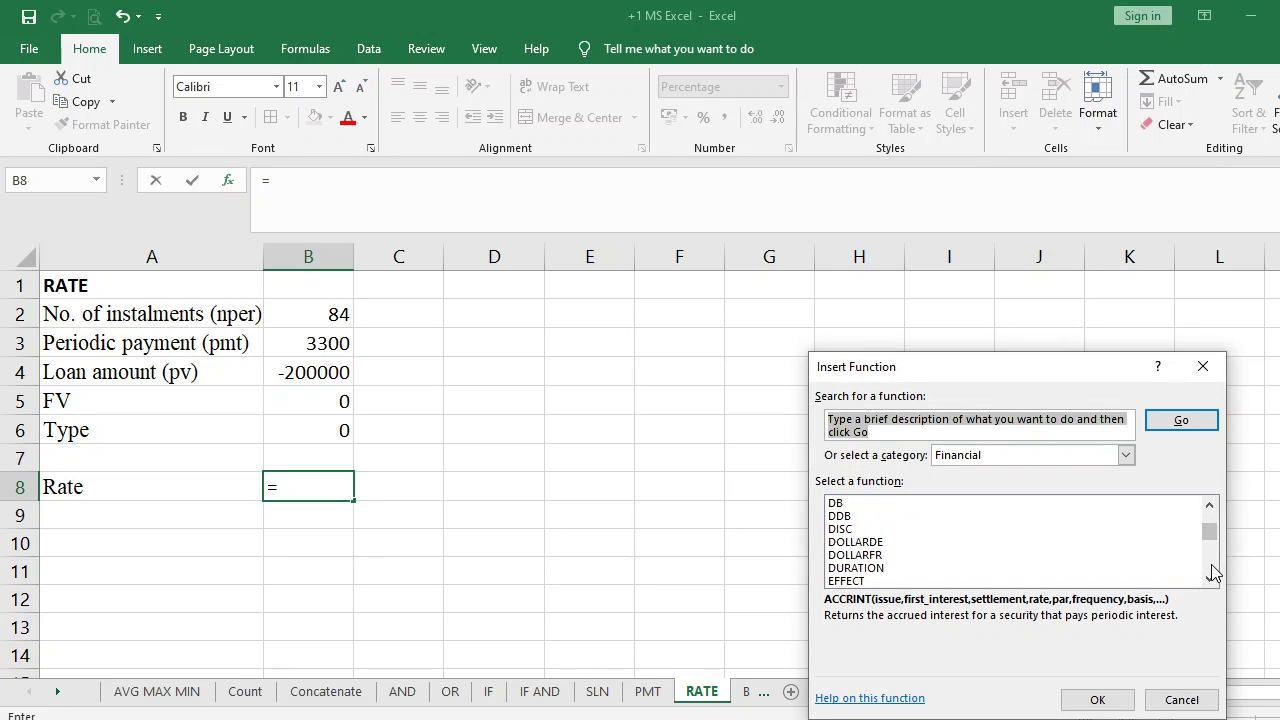
pyautogui.scroll(-4, 1211, 564)
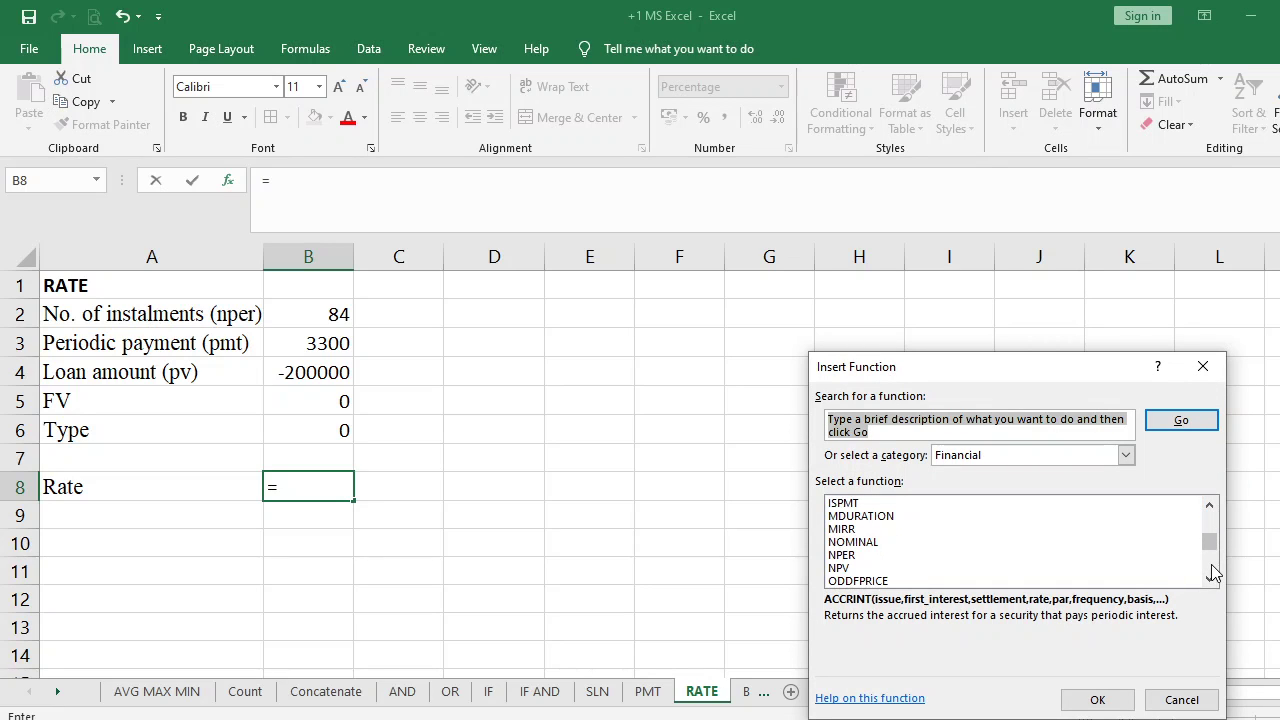
pyautogui.scroll(-4, 1211, 564)
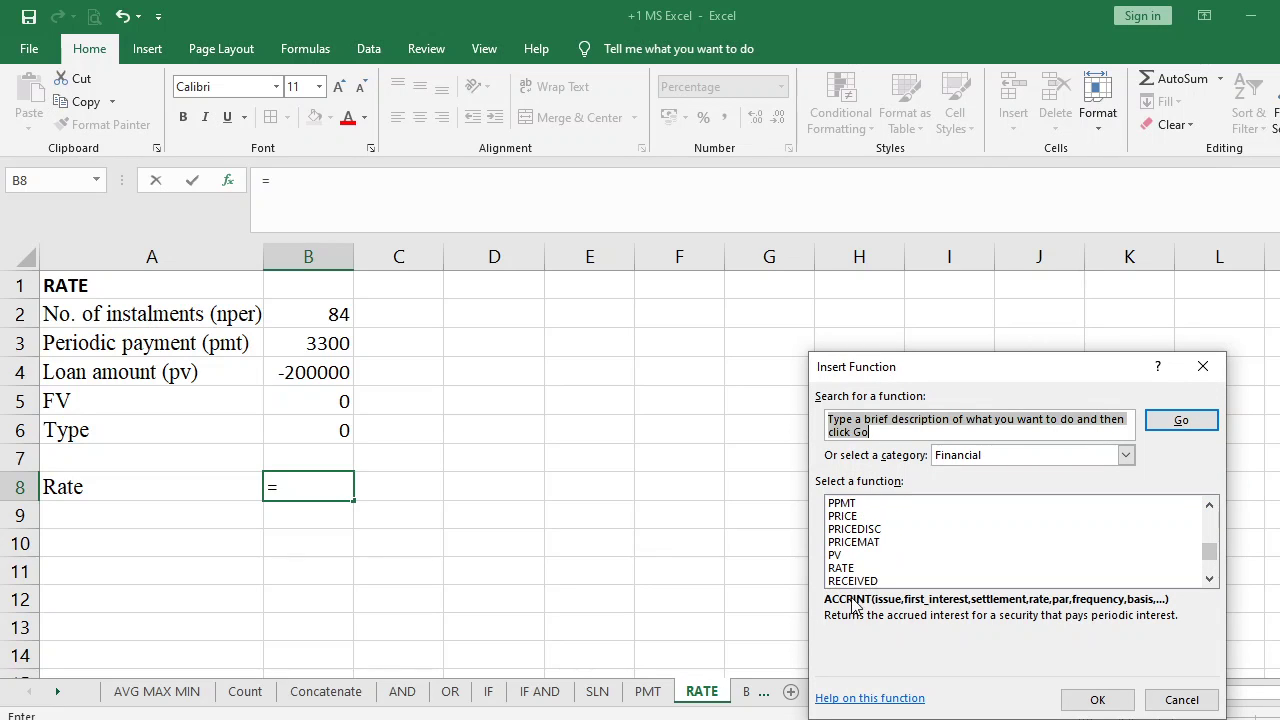
pyautogui.click(850, 568)
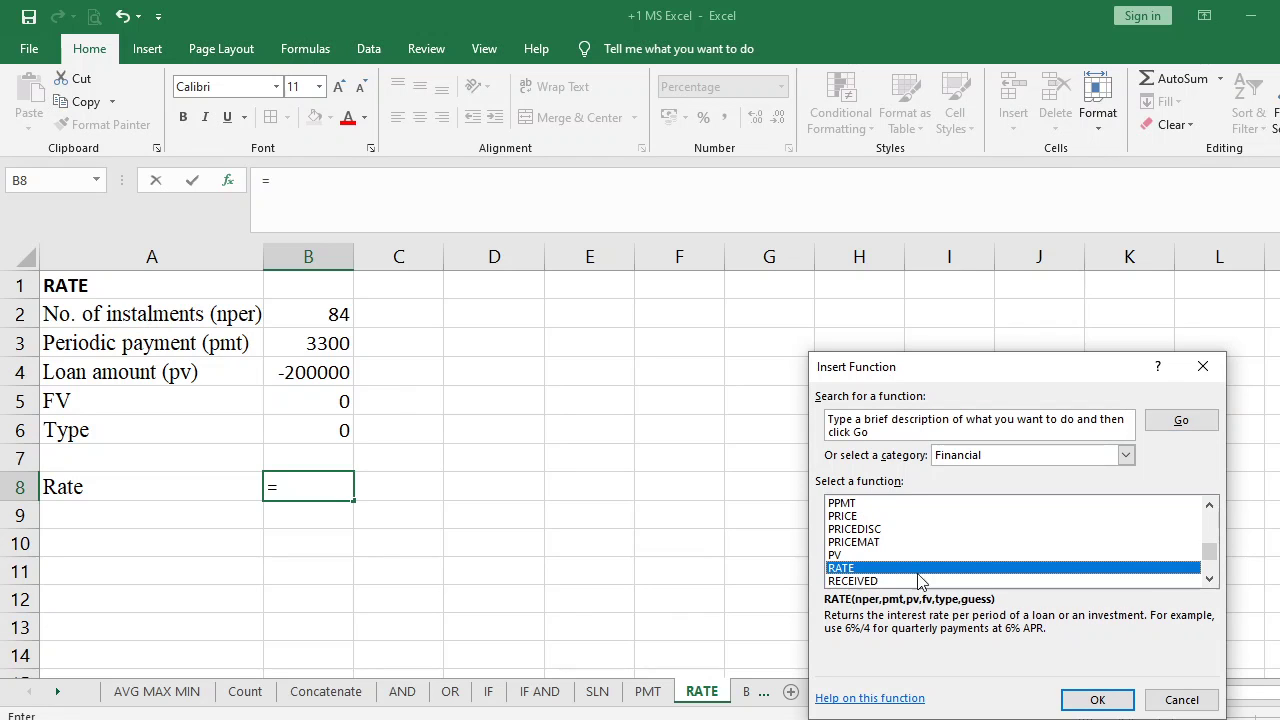
pyautogui.click(1084, 698)
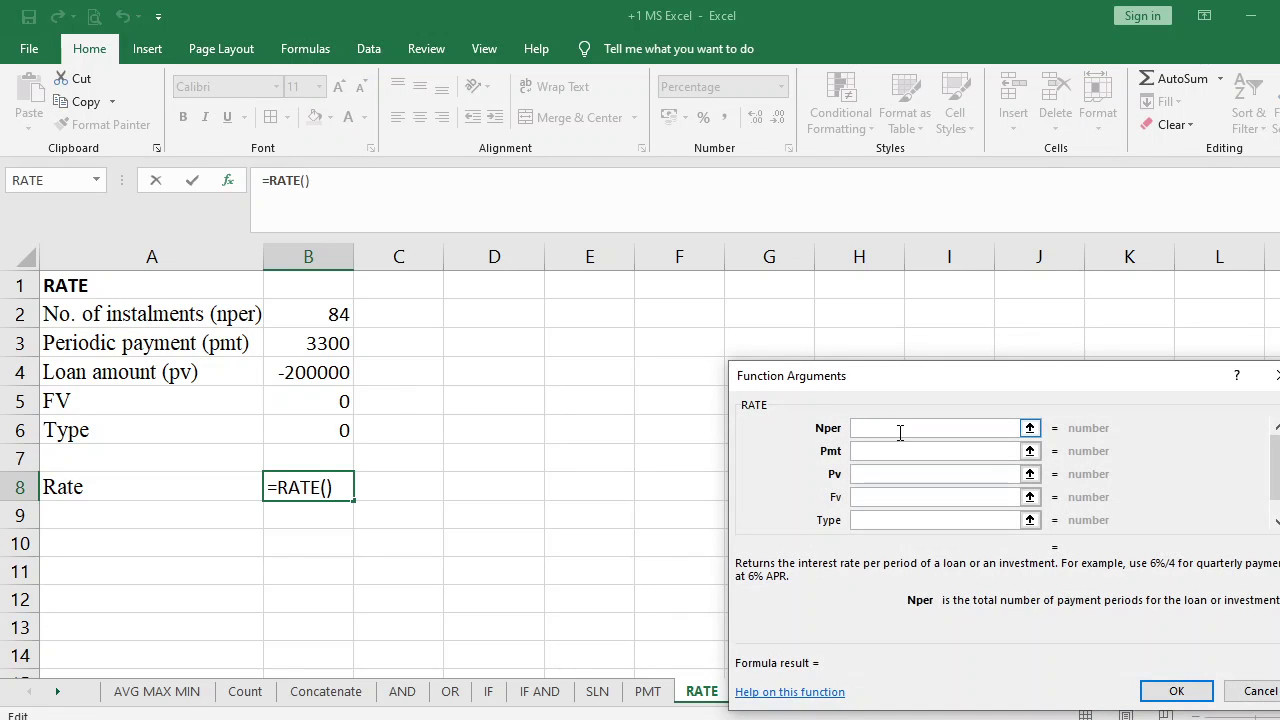
# Step: Set the RATE arguments to B2 for Nper, B3 for Pmt, B4 for Pv, B5 for Fv and B6 for Type, and complete the formula
pyautogui.click(312, 316)
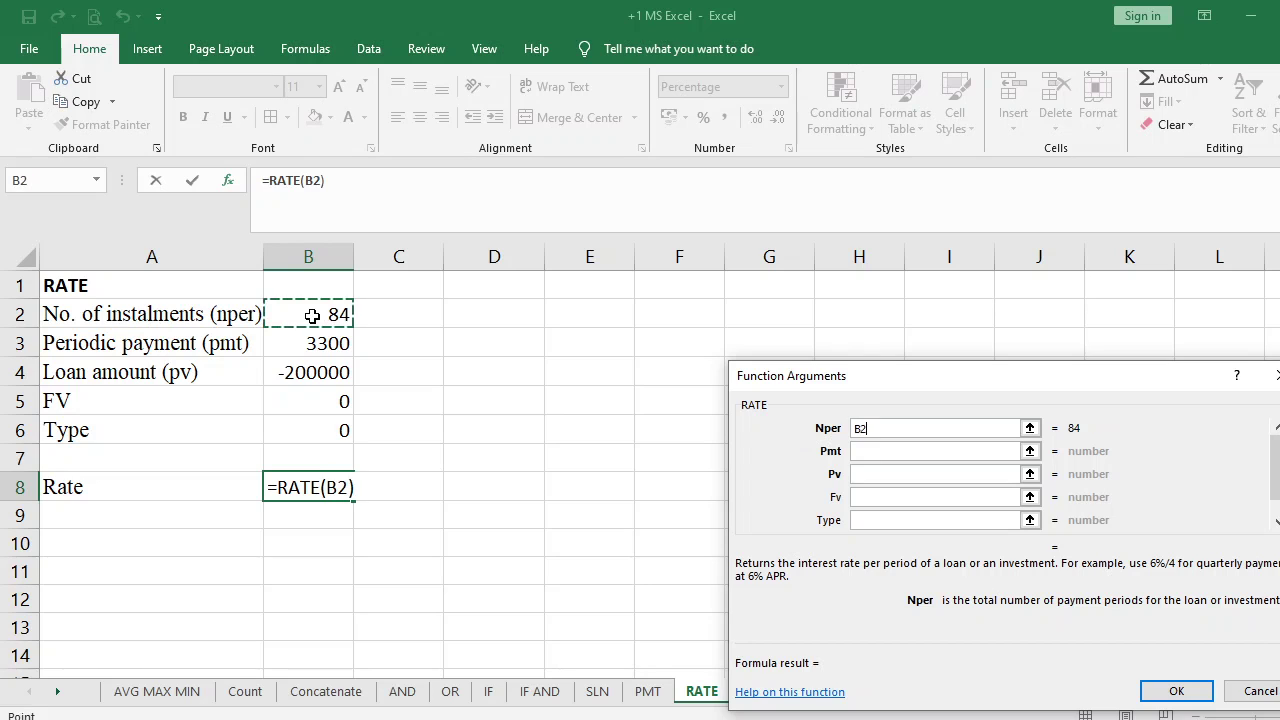
pyautogui.click(893, 449)
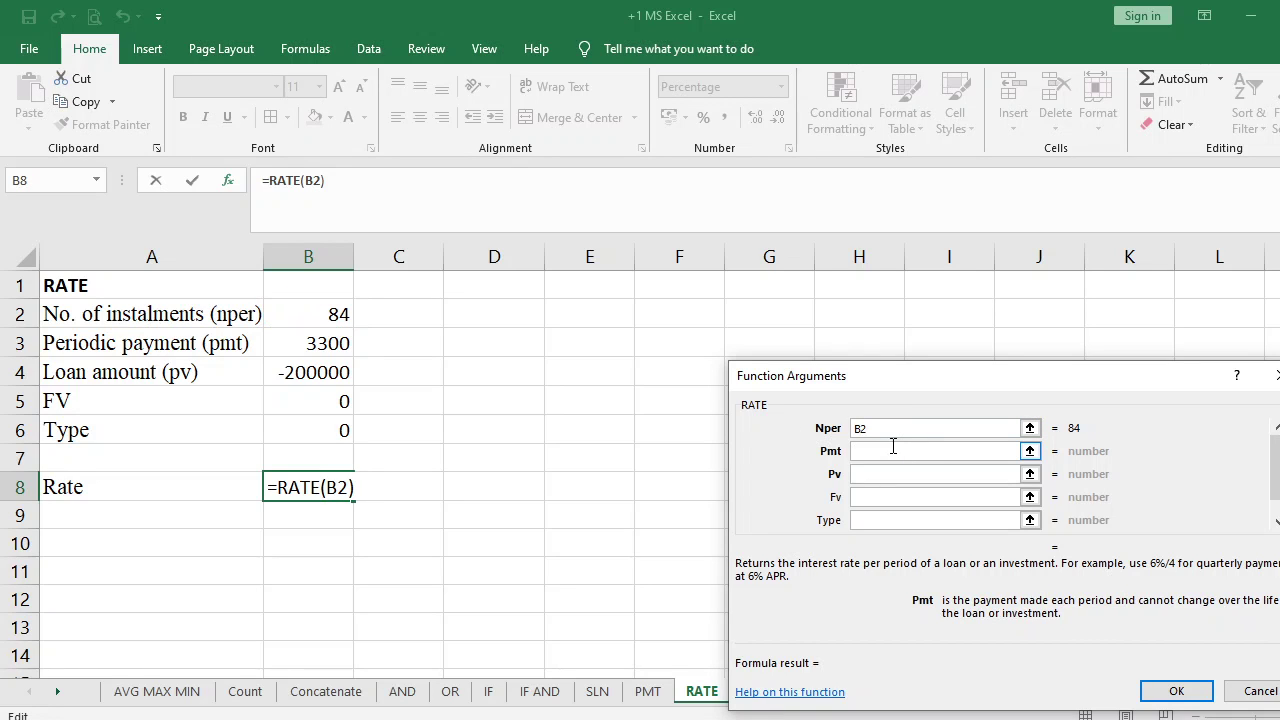
pyautogui.click(297, 346)
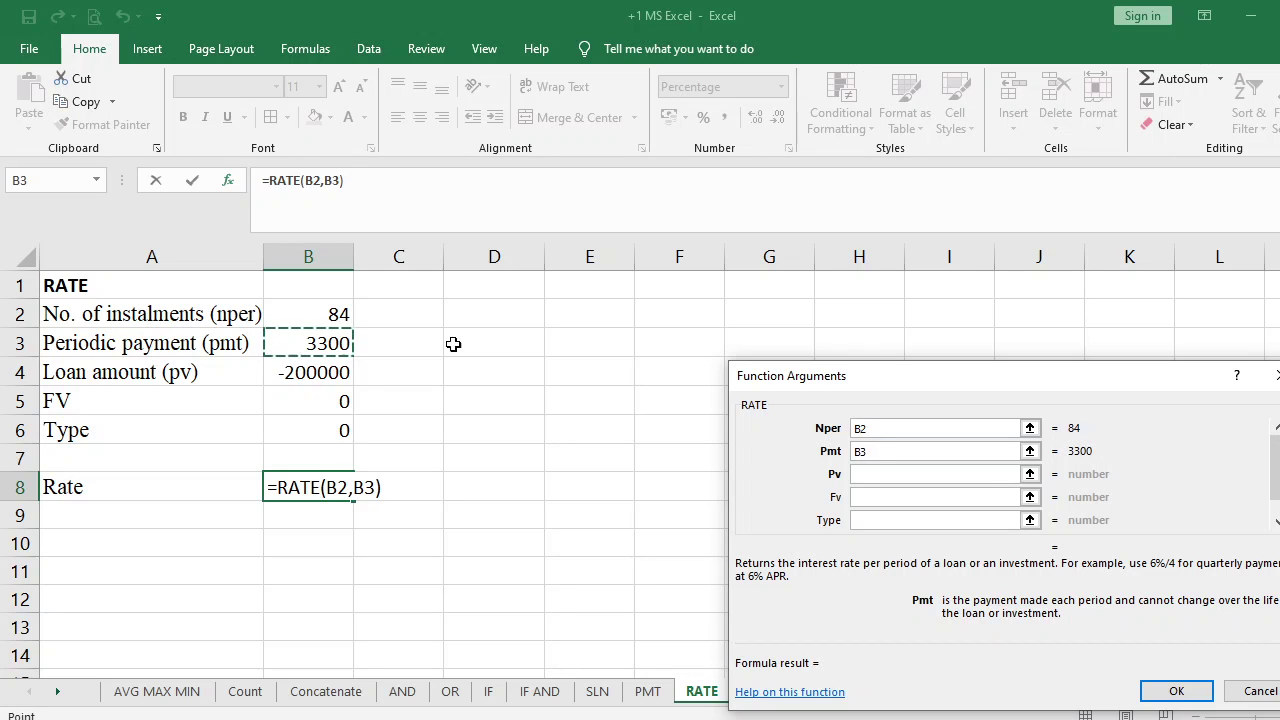
pyautogui.click(879, 471)
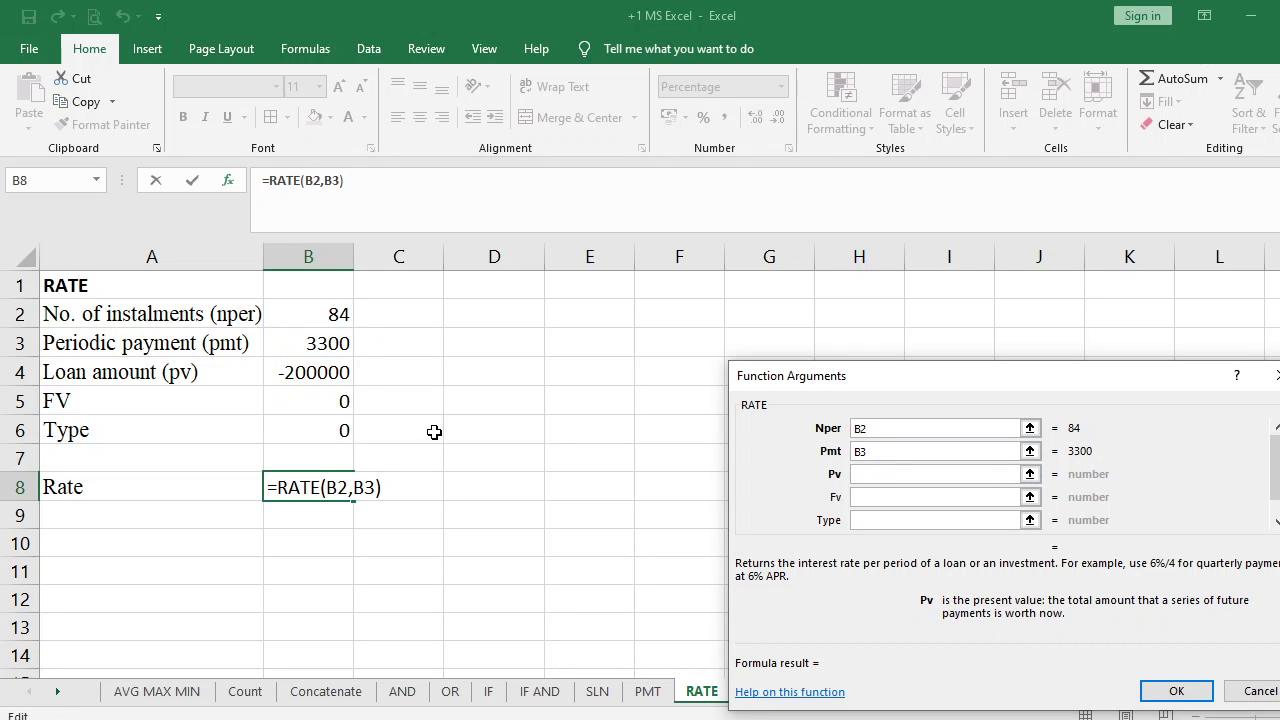
pyautogui.click(312, 372)
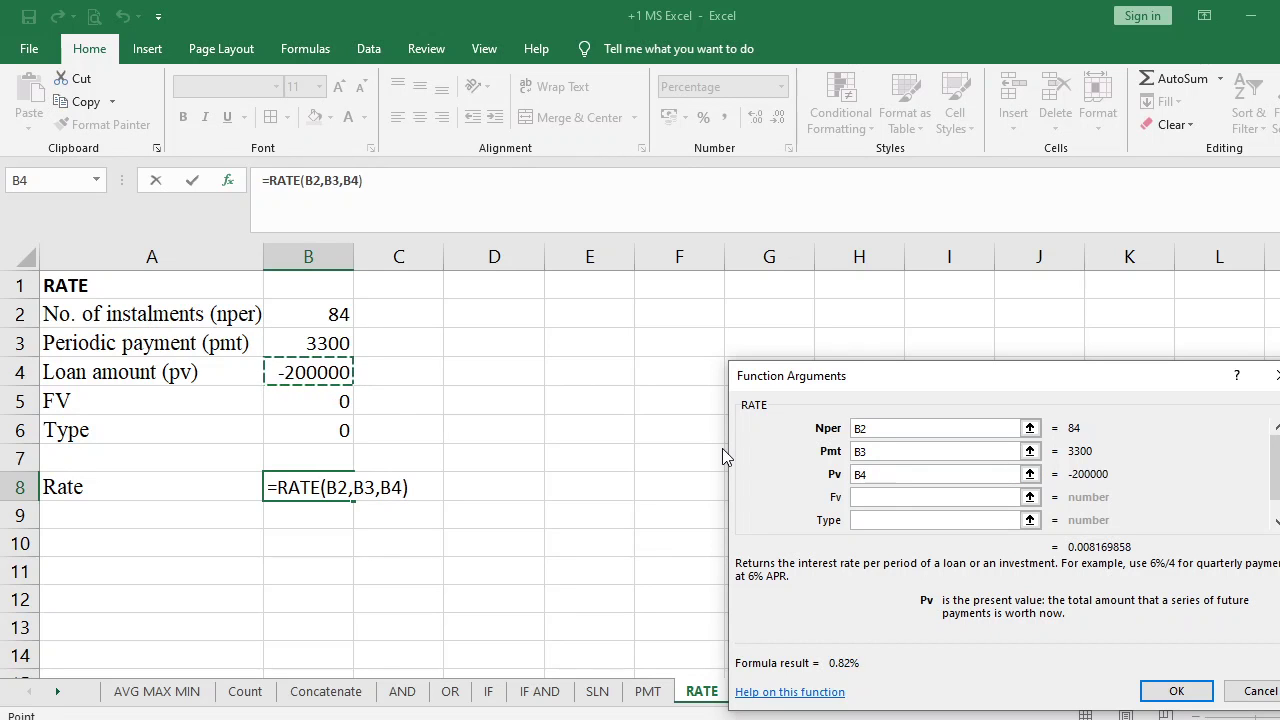
pyautogui.click(887, 496)
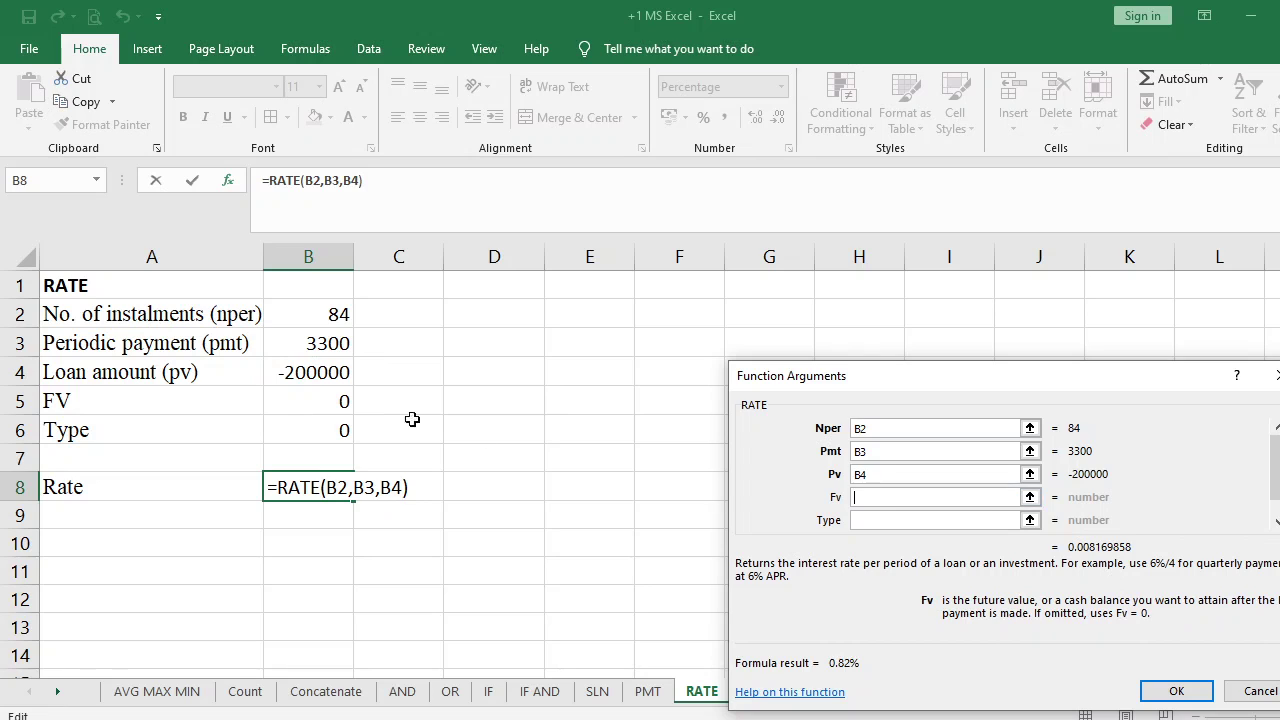
pyautogui.click(325, 395)
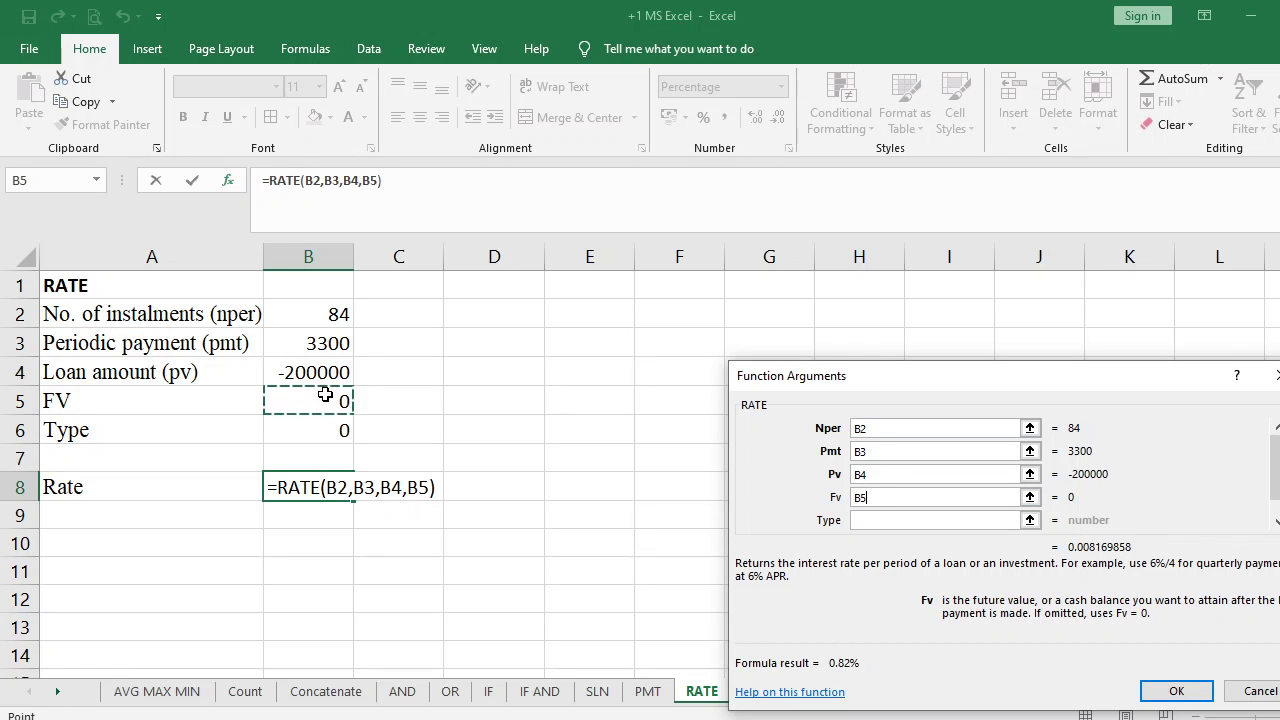
pyautogui.click(880, 518)
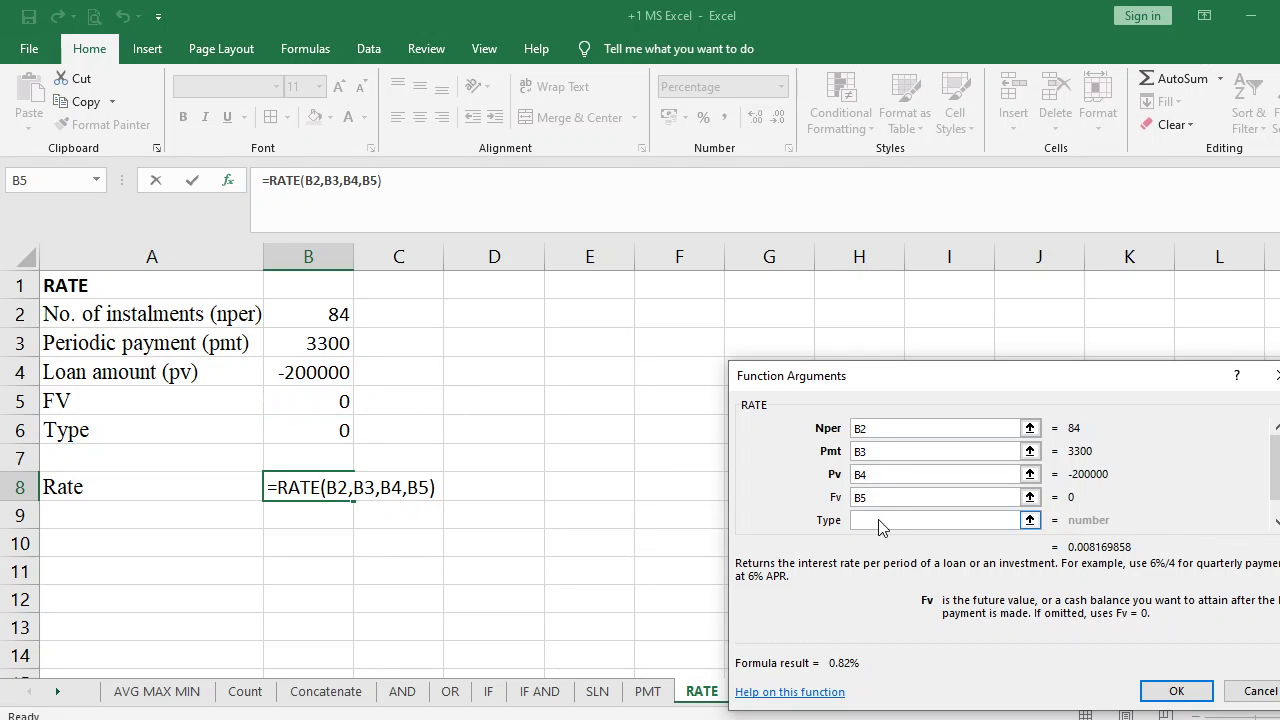
pyautogui.click(330, 427)
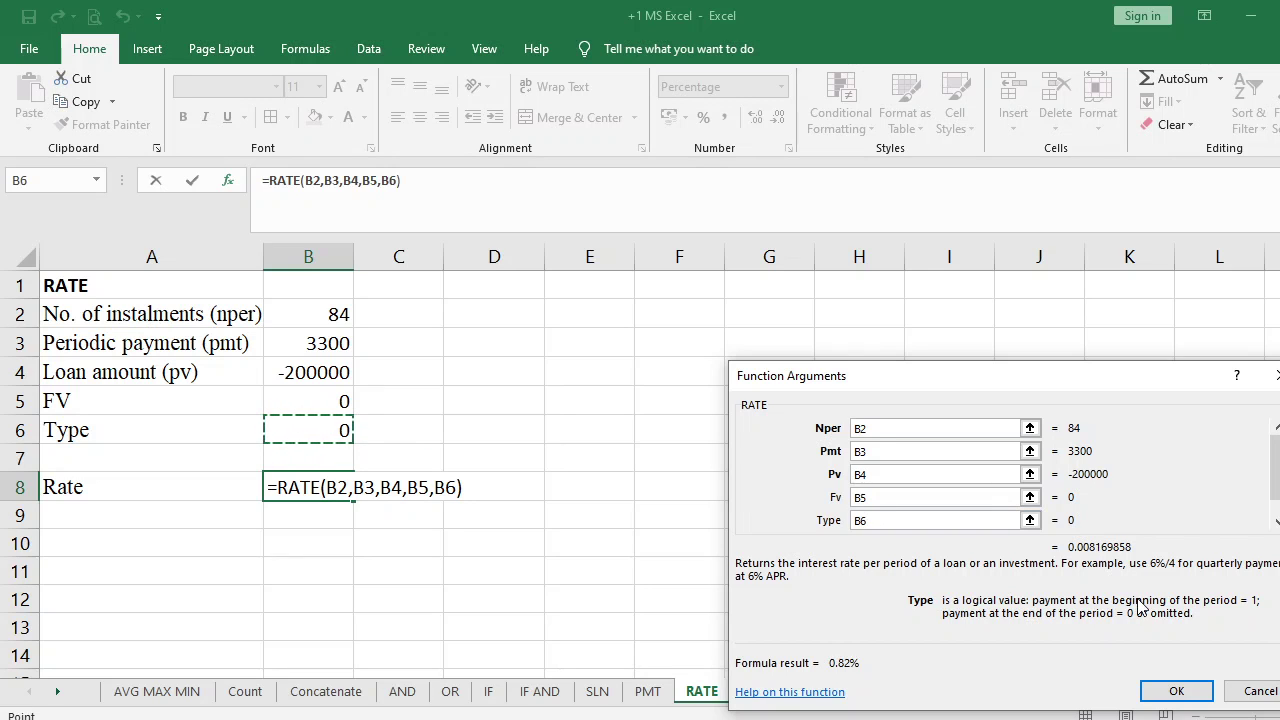
pyautogui.click(1172, 684)
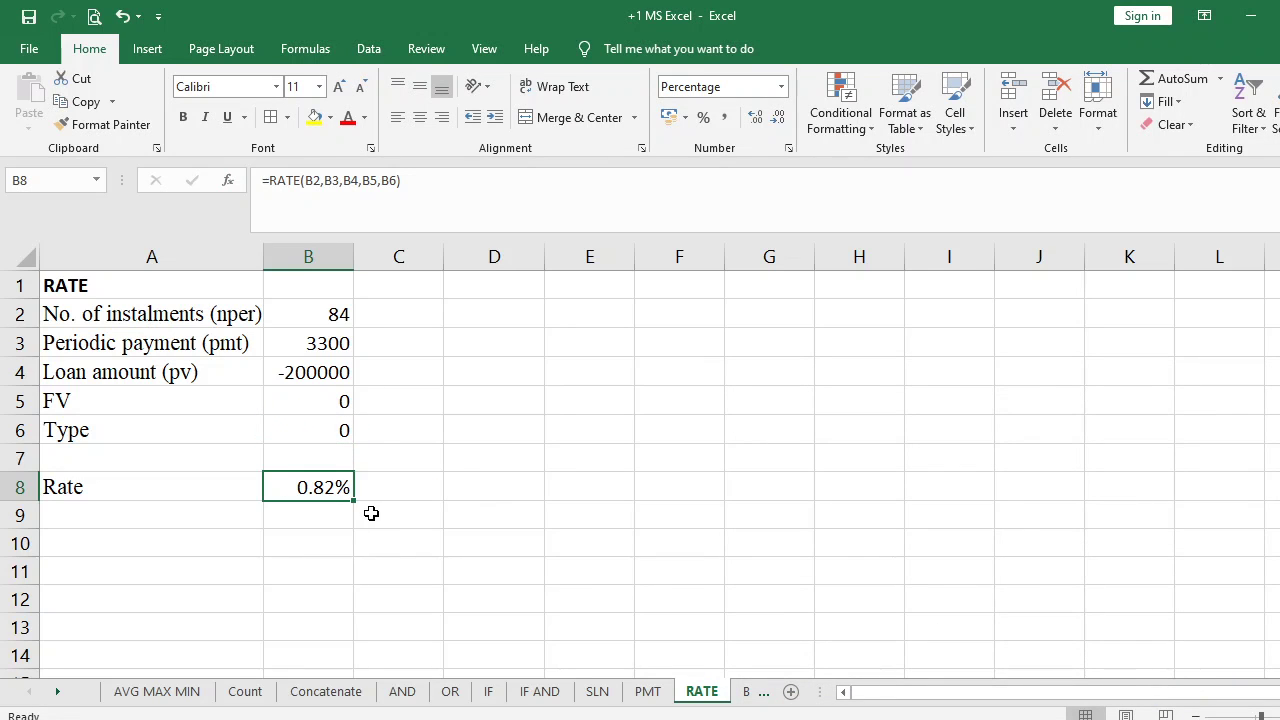
# Step: Format the rate in B8 with five decimal places and widen column B to fit it
pyautogui.click(758, 122)
pyautogui.click(758, 122)
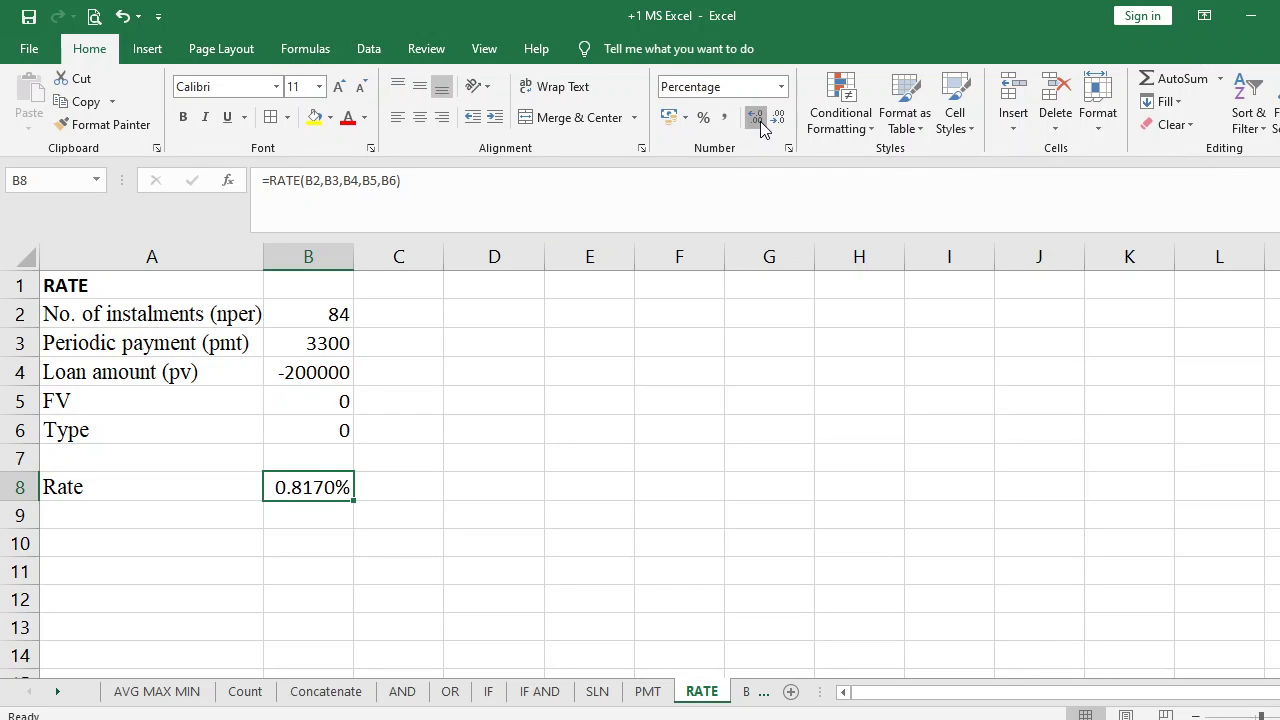
pyautogui.click(758, 122)
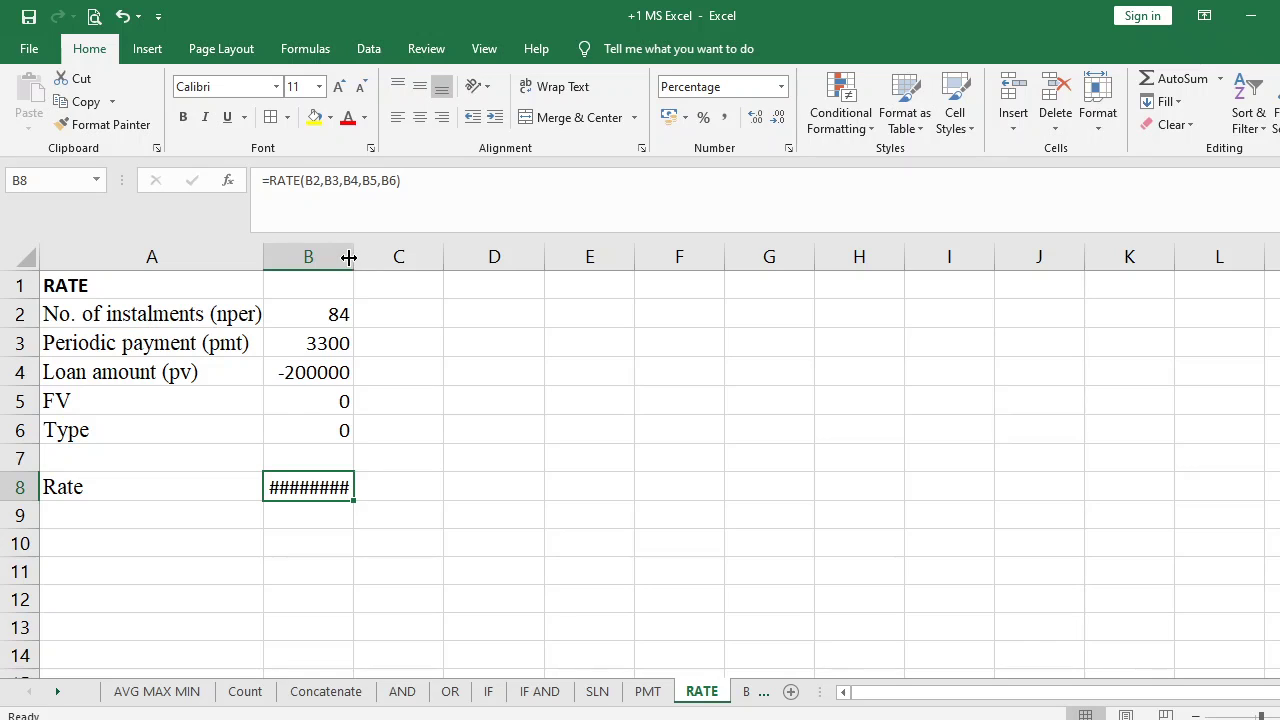
pyautogui.moveTo(352, 257); pyautogui.dragTo(375, 257)
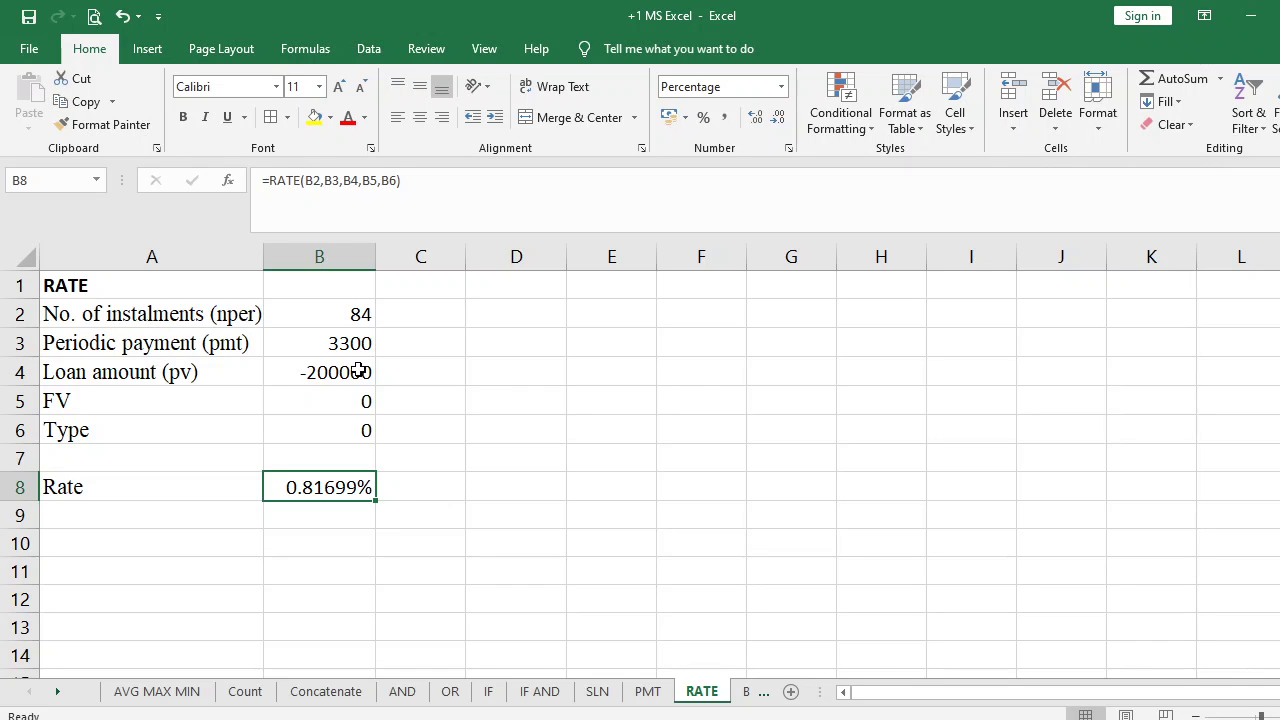
# Step: Enter the formula =B8*12 in C8 to convert the periodic rate to an annual rate
pyautogui.click(412, 496)
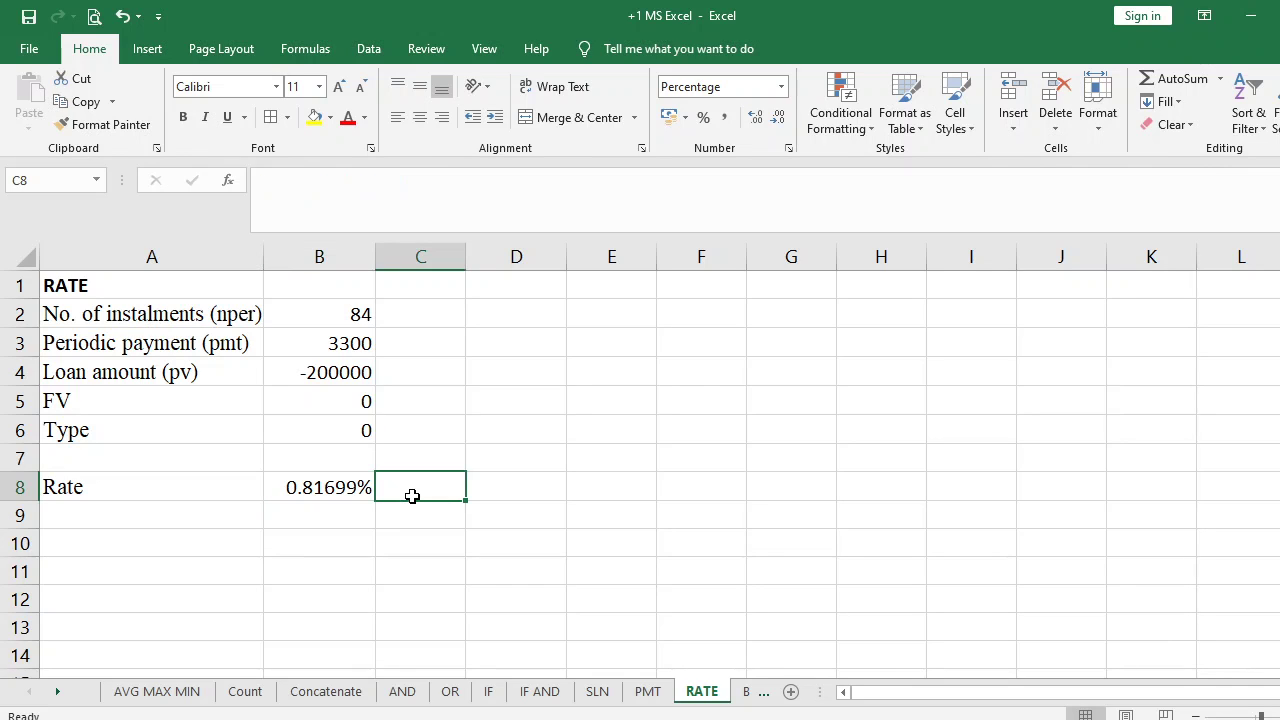
pyautogui.write('=')
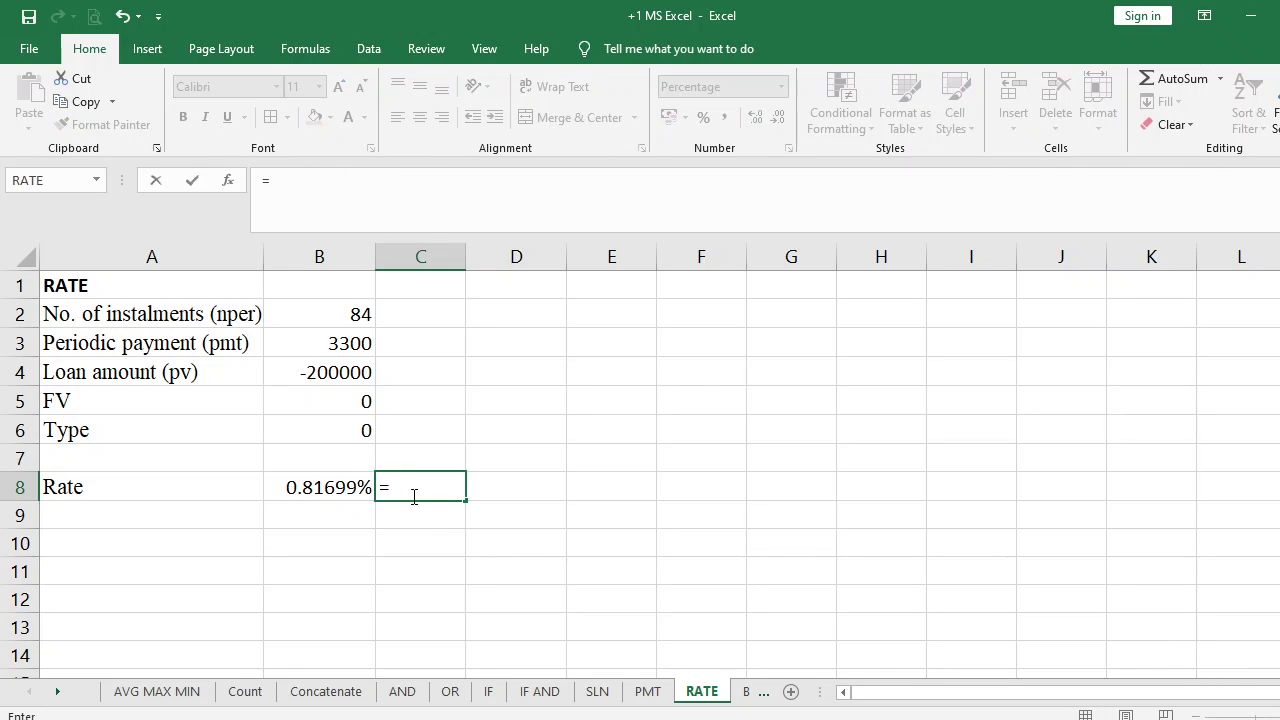
pyautogui.click(340, 488)
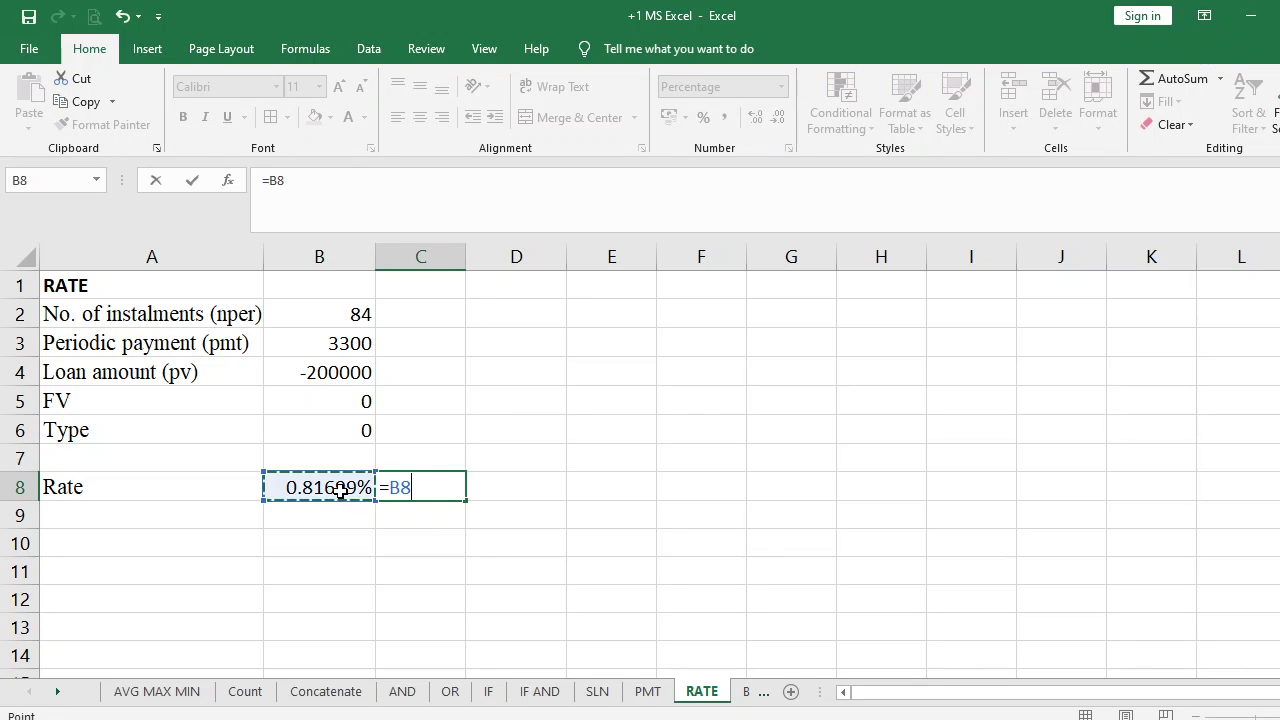
pyautogui.write('*12')
pyautogui.press('Return')
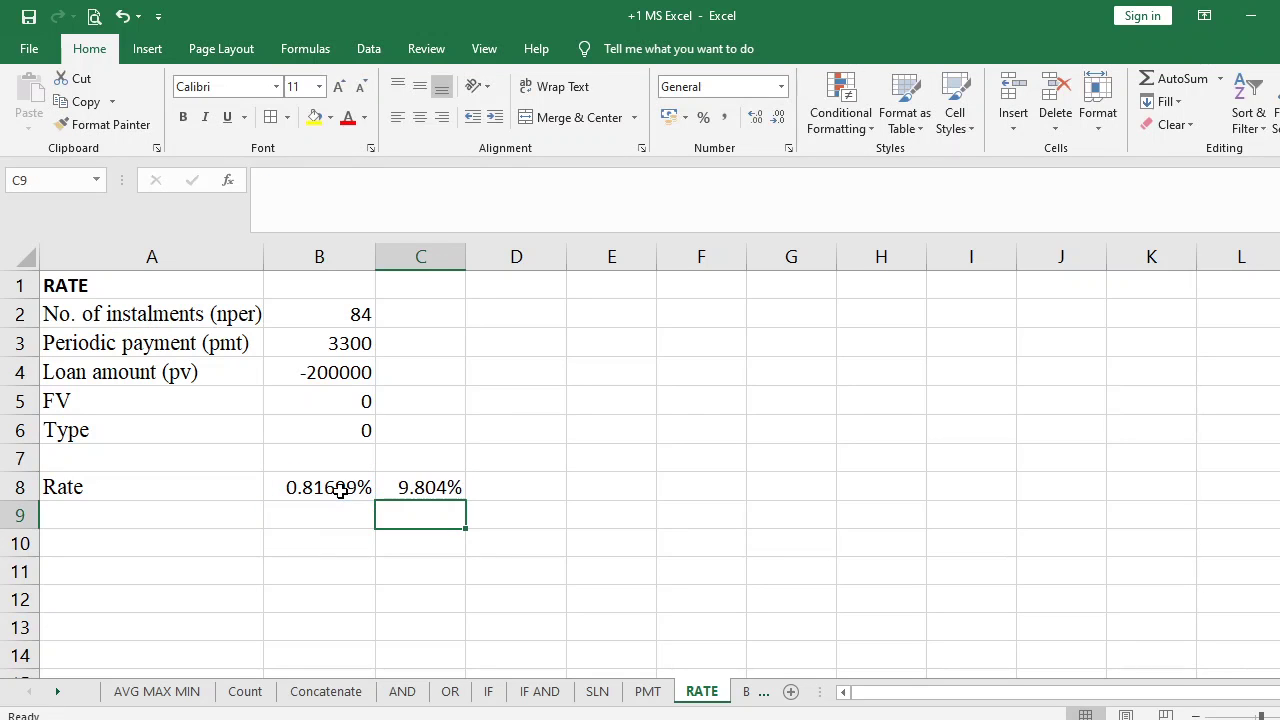
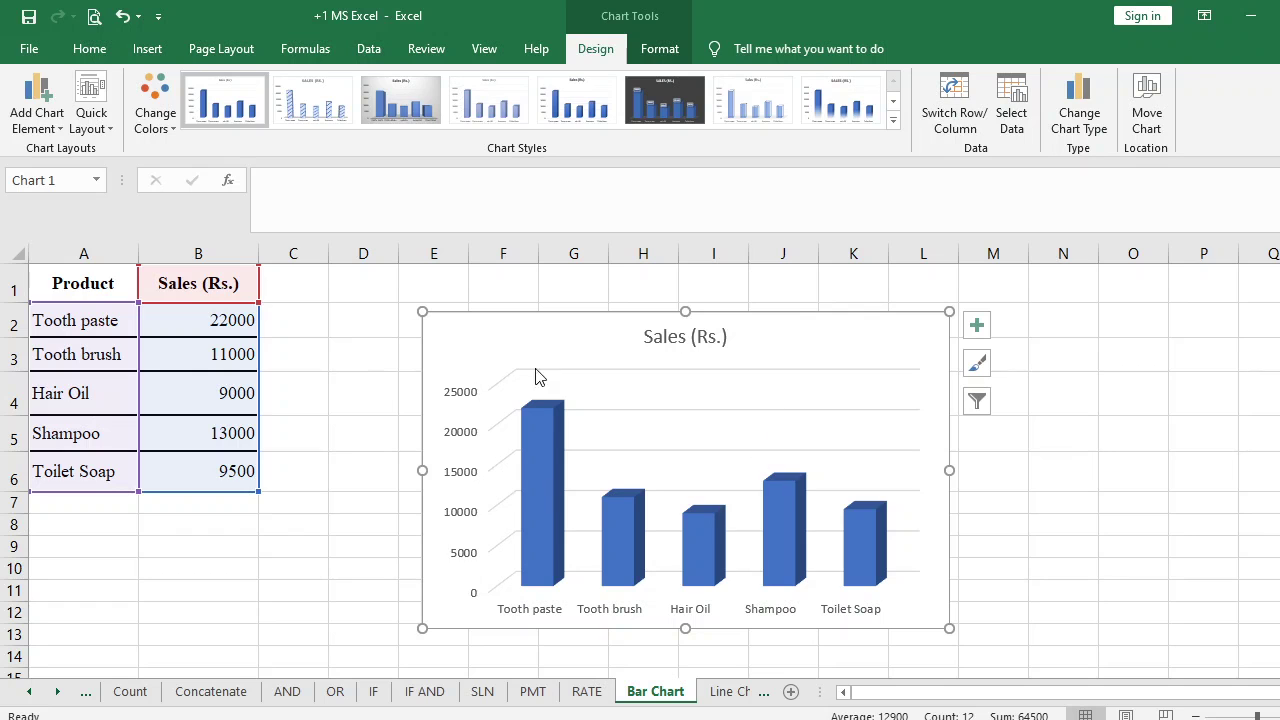
pyautogui.click(1046, 461)
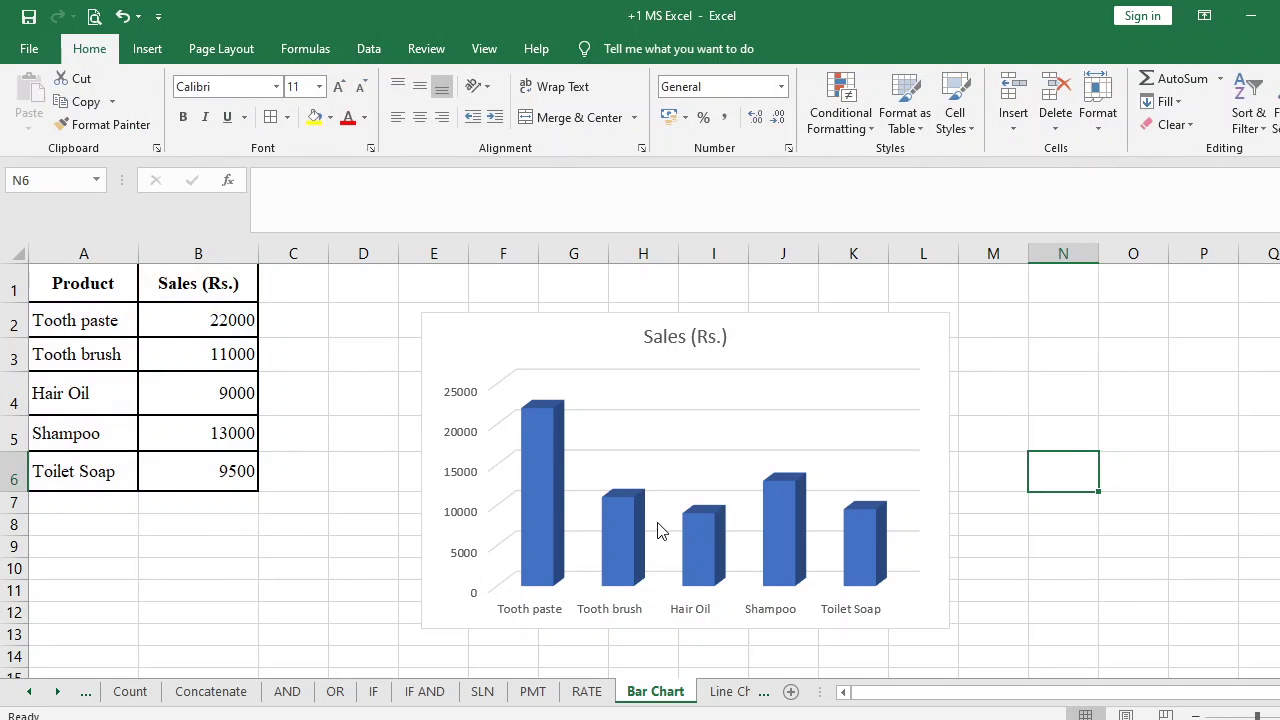
pyautogui.click(782, 508)
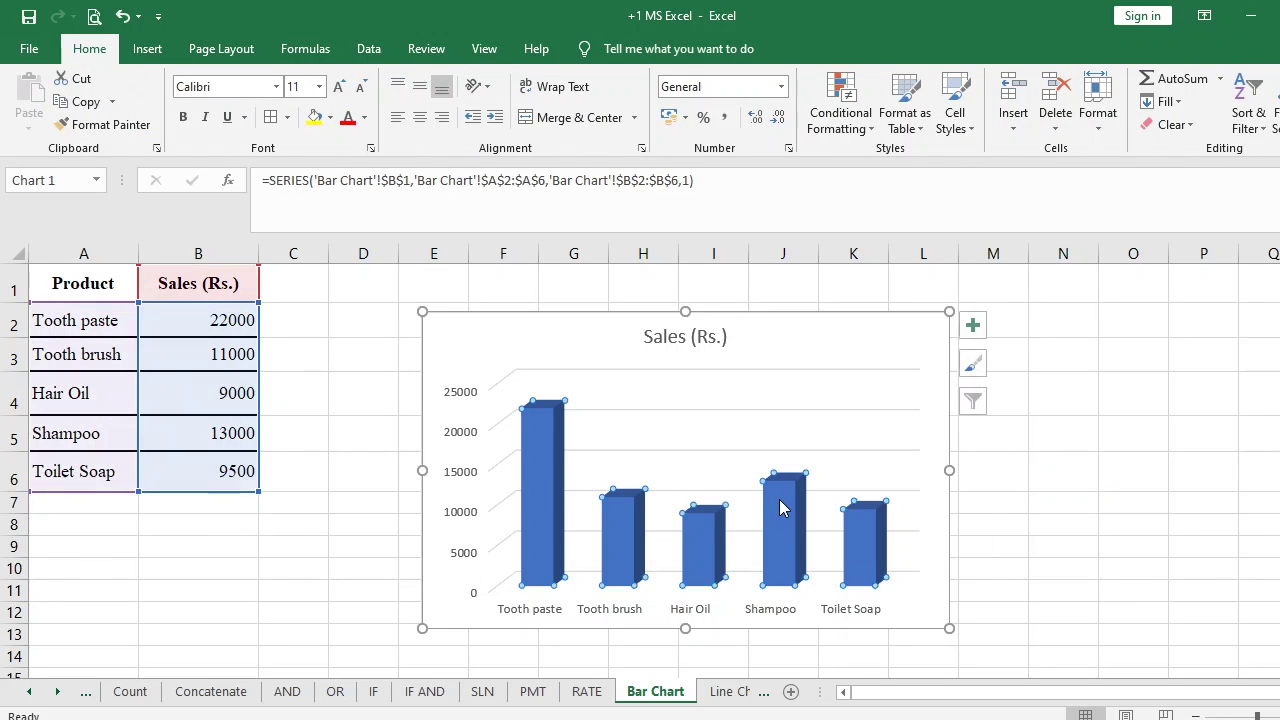
pyautogui.rightClick(698, 456)
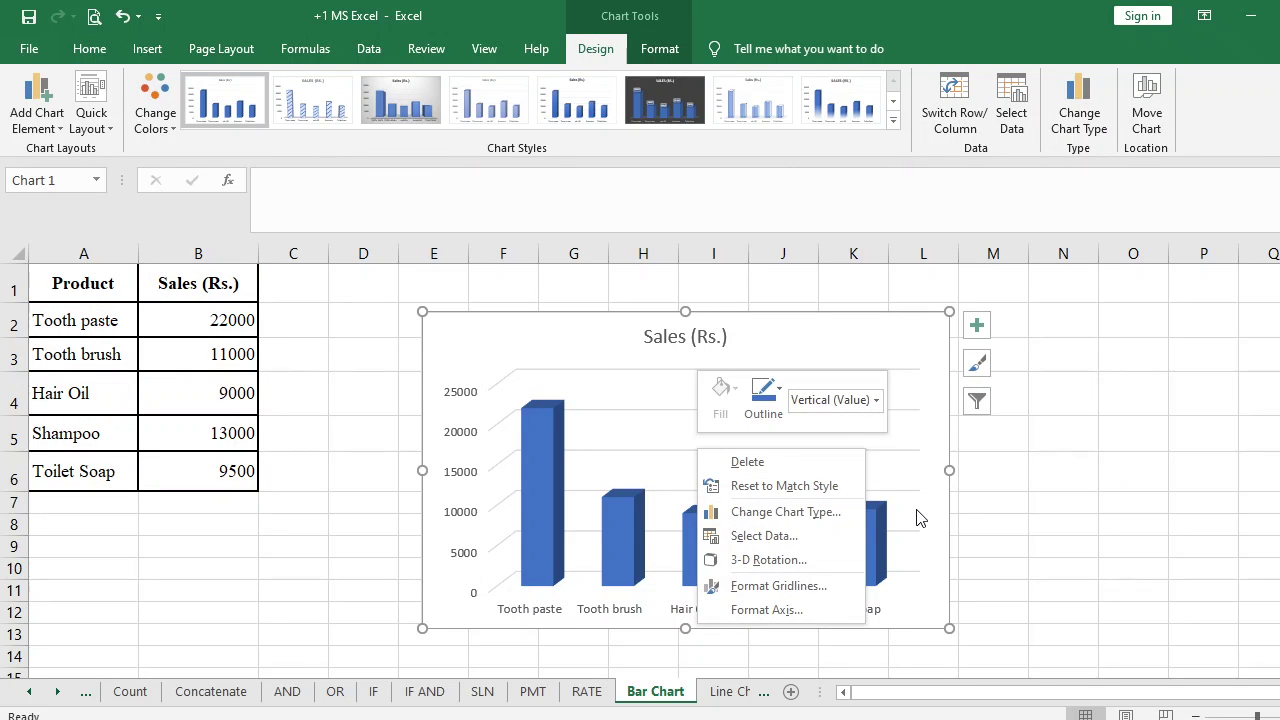
pyautogui.press('Escape')
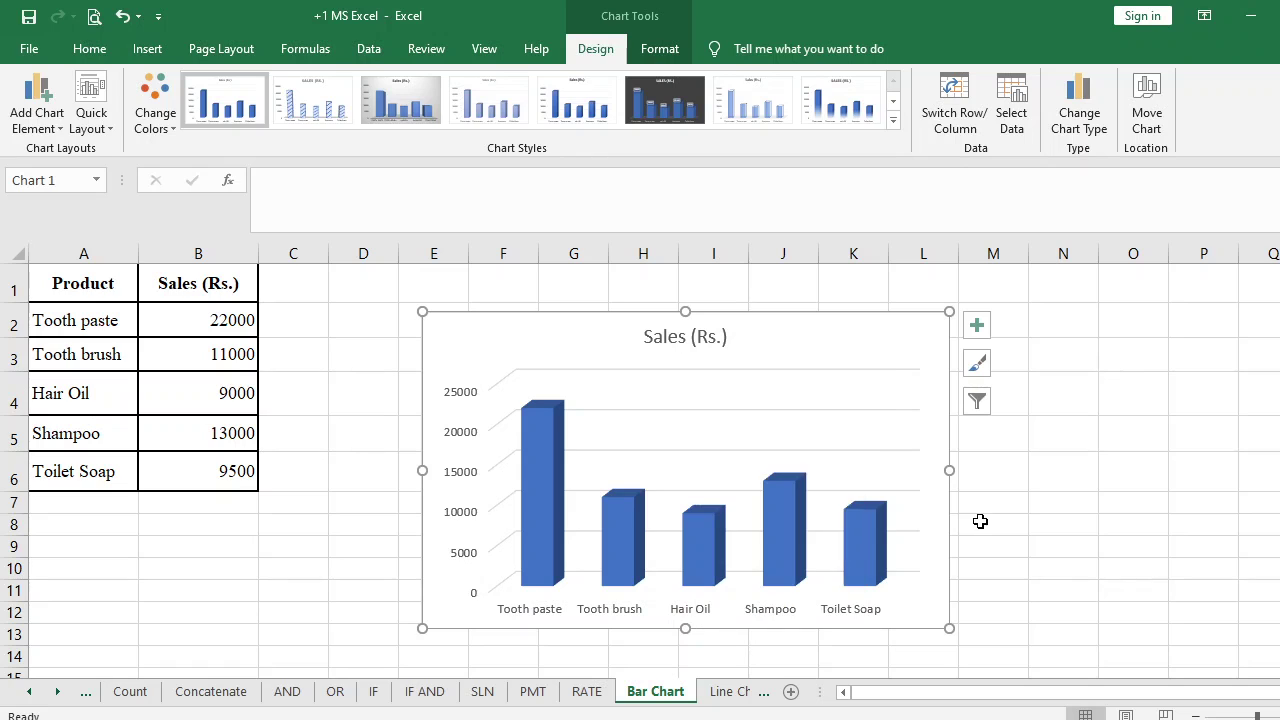
pyautogui.rightClick(648, 460)
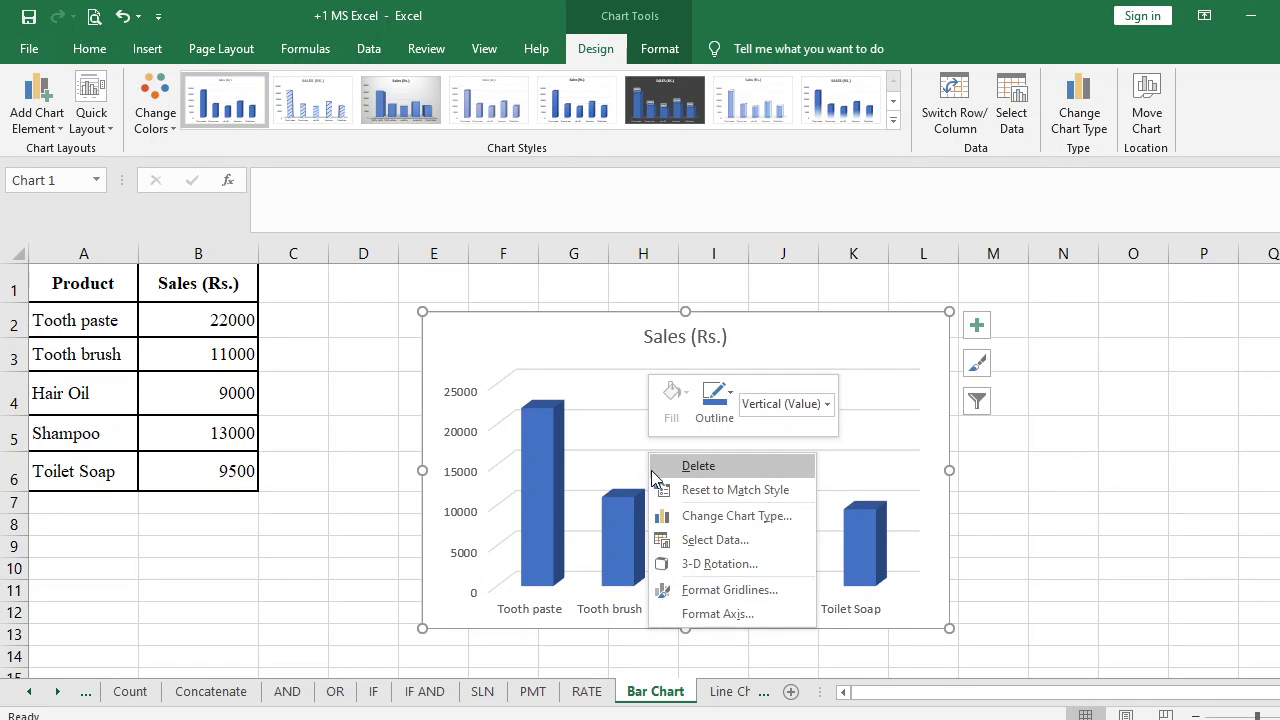
# Step: Add data labels to the Sales (Rs.) series of the chart on the Bar Chart sheet
pyautogui.click(544, 494)
pyautogui.rightClick(544, 494)
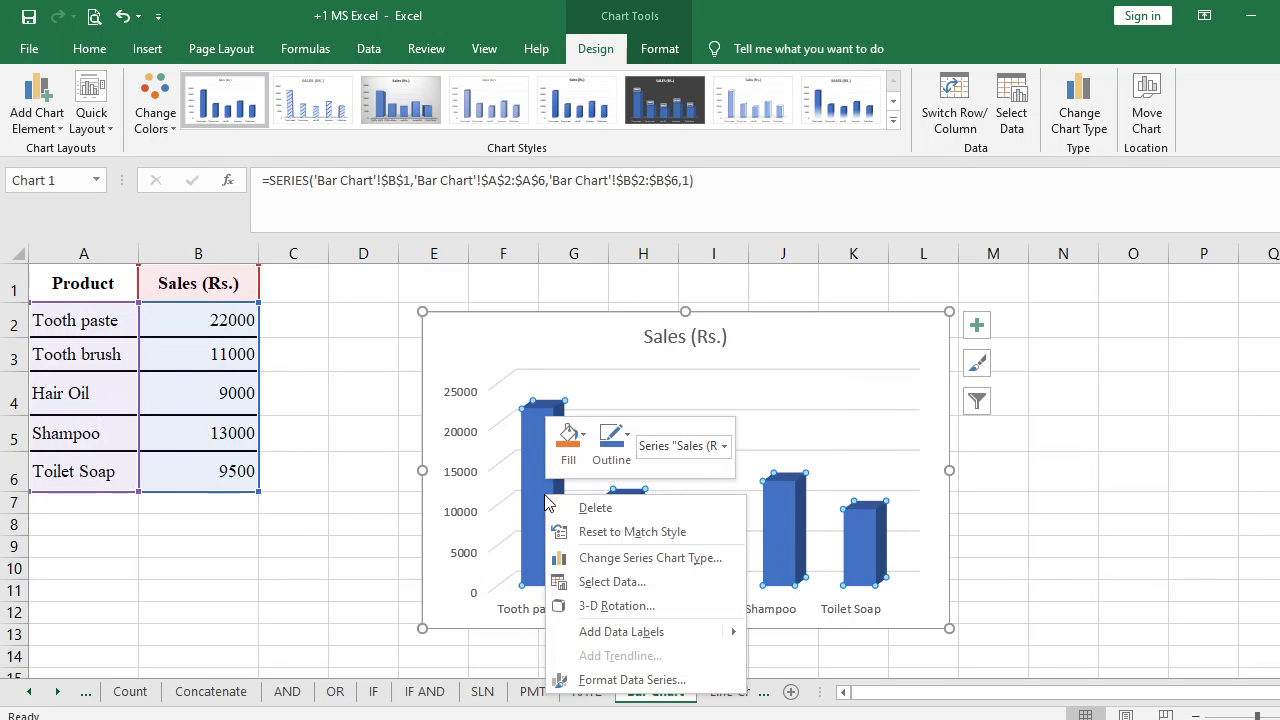
pyautogui.click(621, 632)
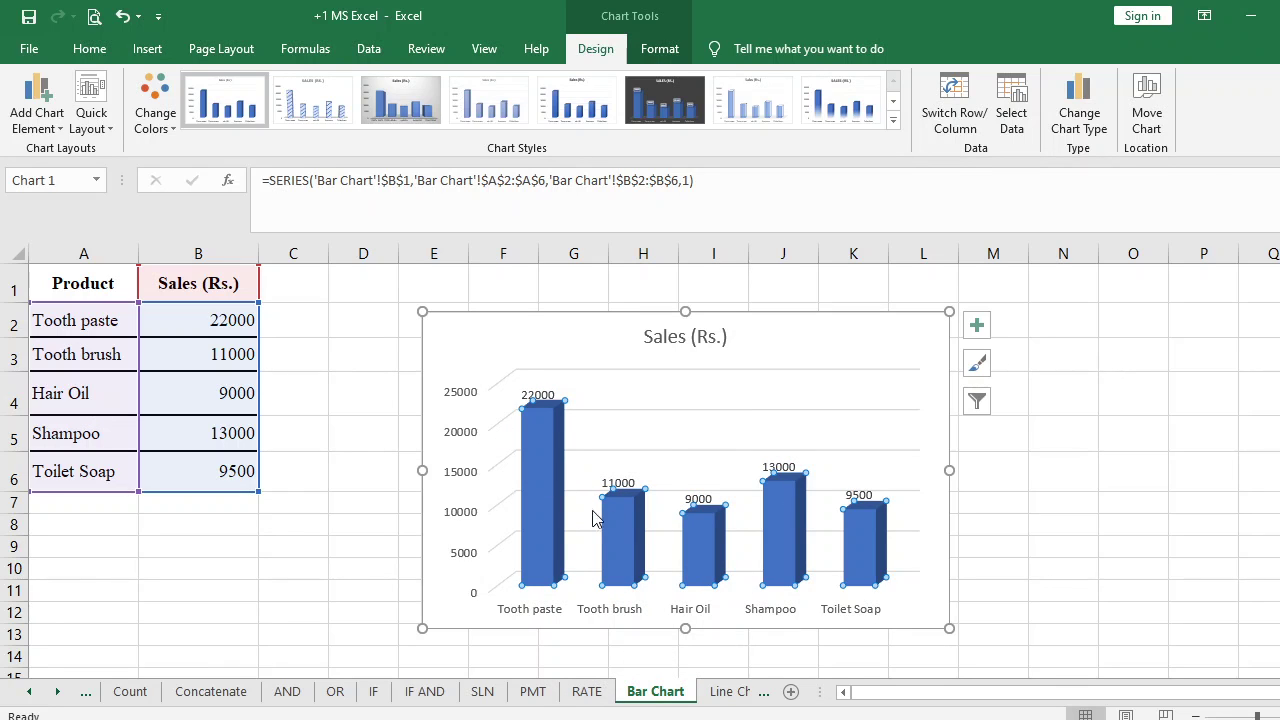
# Step: Add a primary horizontal axis title to the Sales (Rs.) chart, keeping its placeholder text
pyautogui.click(437, 355)
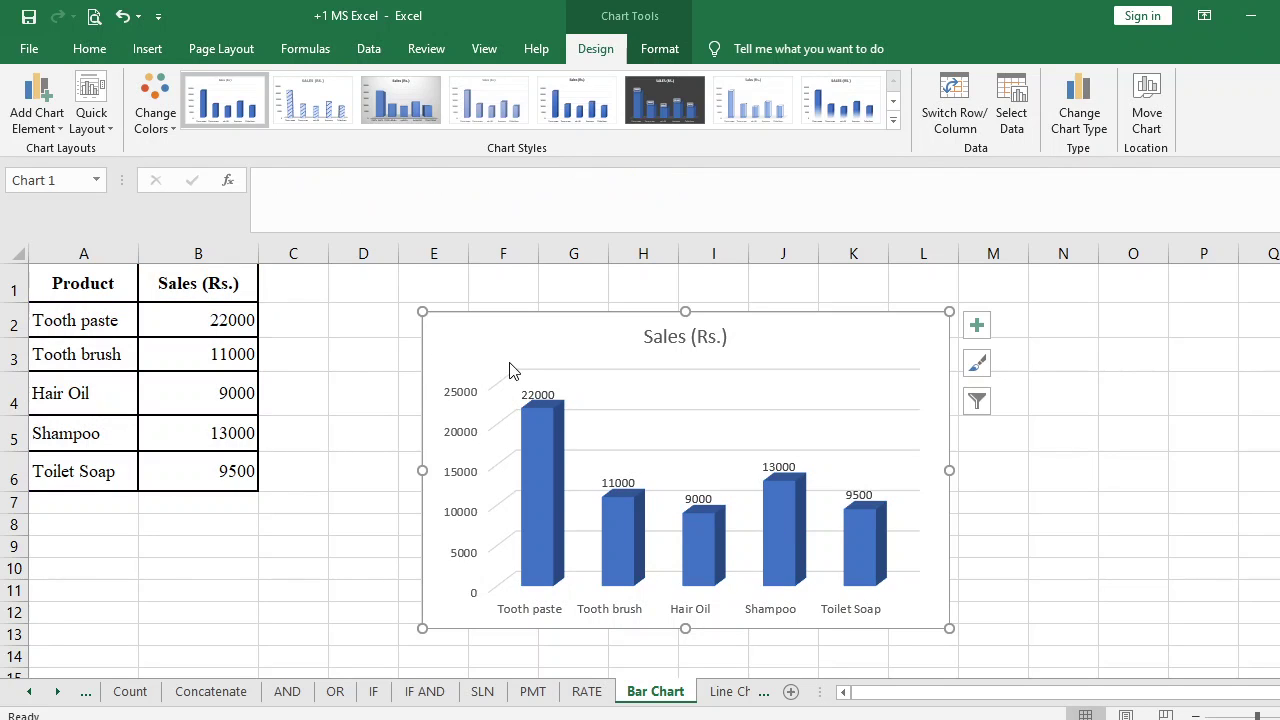
pyautogui.click(60, 130)
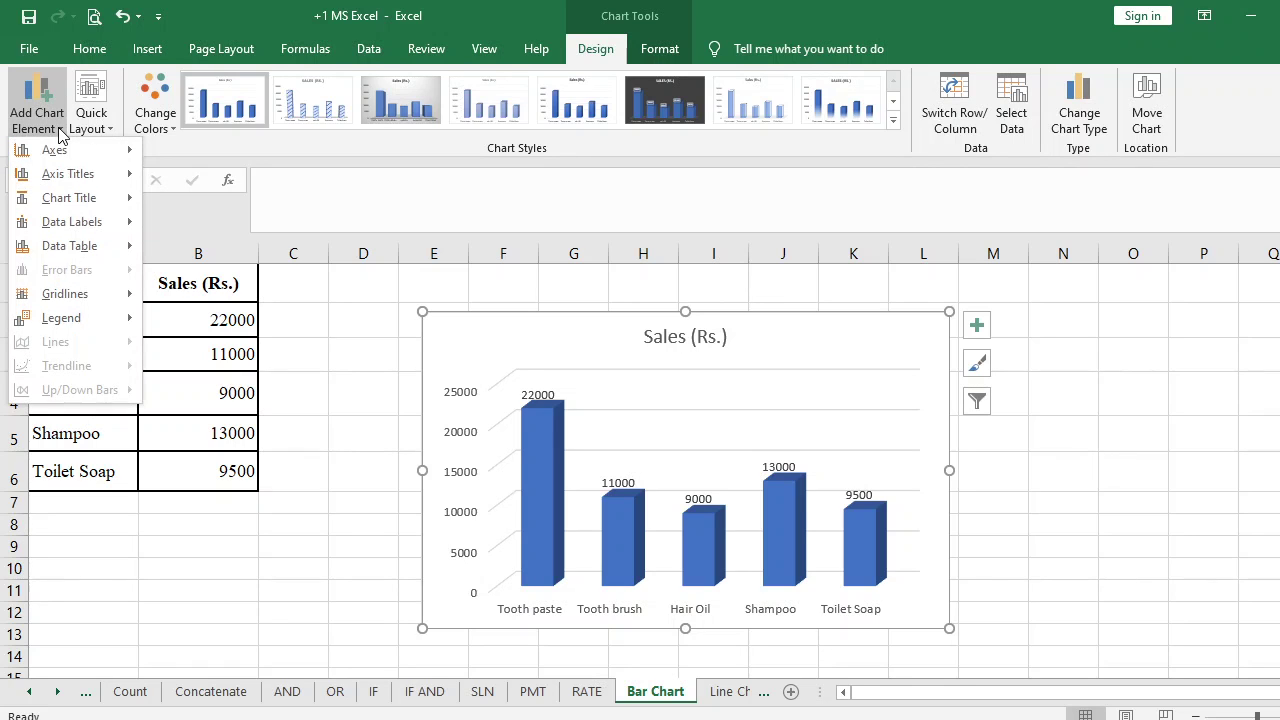
pyautogui.moveTo(70, 155)
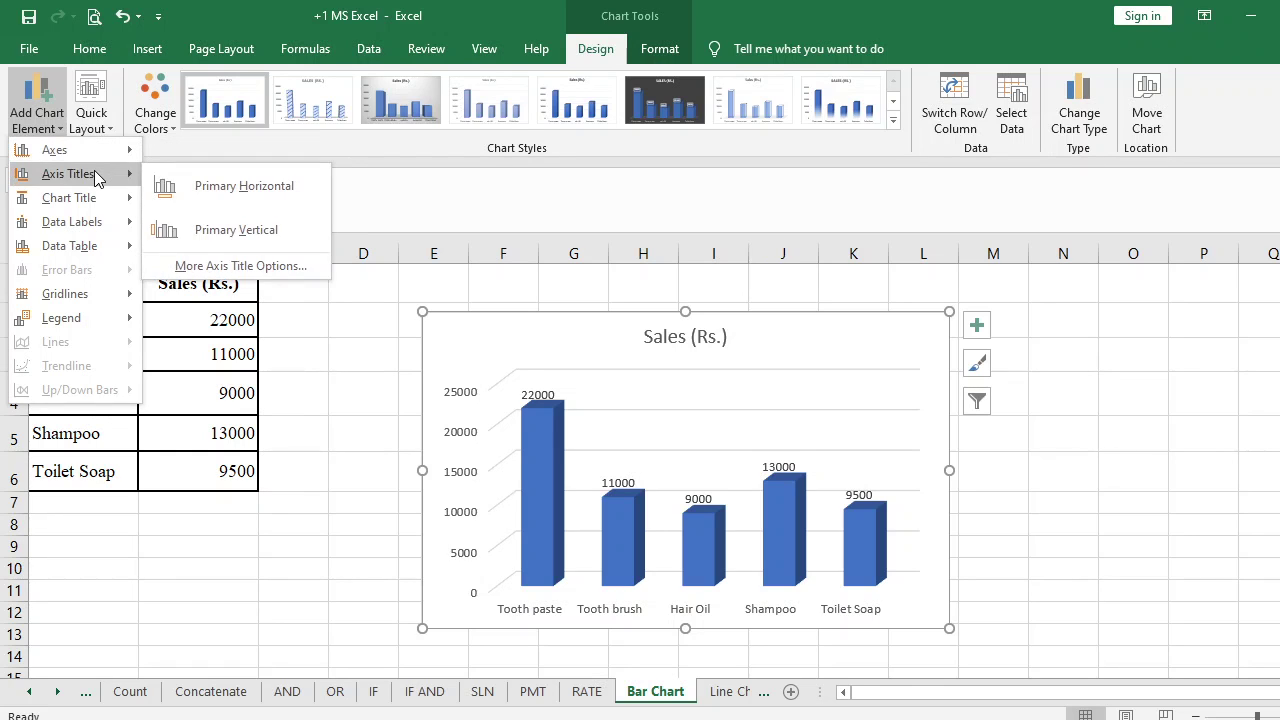
pyautogui.click(189, 190)
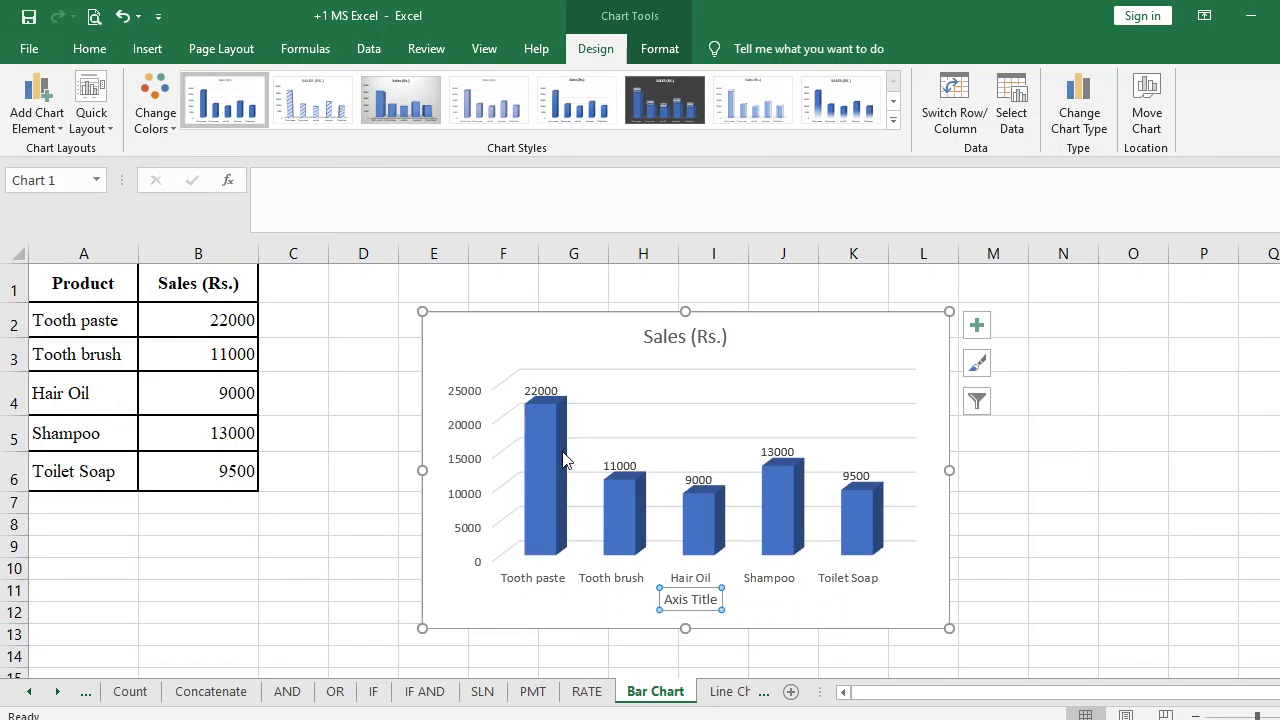
pyautogui.click(719, 600)
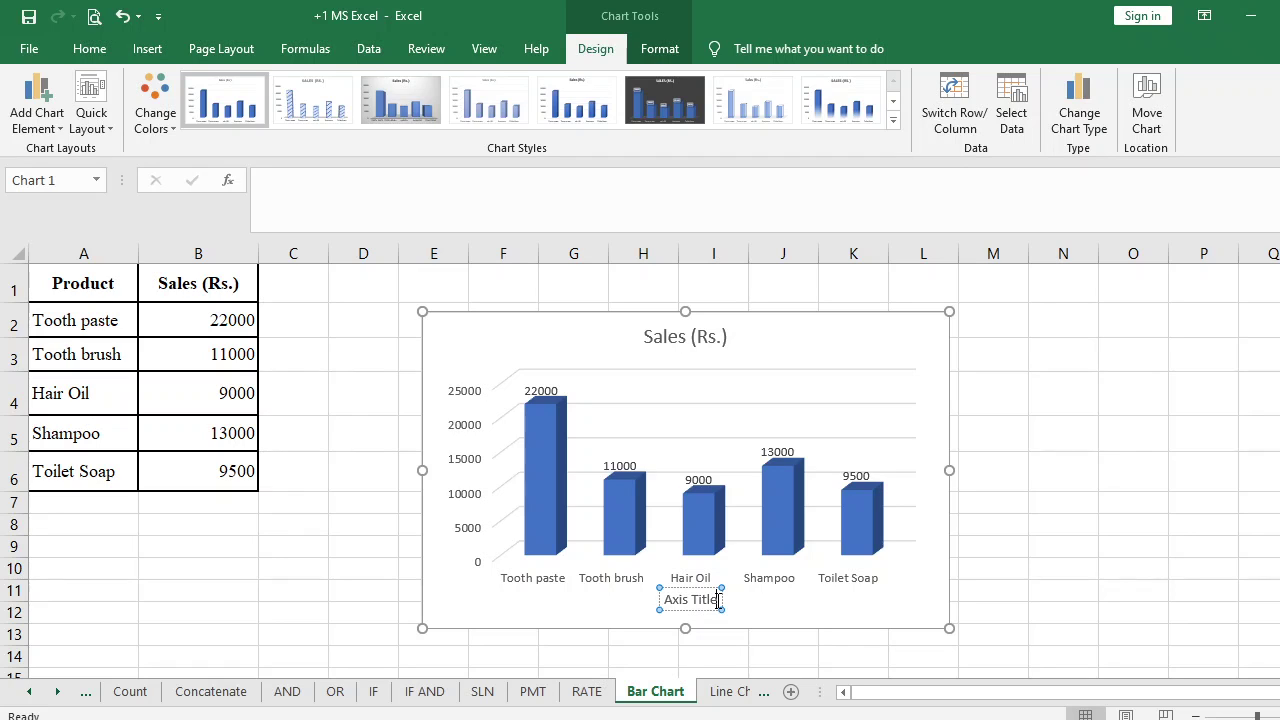
pyautogui.click(125, 278)
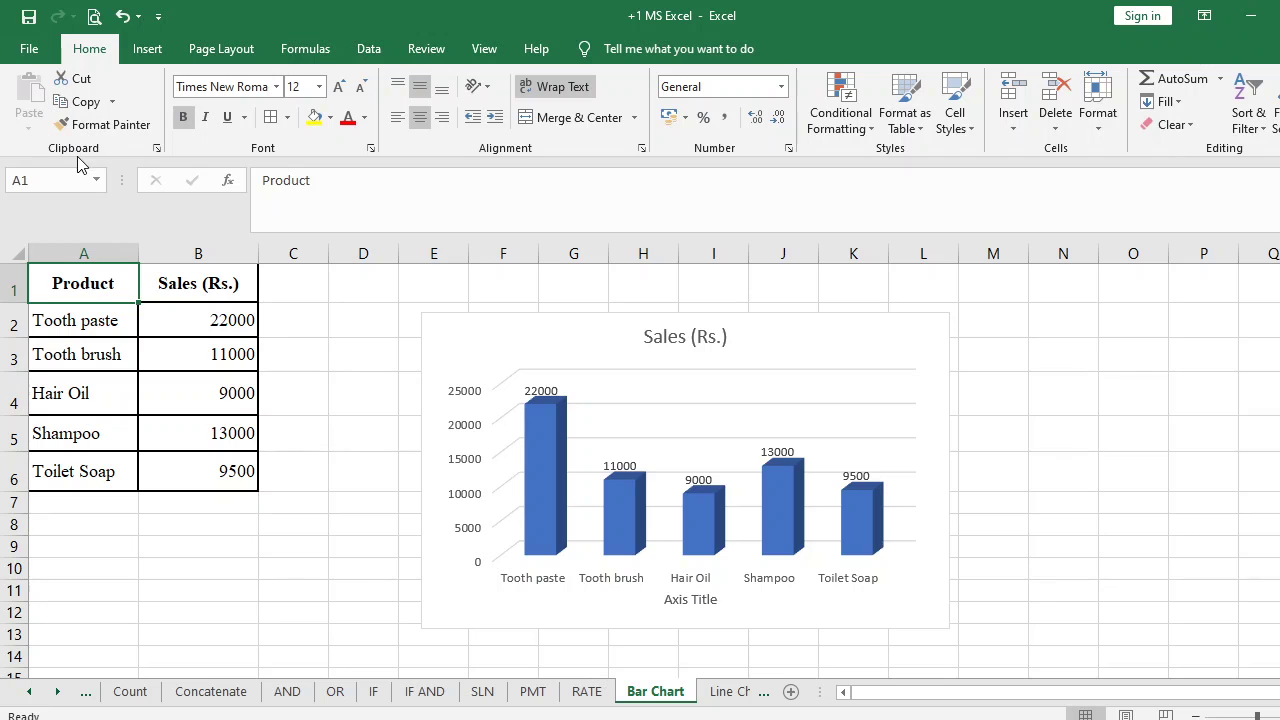
# Step: Add a primary vertical axis title to the Sales (Rs.) chart on the Bar Chart sheet
pyautogui.click(522, 395)
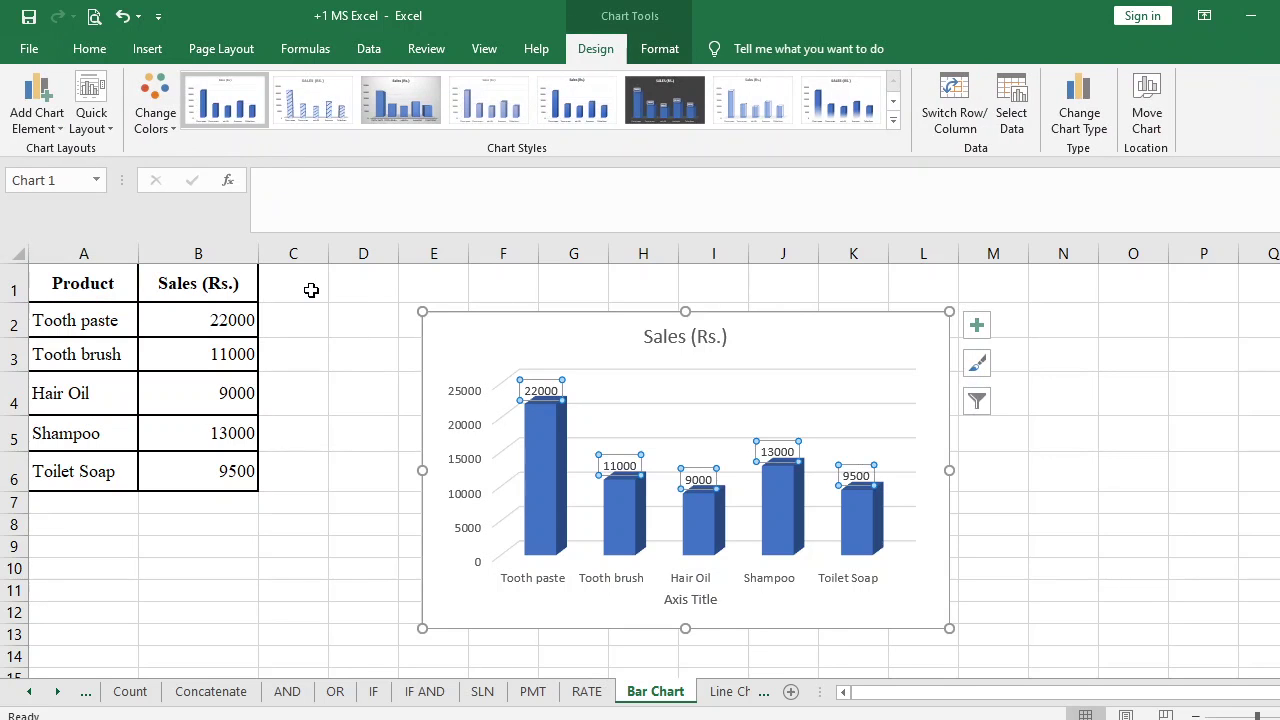
pyautogui.click(460, 365)
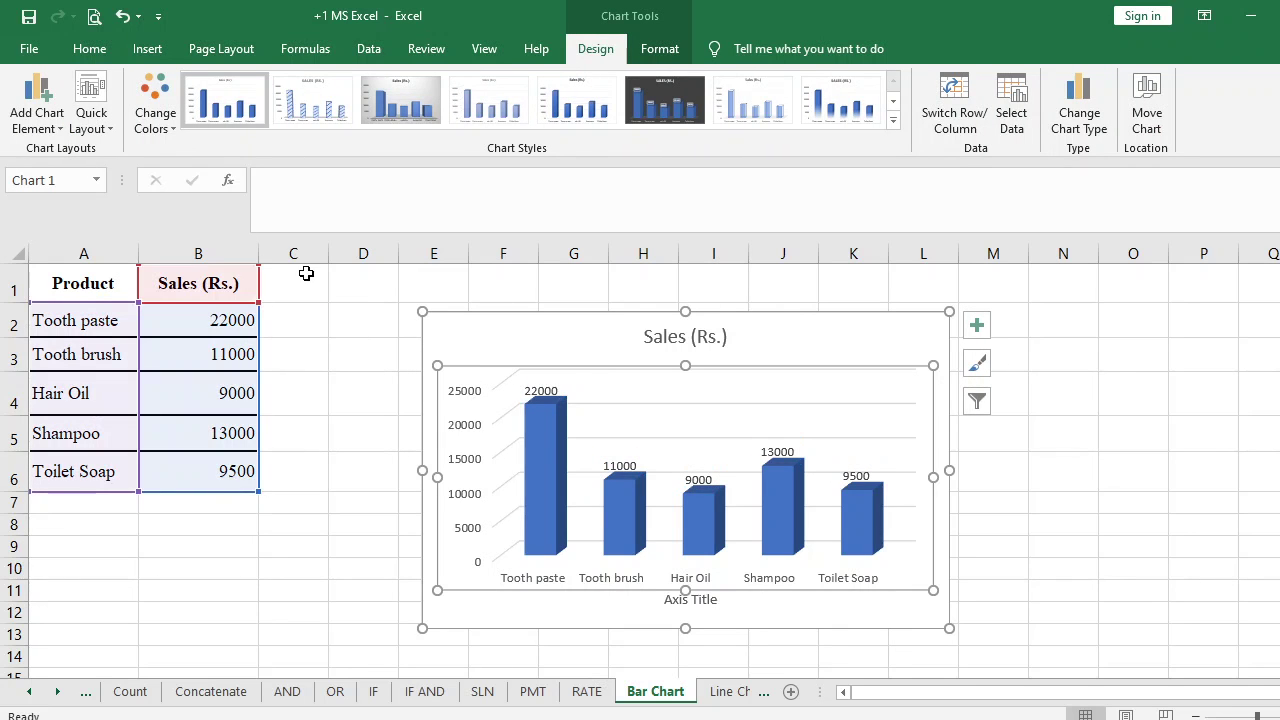
pyautogui.click(34, 128)
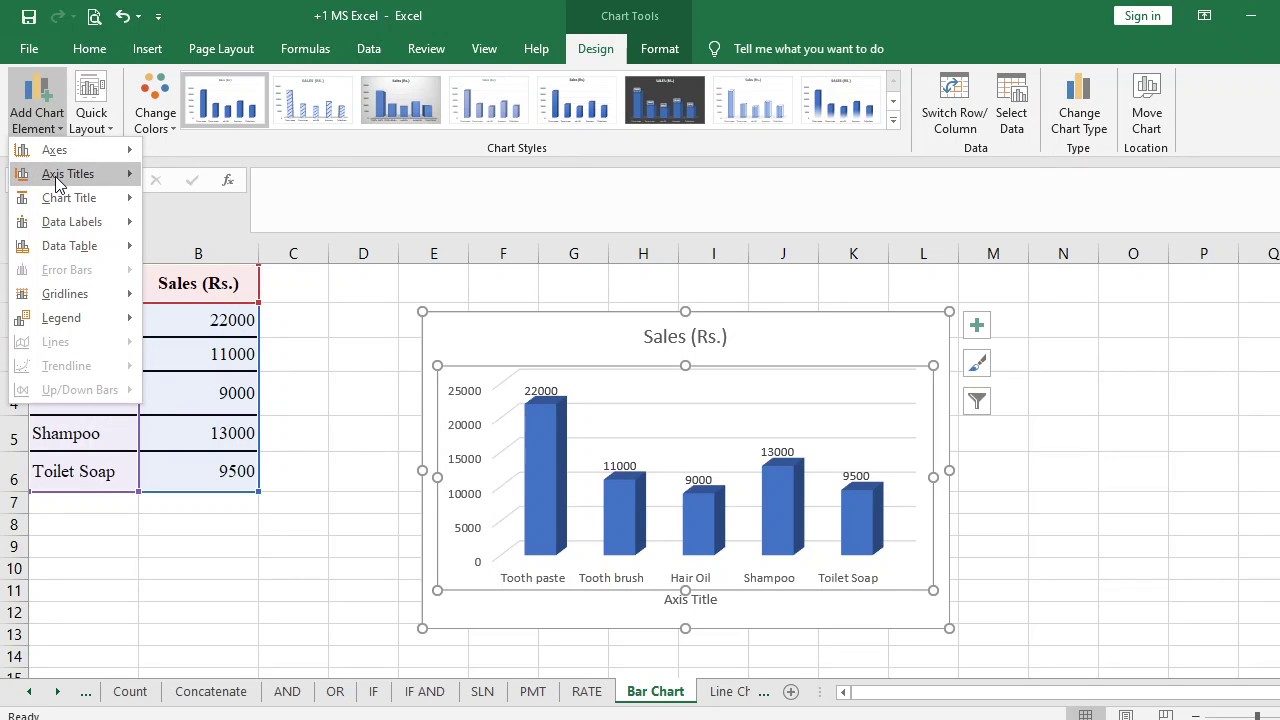
pyautogui.moveTo(80, 174)
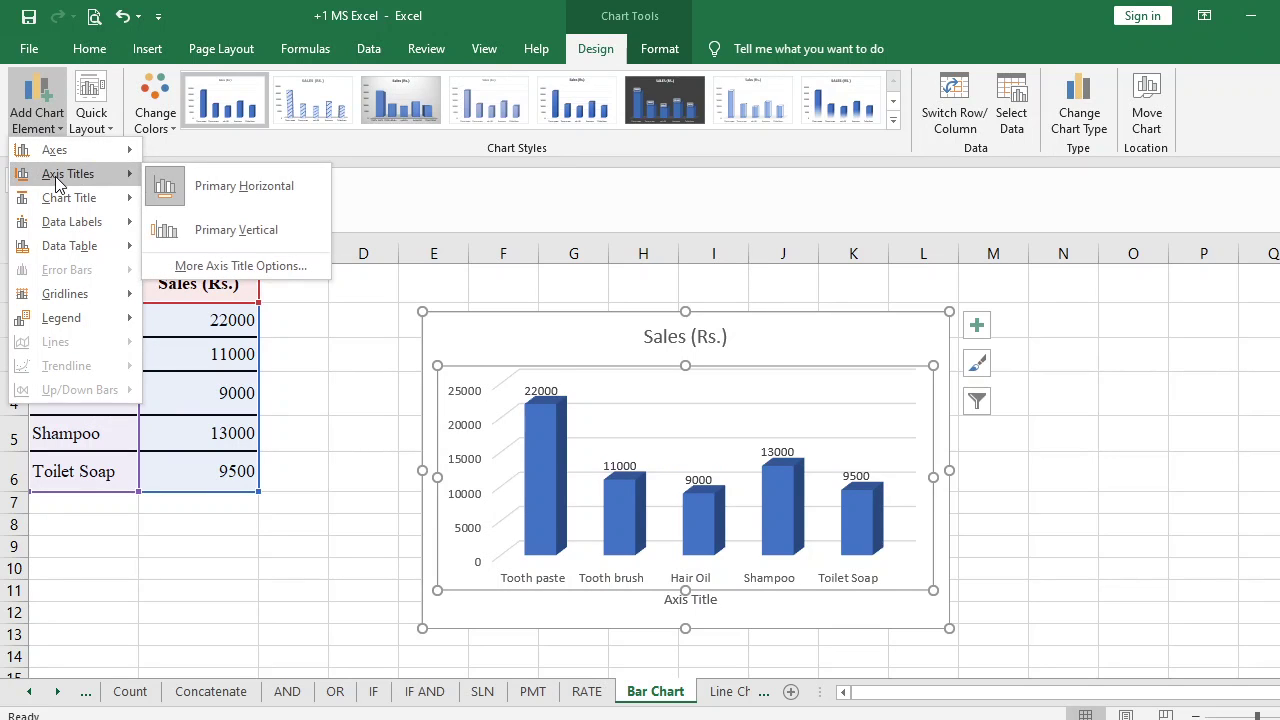
pyautogui.click(205, 228)
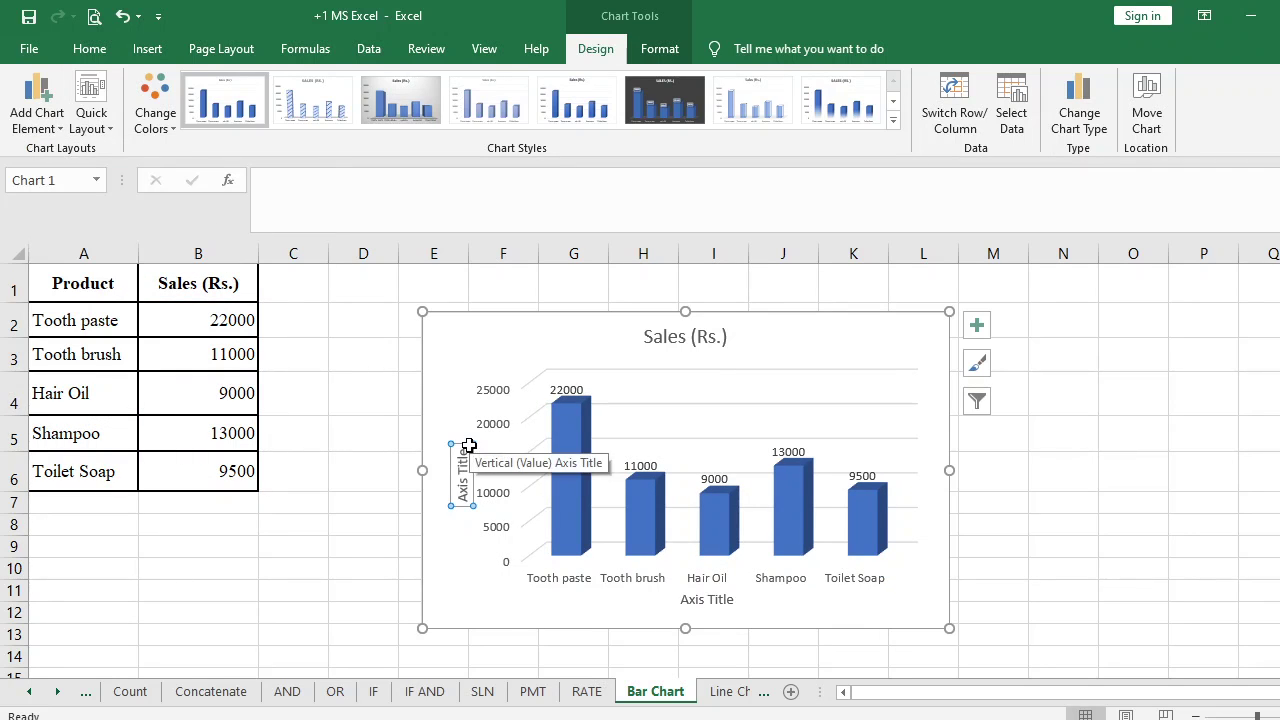
# Step: Replace the bar chart's vertical axis title placeholder with the text Sales and deselect the chart
pyautogui.click(467, 466)
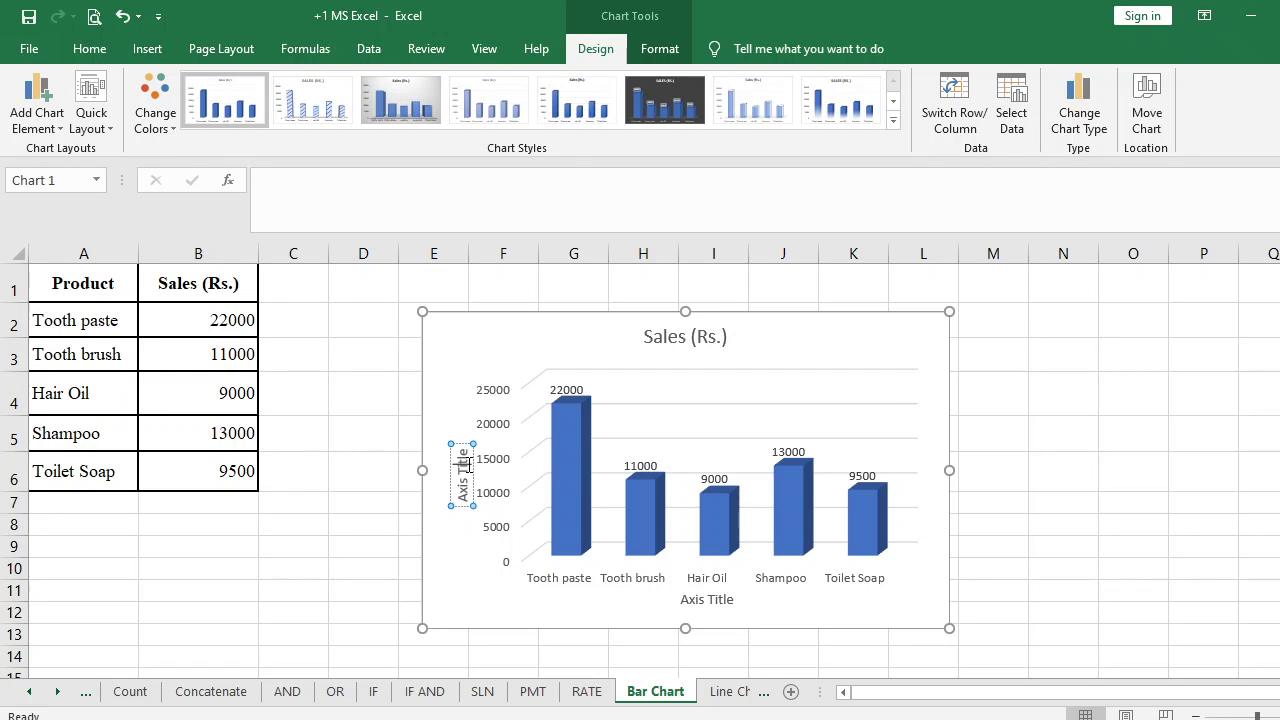
pyautogui.press('Delete')
pyautogui.press('Delete')
pyautogui.press('Delete')
pyautogui.press('Delete')
pyautogui.press('BackSpace')
pyautogui.press('BackSpace')
pyautogui.press('BackSpace')
pyautogui.press('BackSpace')
pyautogui.press('BackSpace')
pyautogui.press('BackSpace')
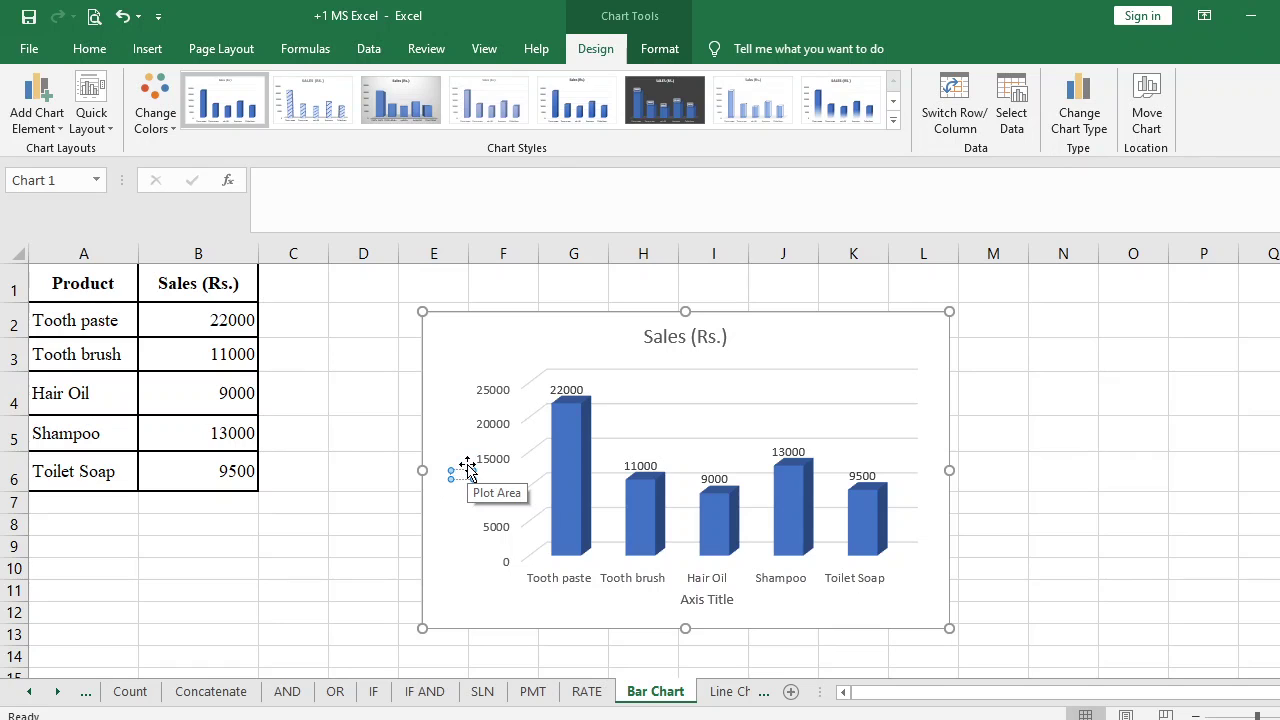
pyautogui.write('Sales')
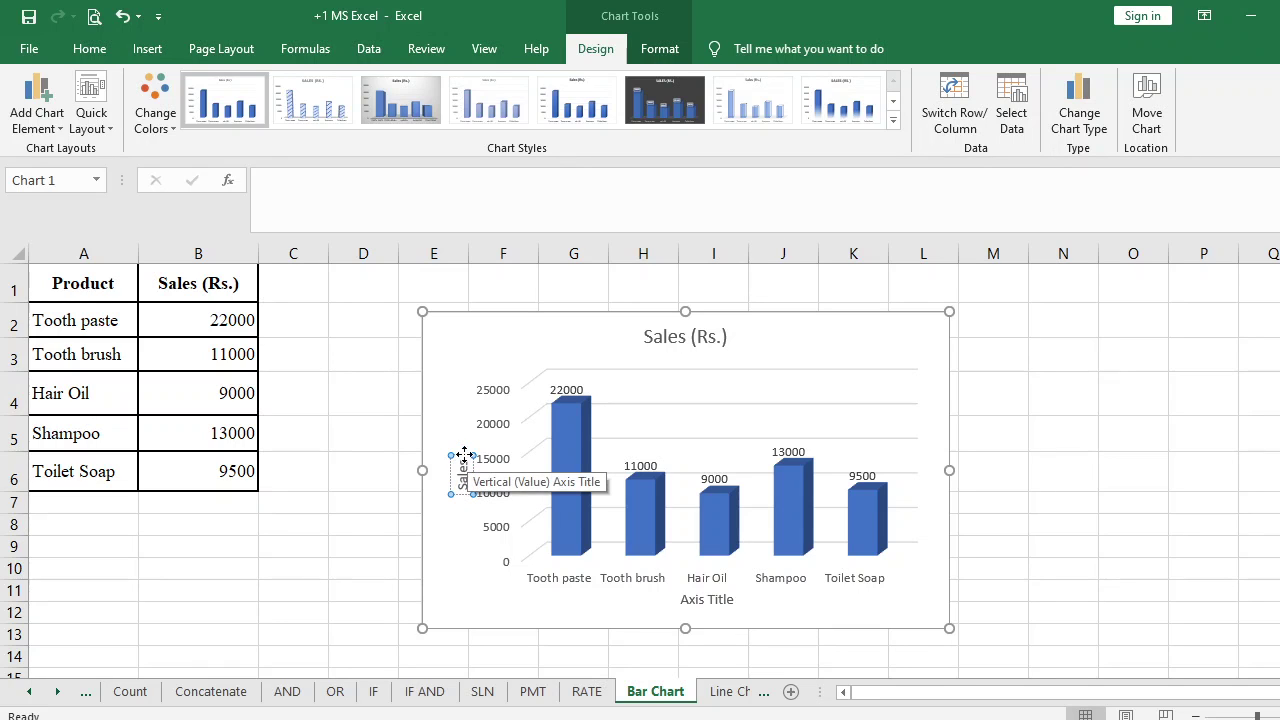
pyautogui.click(460, 431)
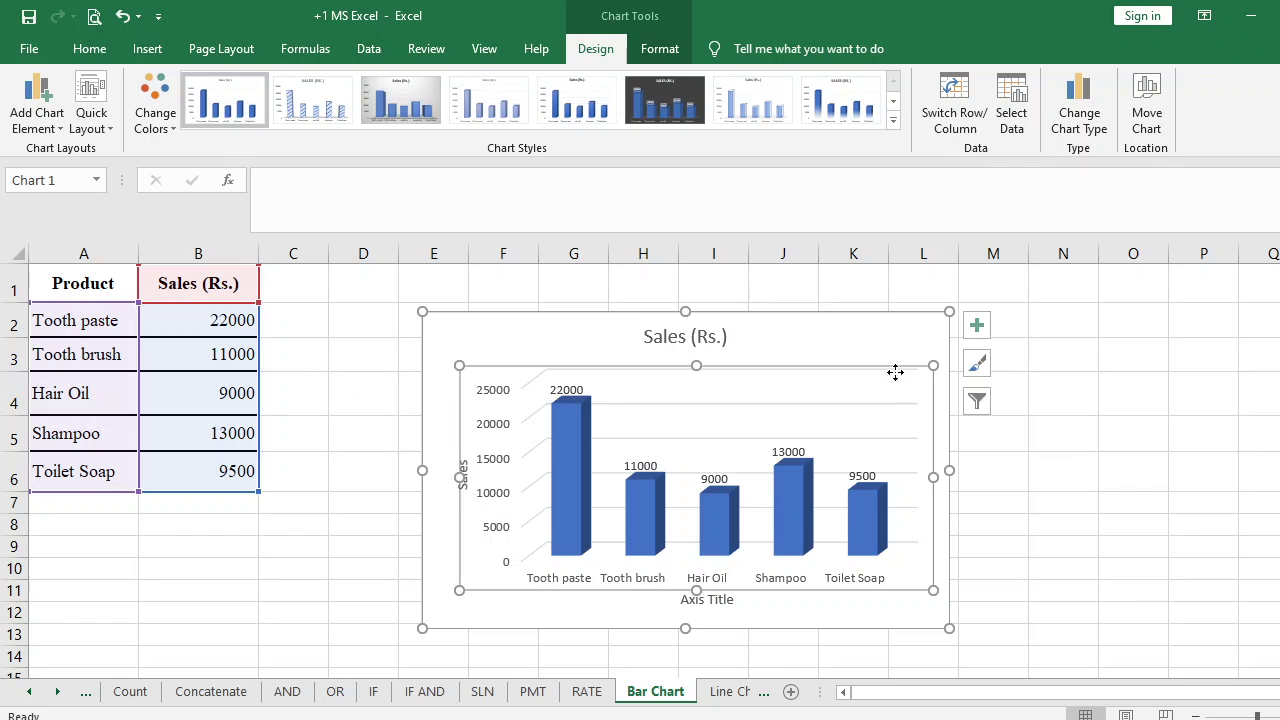
pyautogui.click(1038, 465)
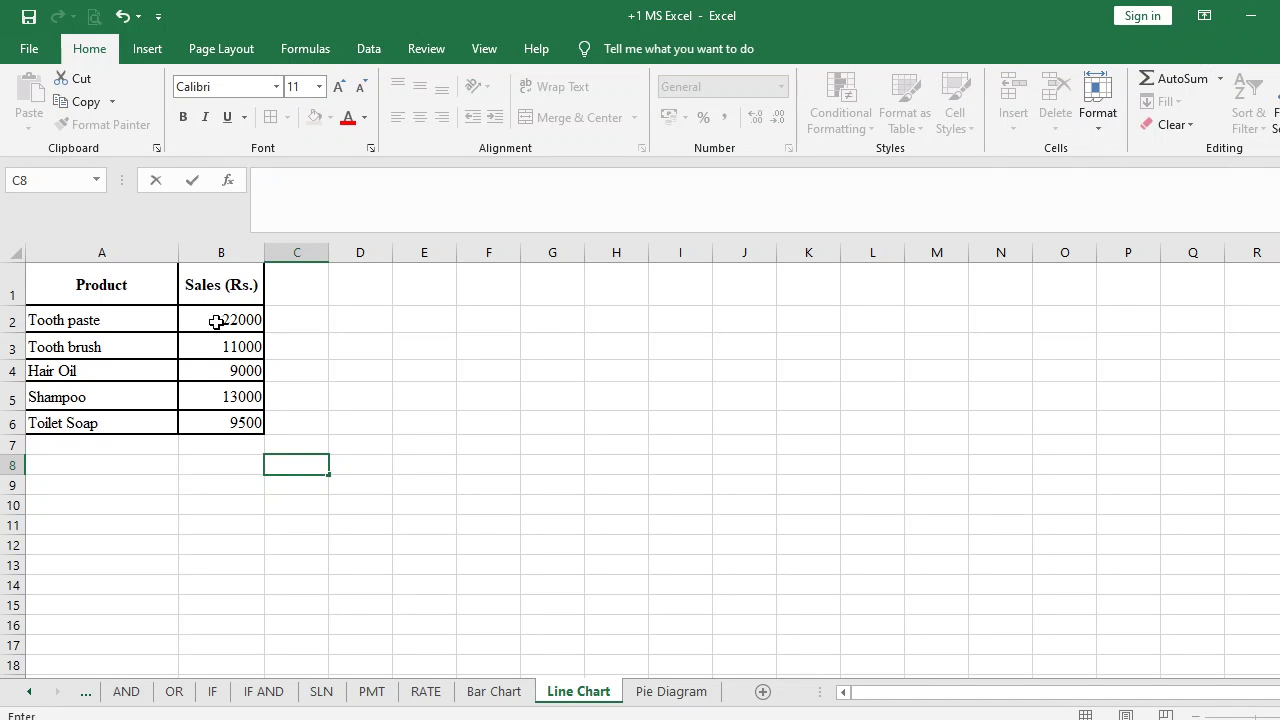
# Step: Insert a basic 2-D line chart from the product sales data in A1:B6 on the Line Chart sheet
pyautogui.click(97, 293)
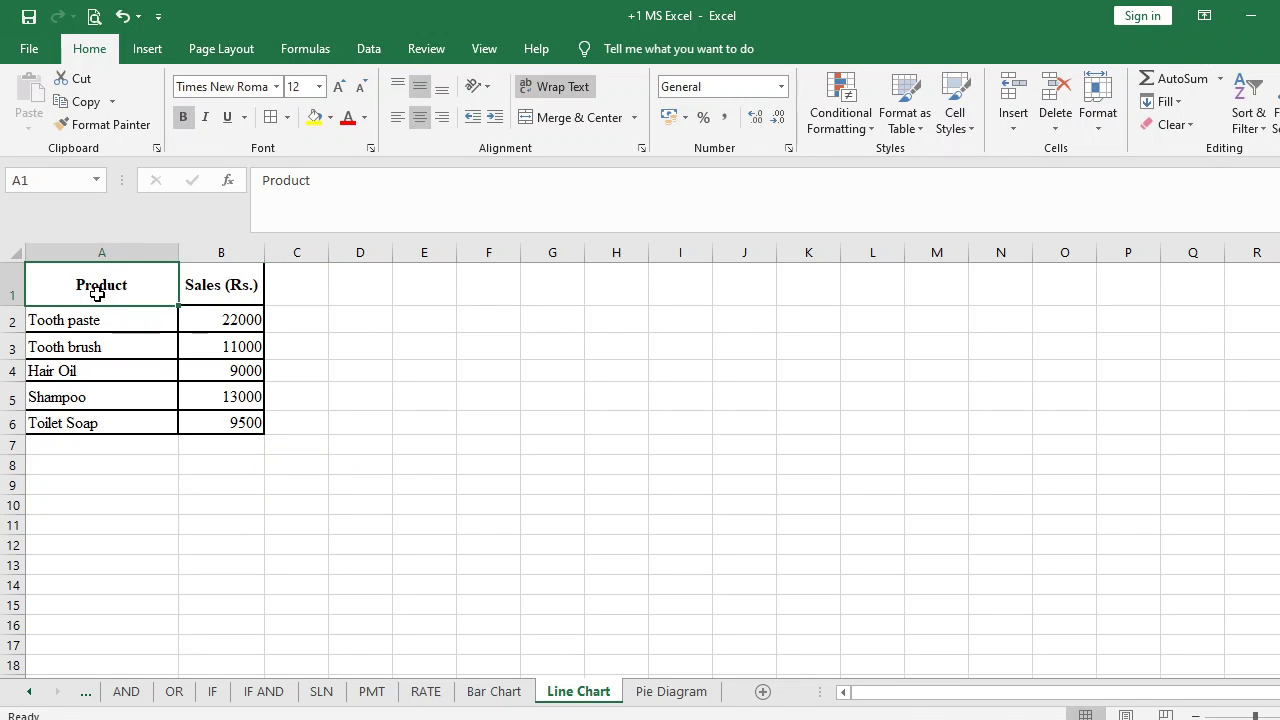
pyautogui.hotkey('shift', 'Right')
pyautogui.hotkey('shift', 'Down')
pyautogui.hotkey('shift', 'Down')
pyautogui.hotkey('shift', 'Down')
pyautogui.hotkey('shift', 'Down')
pyautogui.hotkey('shift', 'Down')
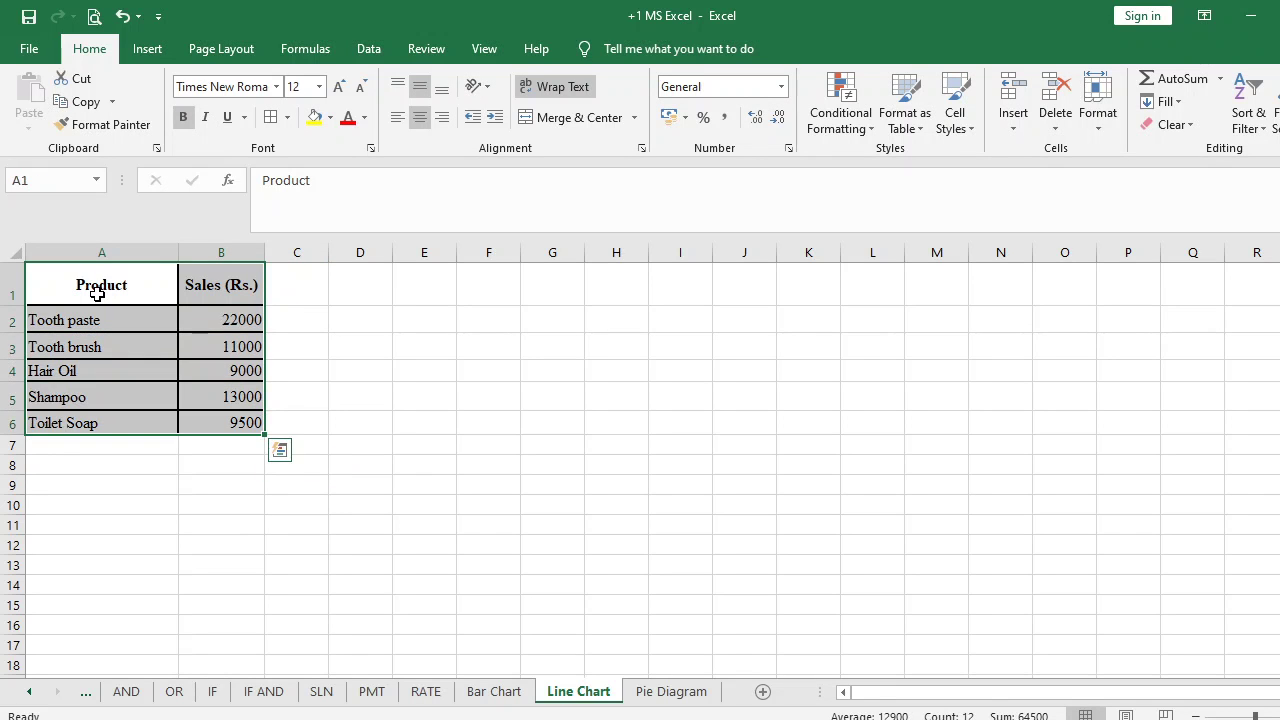
pyautogui.click(160, 49)
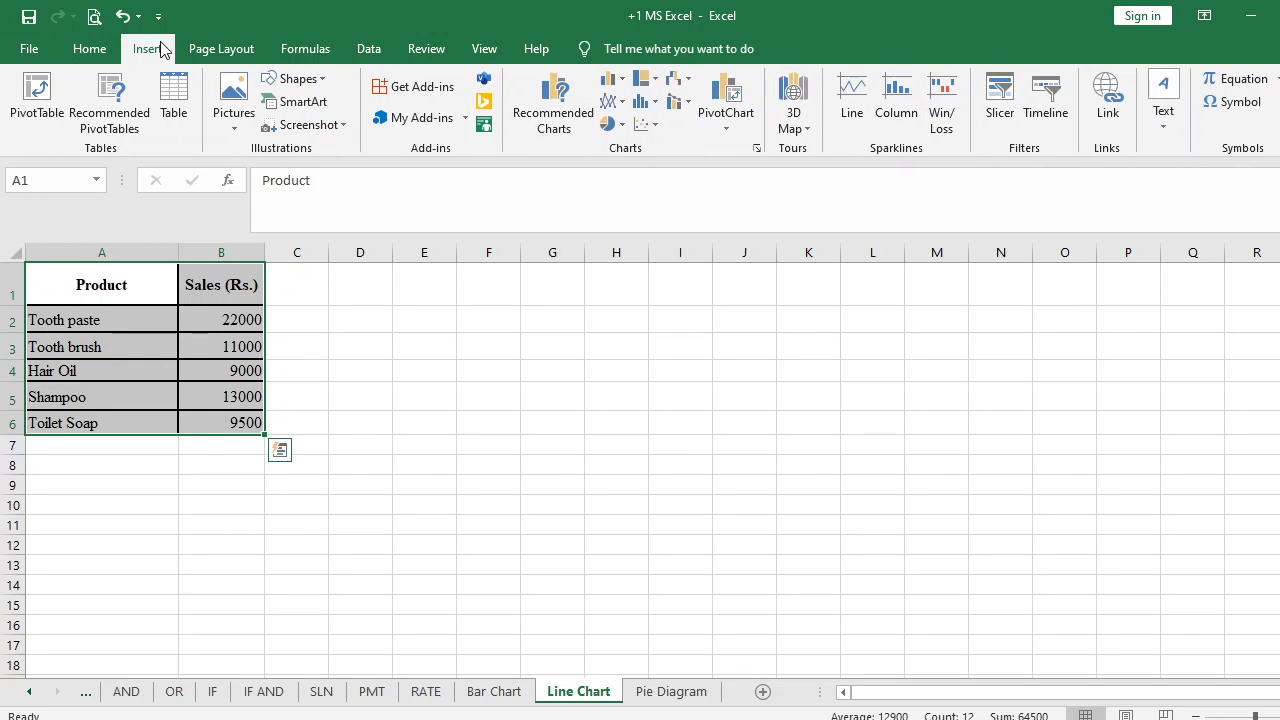
pyautogui.click(622, 105)
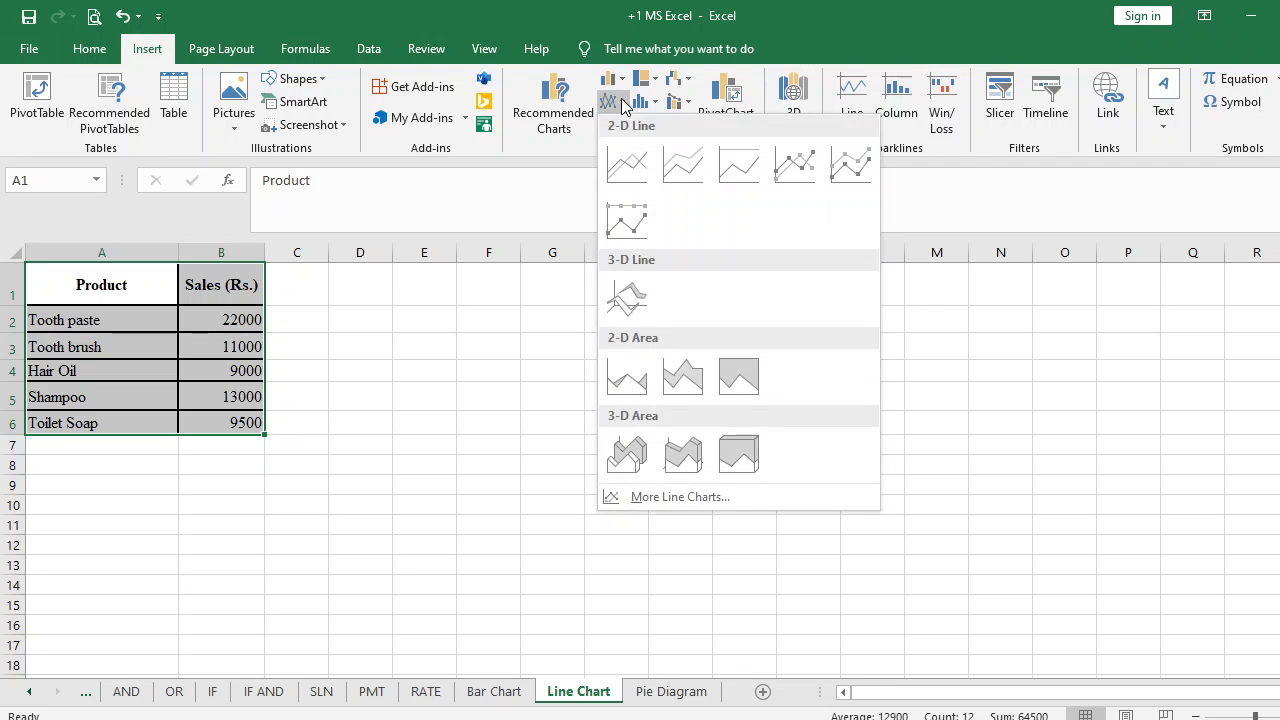
pyautogui.click(640, 184)
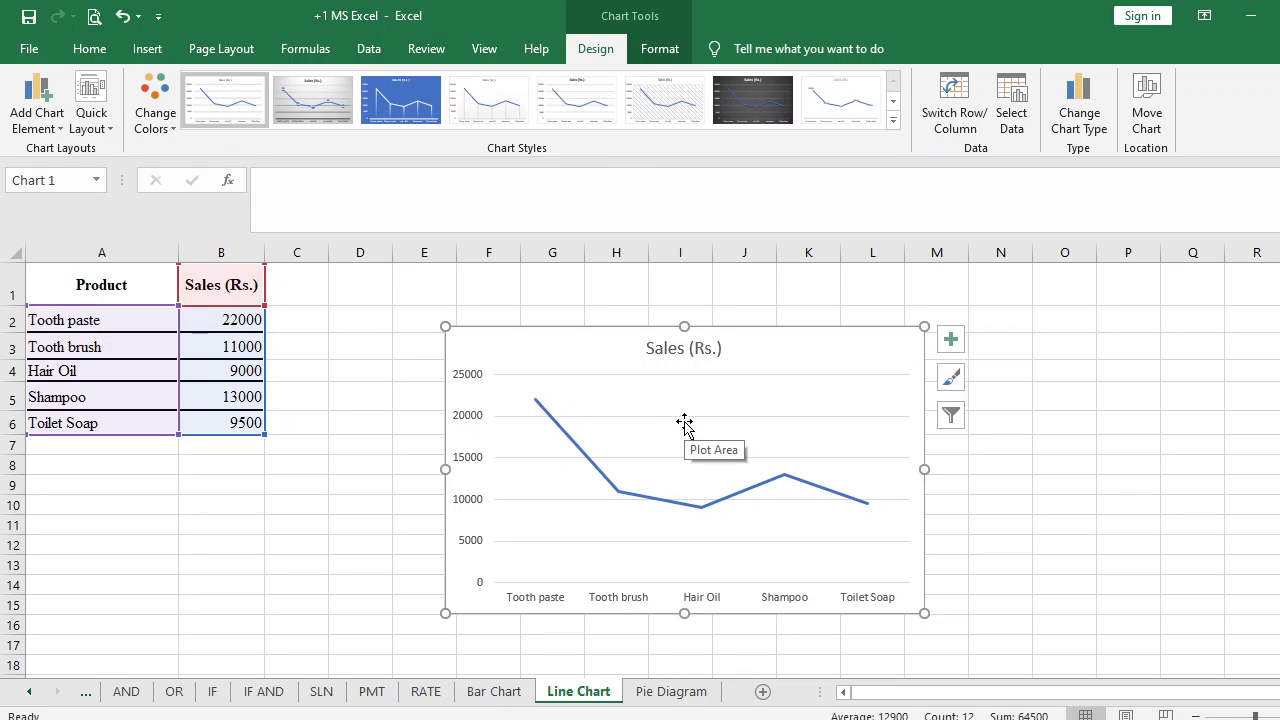
# Step: Add data labels to the line chart's sales series and a primary horizontal axis title with its placeholder text
pyautogui.rightClick(653, 495)
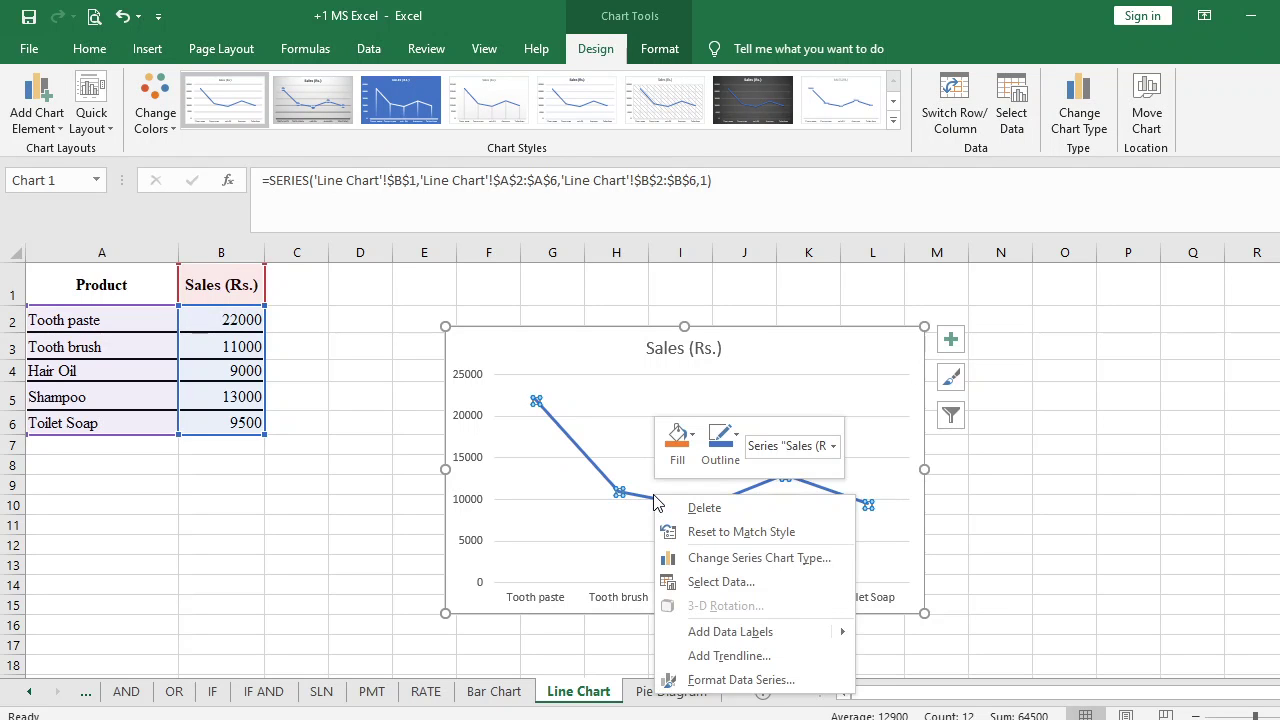
pyautogui.click(743, 633)
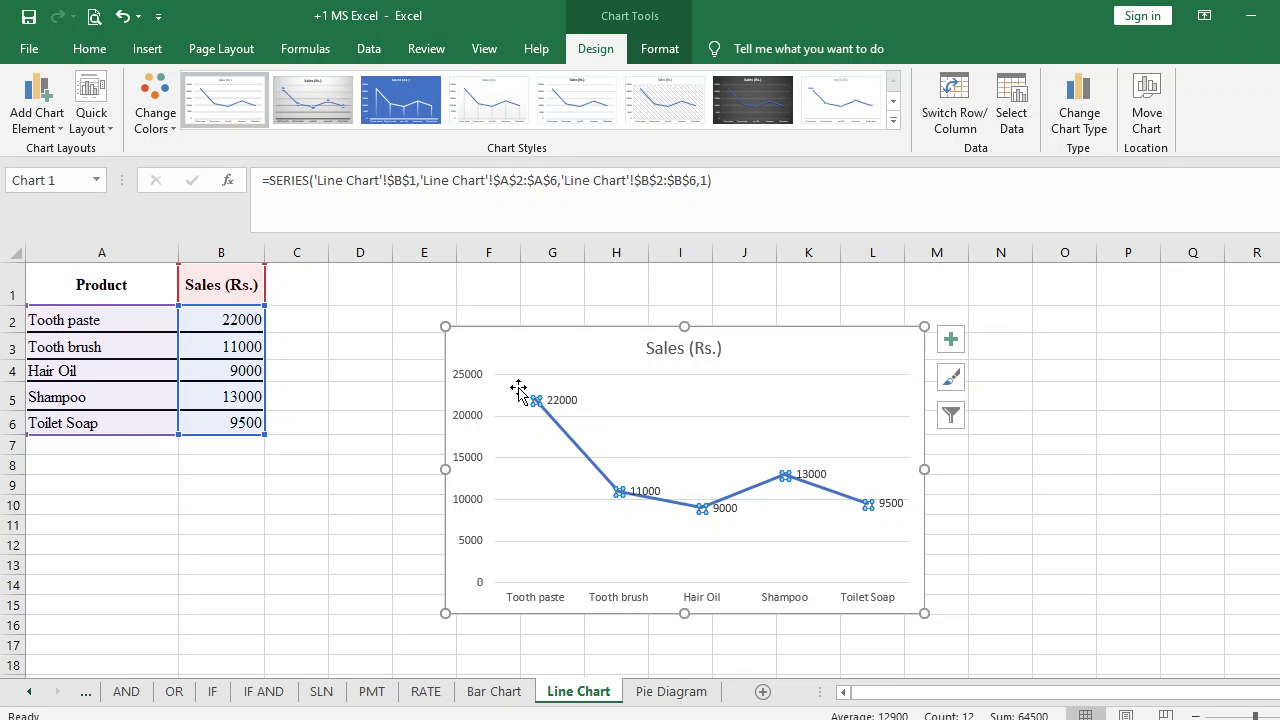
pyautogui.click(60, 130)
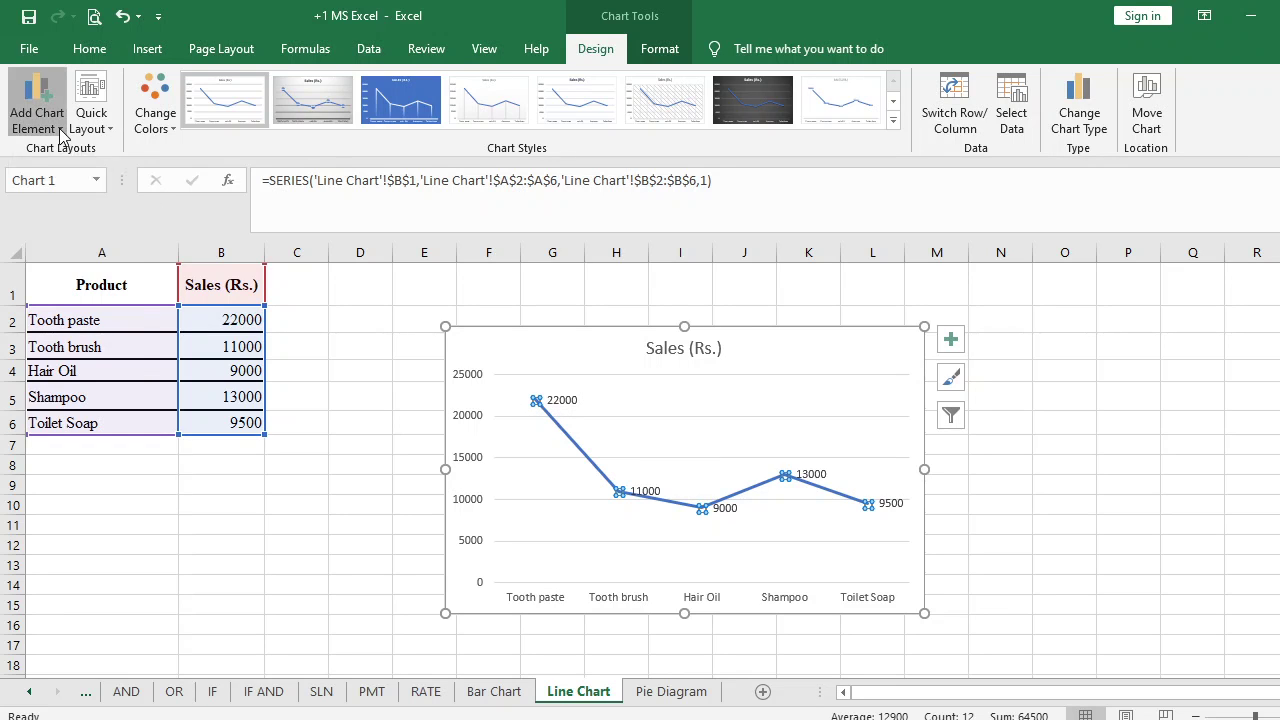
pyautogui.moveTo(70, 179)
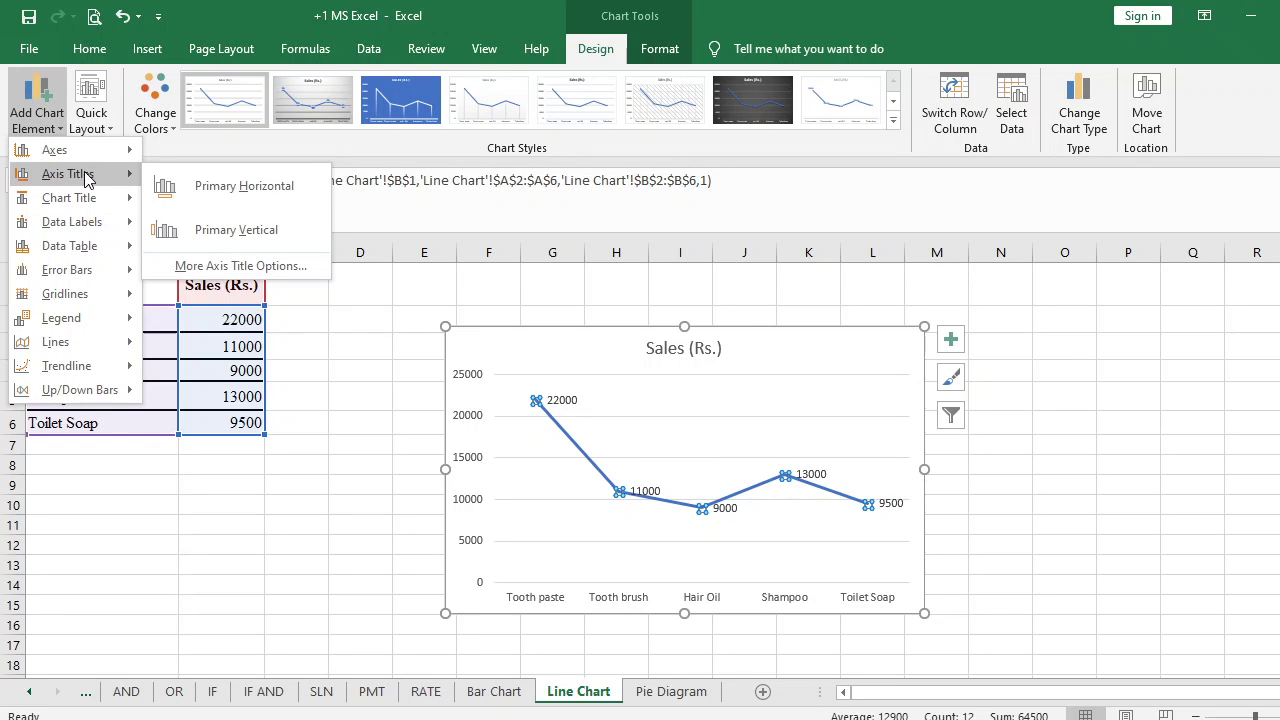
pyautogui.click(202, 191)
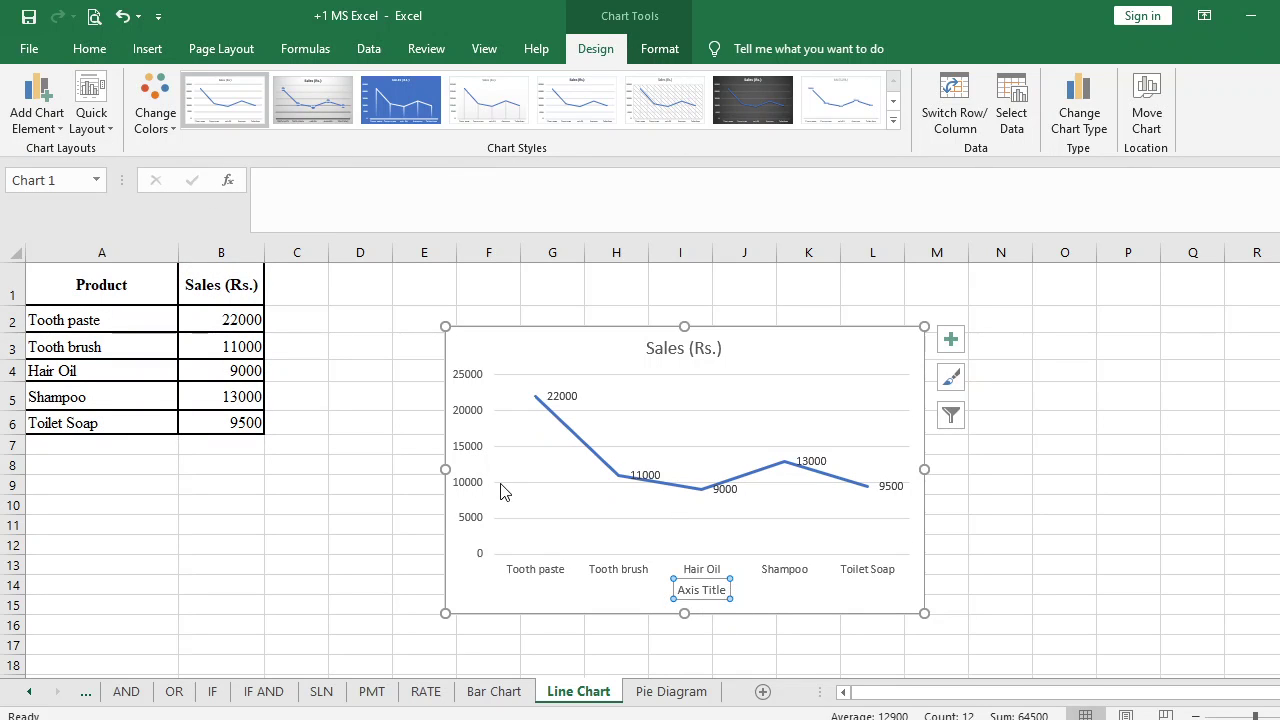
# Step: Add a primary vertical axis title to the line chart, keeping its placeholder text, and deselect the chart
pyautogui.click(54, 130)
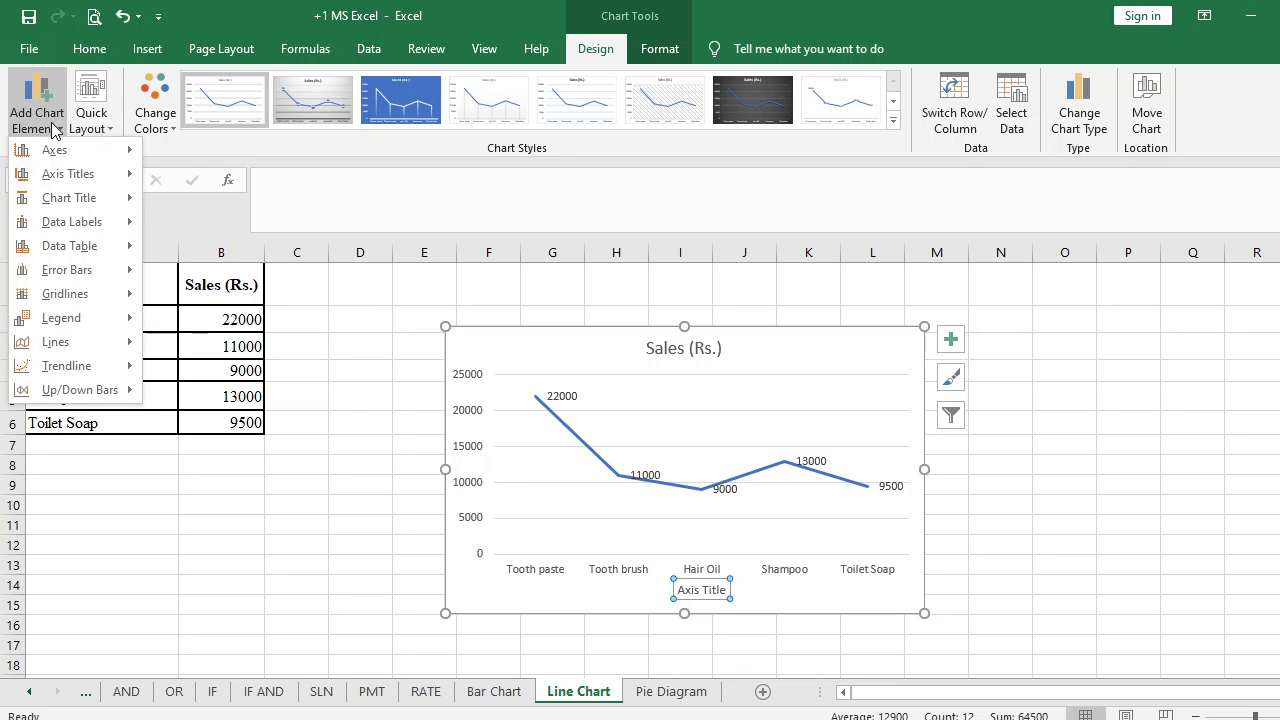
pyautogui.moveTo(60, 174)
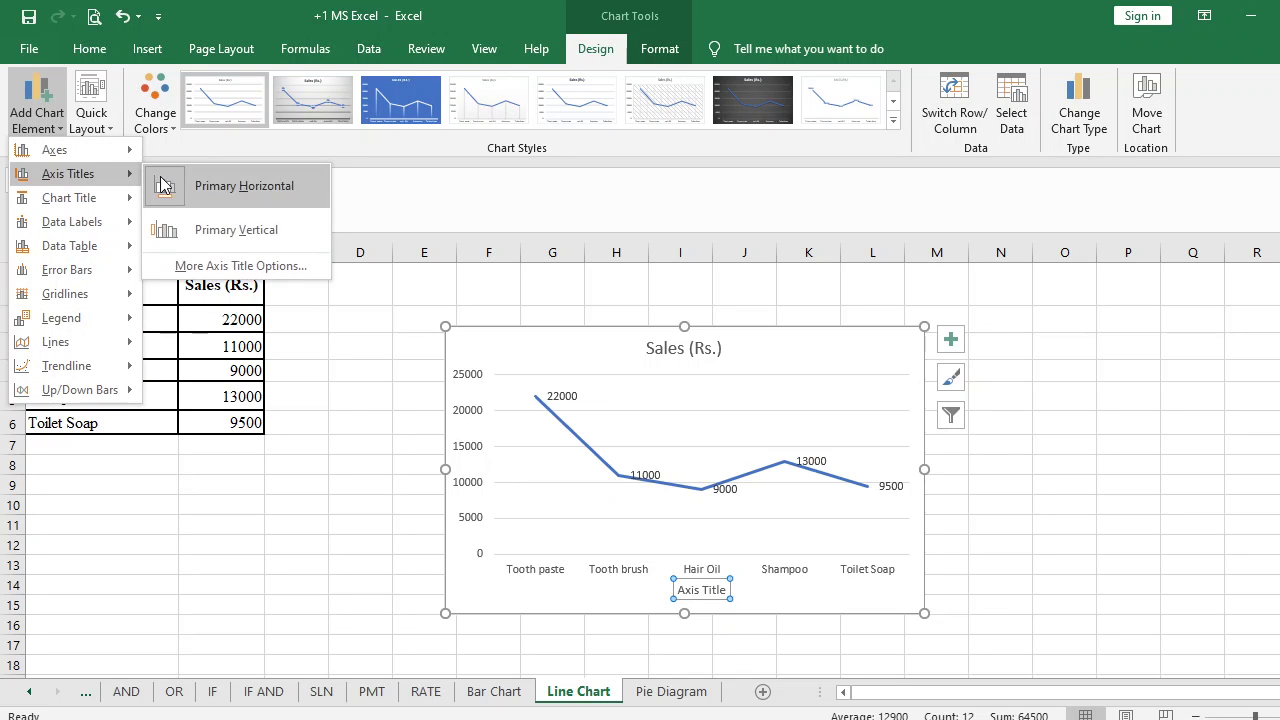
pyautogui.click(190, 236)
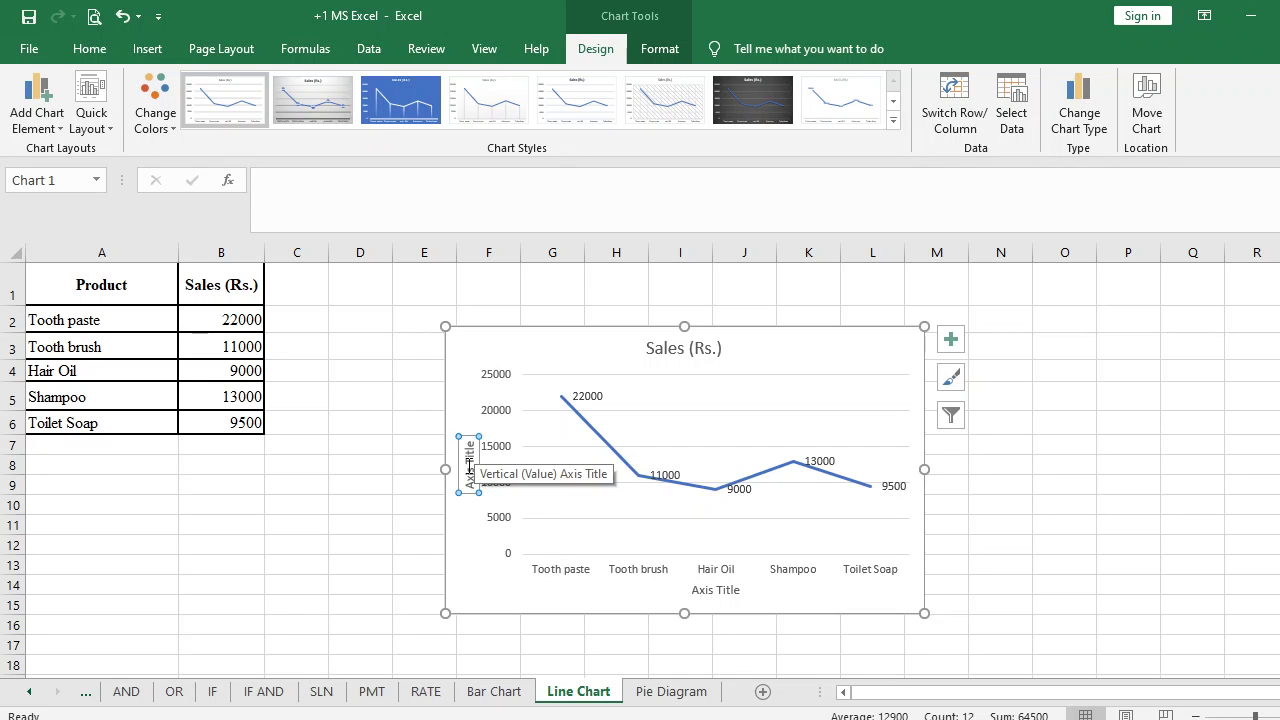
pyautogui.click(1082, 560)
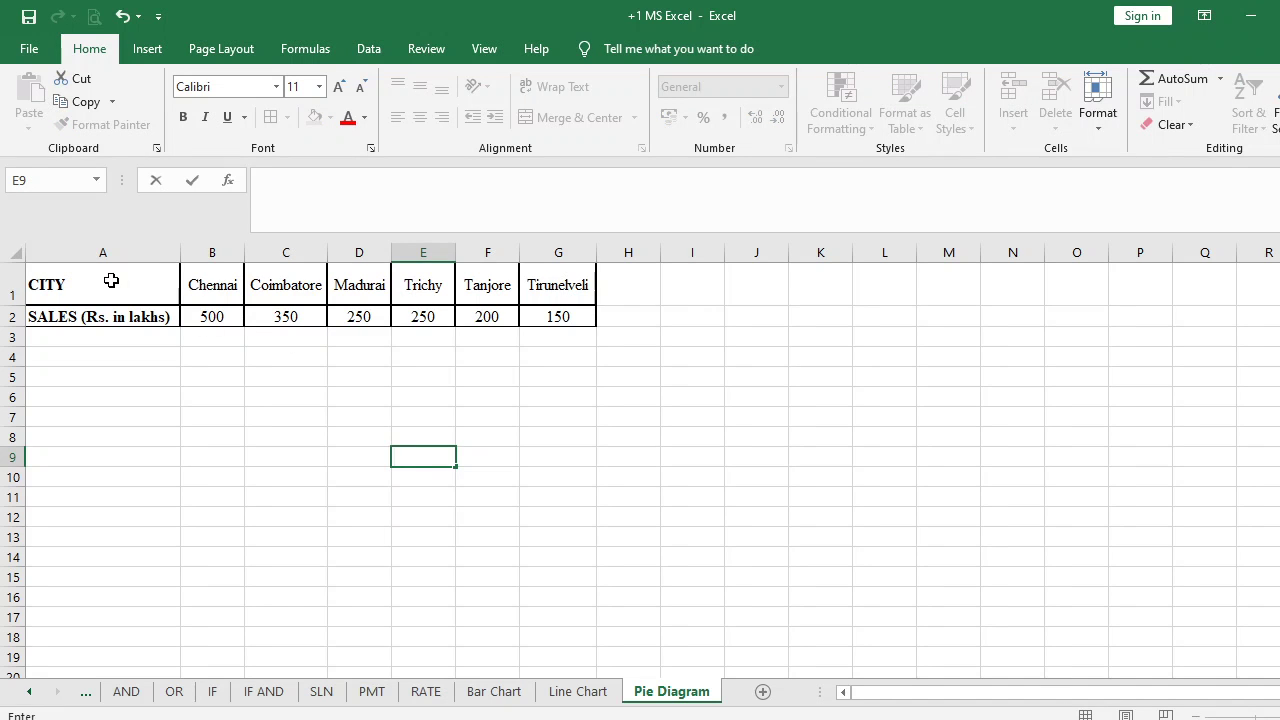
# Step: Insert a 3-D pie chart from the city sales data in A1:G2 on the Pie Diagram sheet
pyautogui.click(111, 281)
pyautogui.hotkey('shift', 'Down')
pyautogui.hotkey('shift', 'Right')
pyautogui.hotkey('shift', 'Right')
pyautogui.hotkey('shift', 'Right')
pyautogui.hotkey('shift', 'Right')
pyautogui.hotkey('shift', 'Right')
pyautogui.hotkey('shift', 'Right')
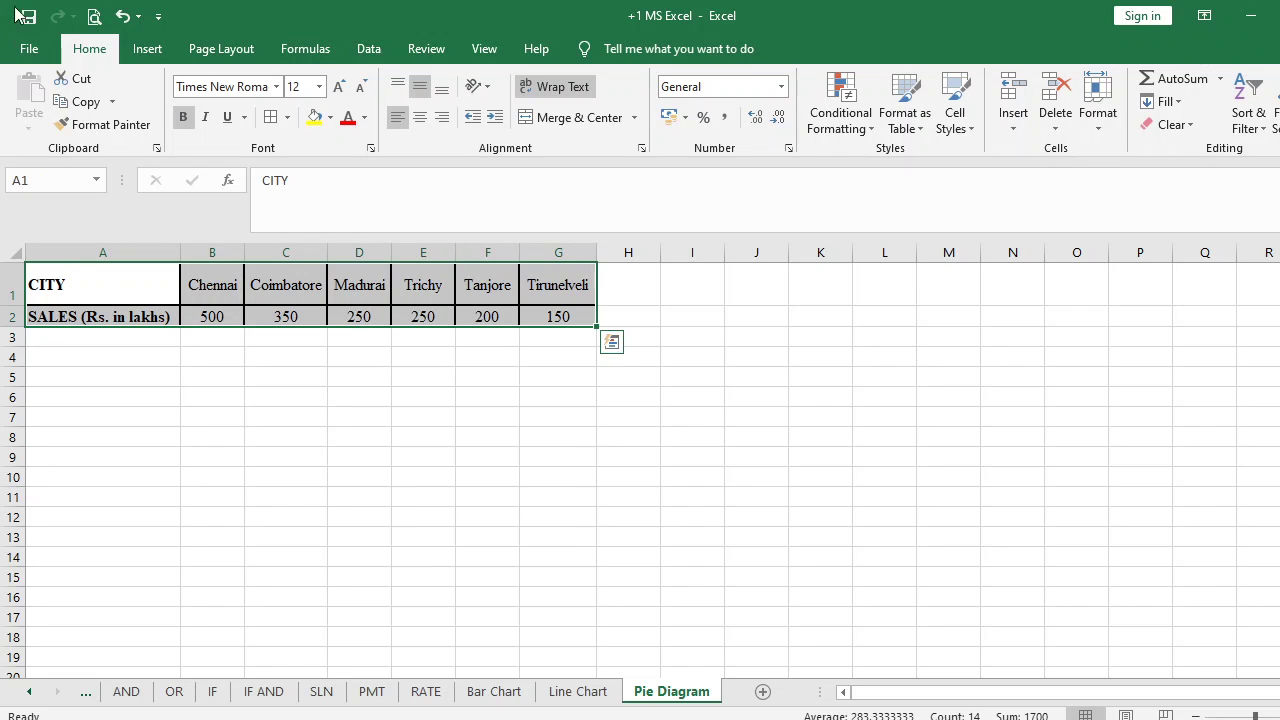
pyautogui.click(140, 48)
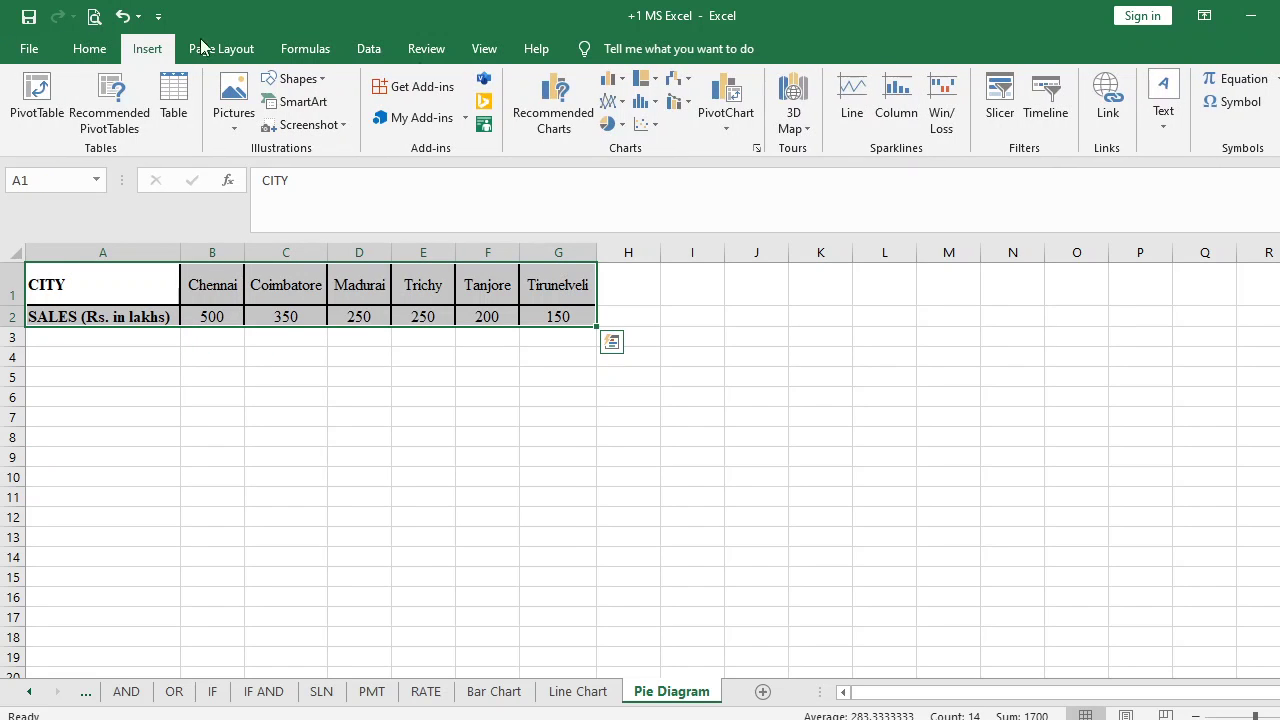
pyautogui.click(621, 124)
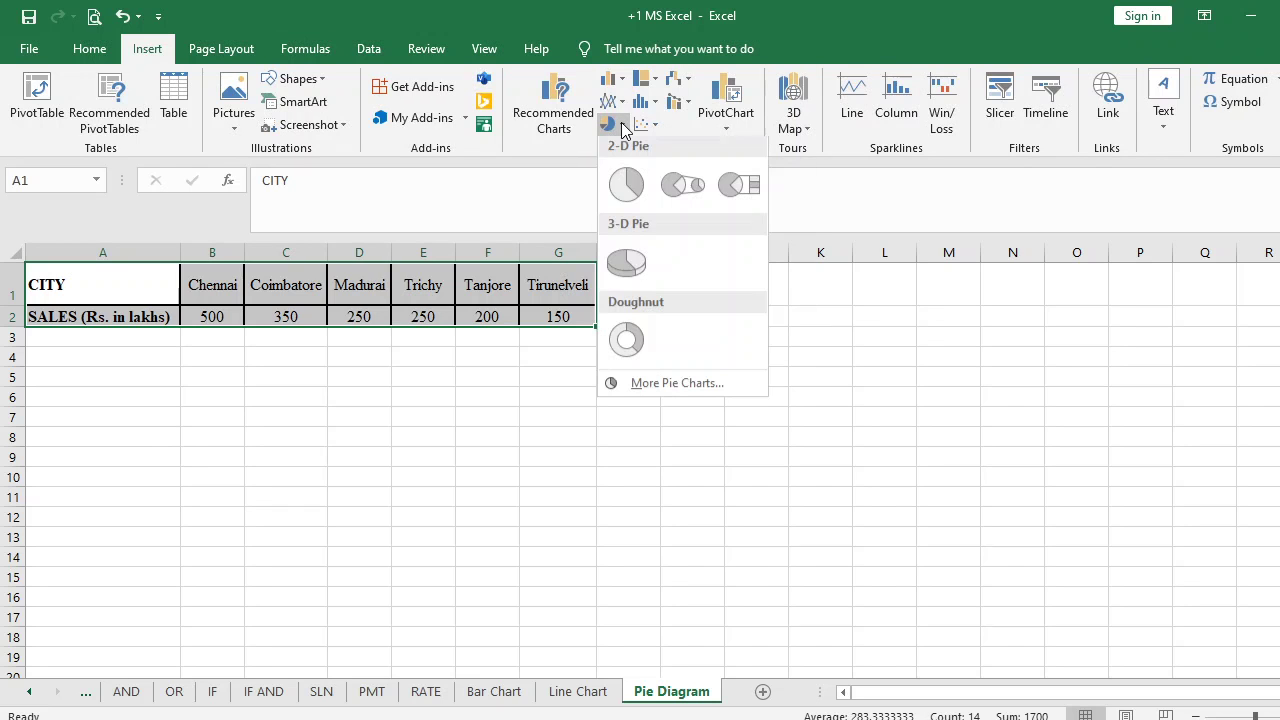
pyautogui.click(637, 264)
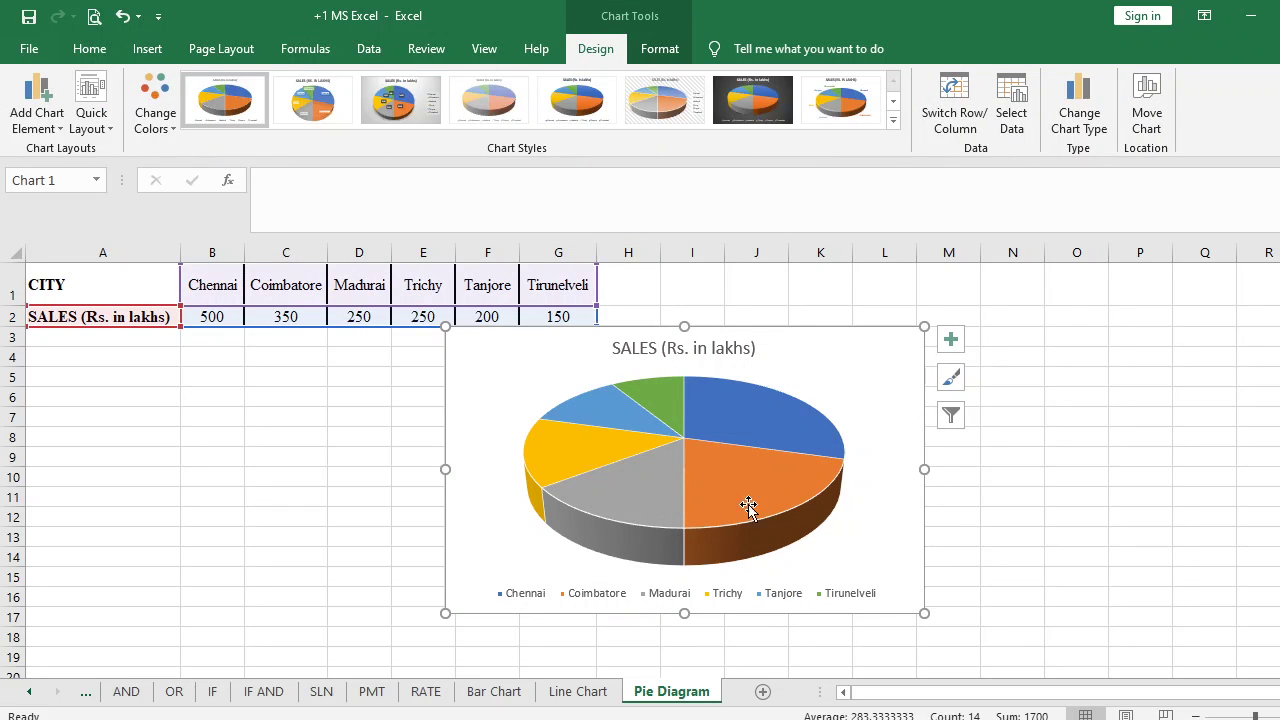
# Step: Add data labels to the slices of the SALES (Rs. in lakhs) pie chart and deselect the chart
pyautogui.moveTo(732, 514)
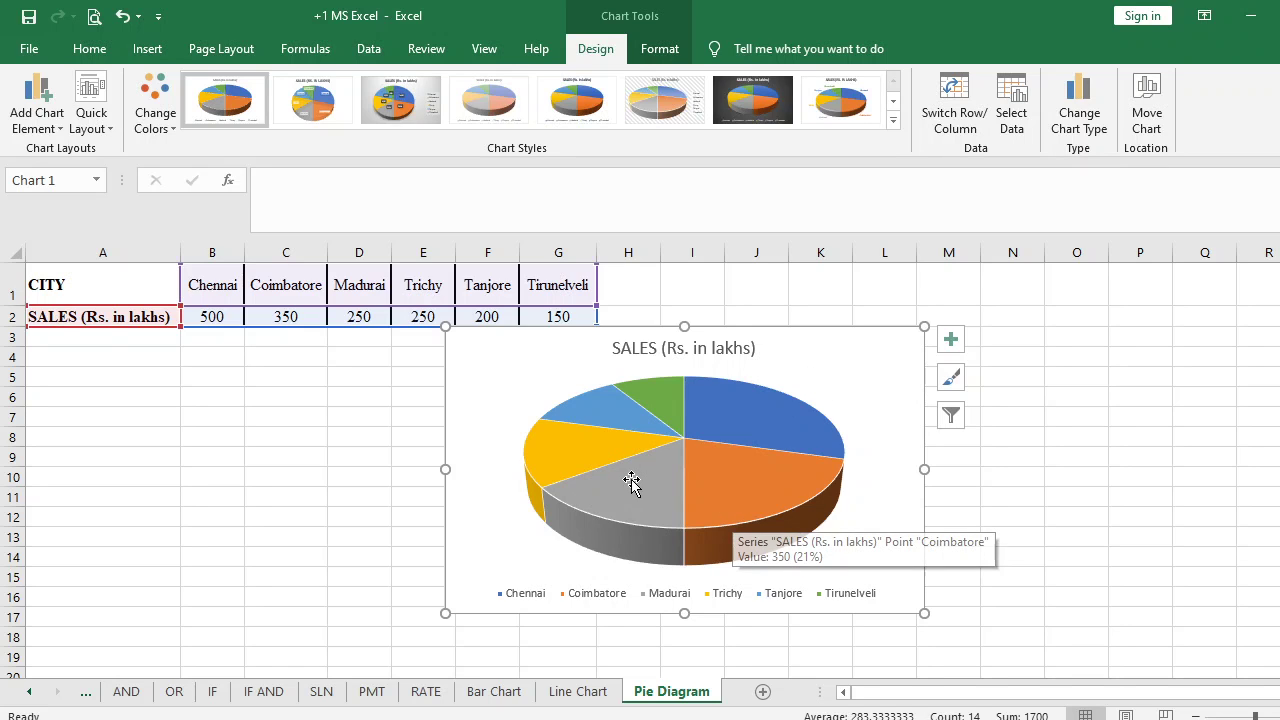
pyautogui.moveTo(631, 482)
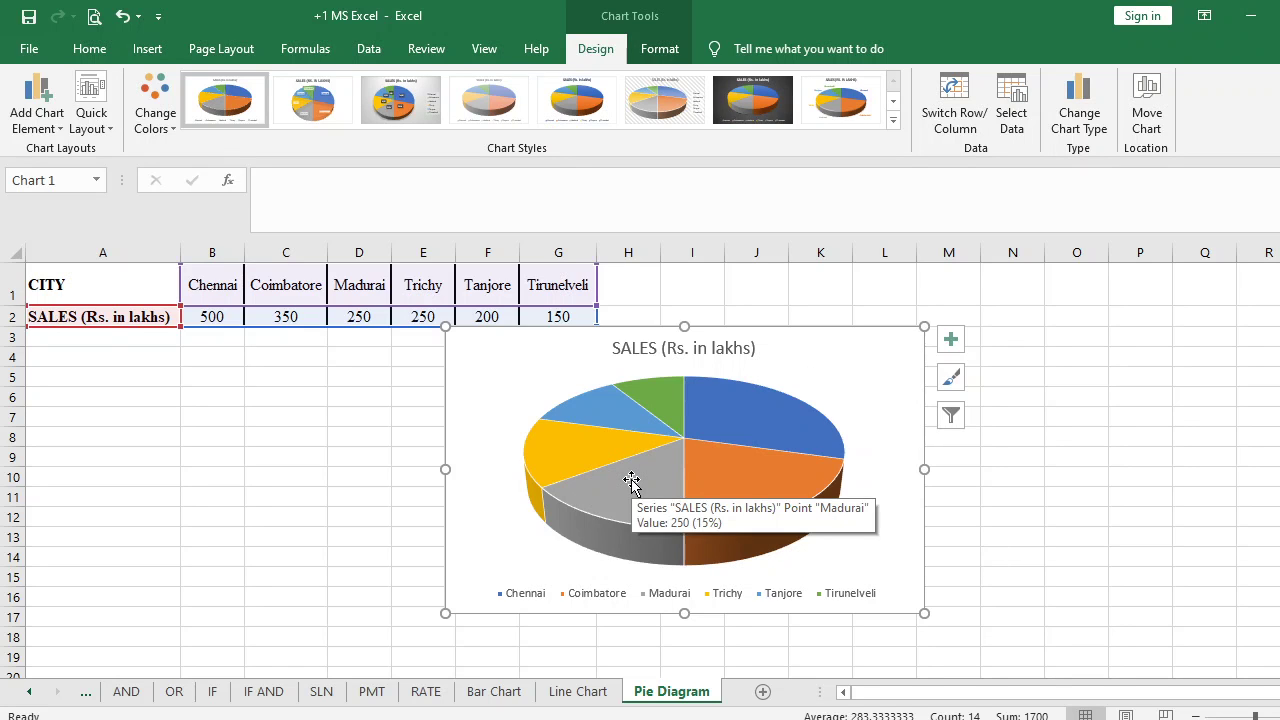
pyautogui.rightClick(631, 482)
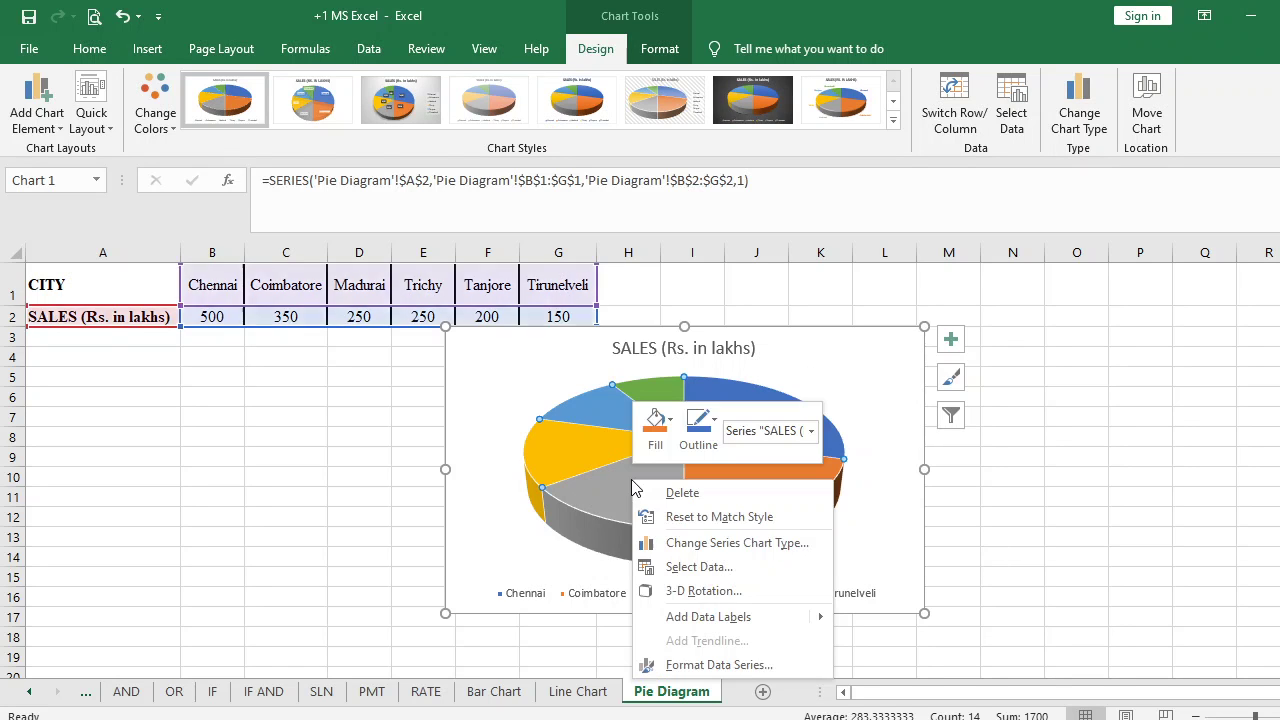
pyautogui.click(712, 617)
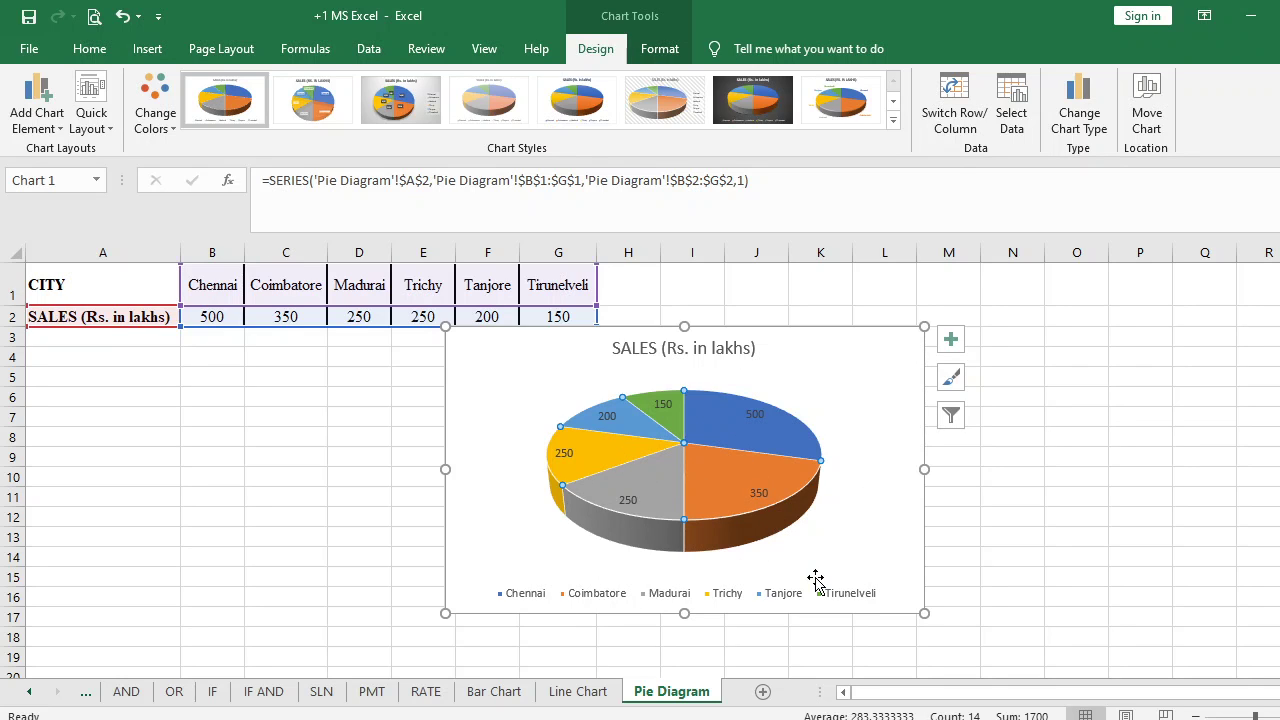
pyautogui.click(1084, 457)
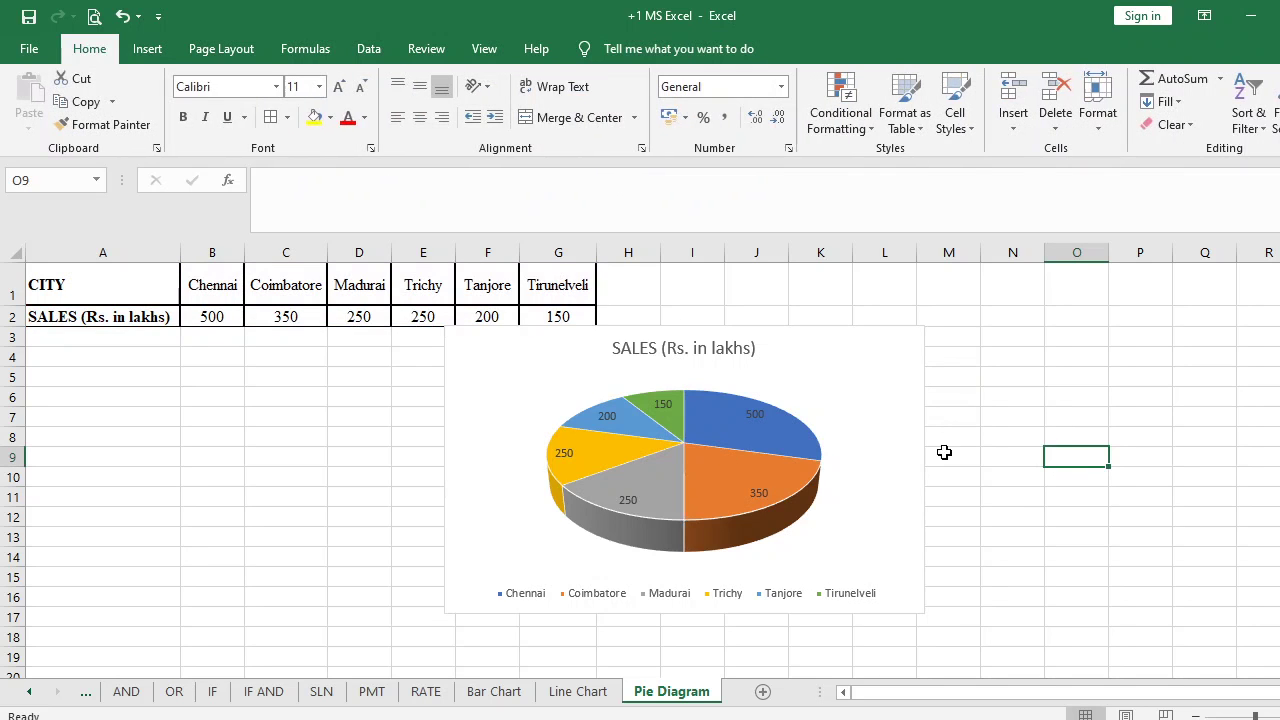